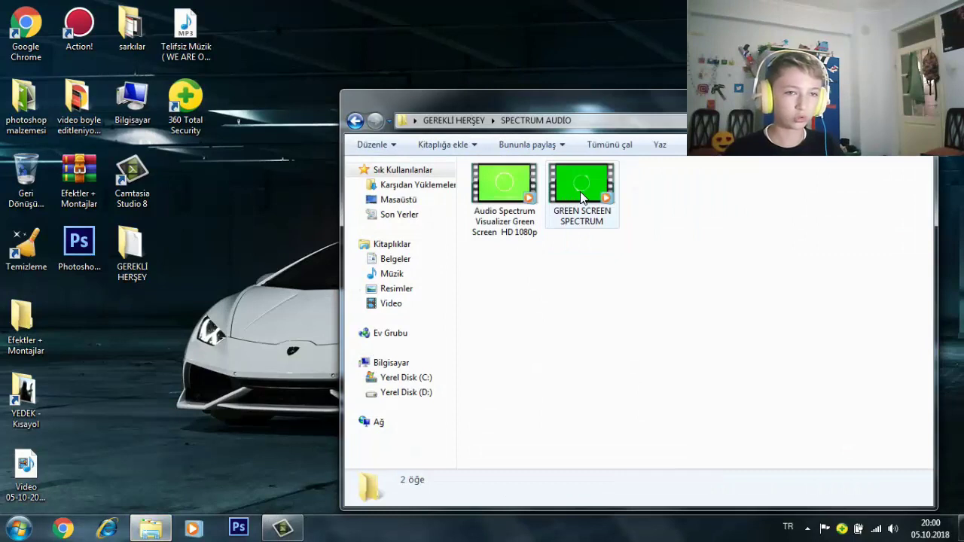
- Close the SPECTRUM AUDIO folder and look over the empty Camtasia Studio project
mouse_move(582, 197)
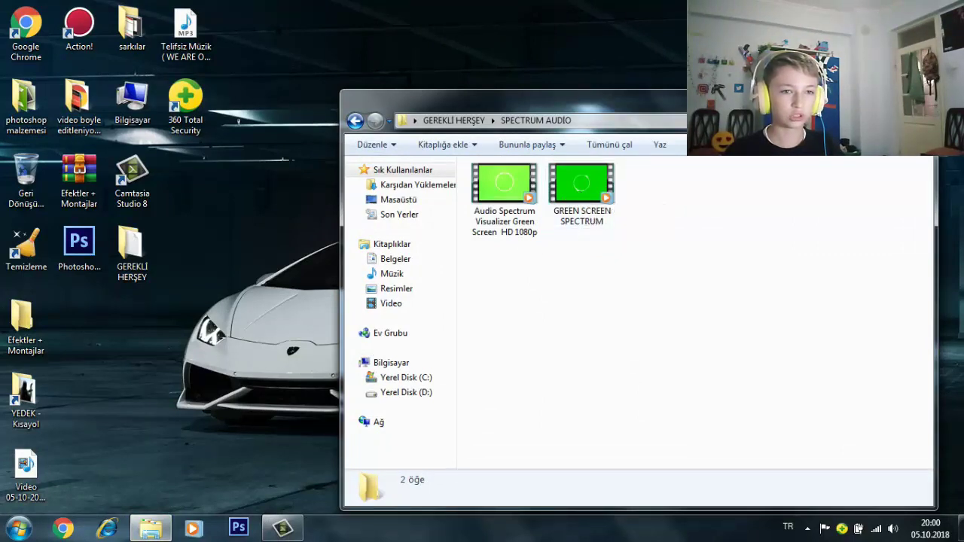
key(alt+F4)
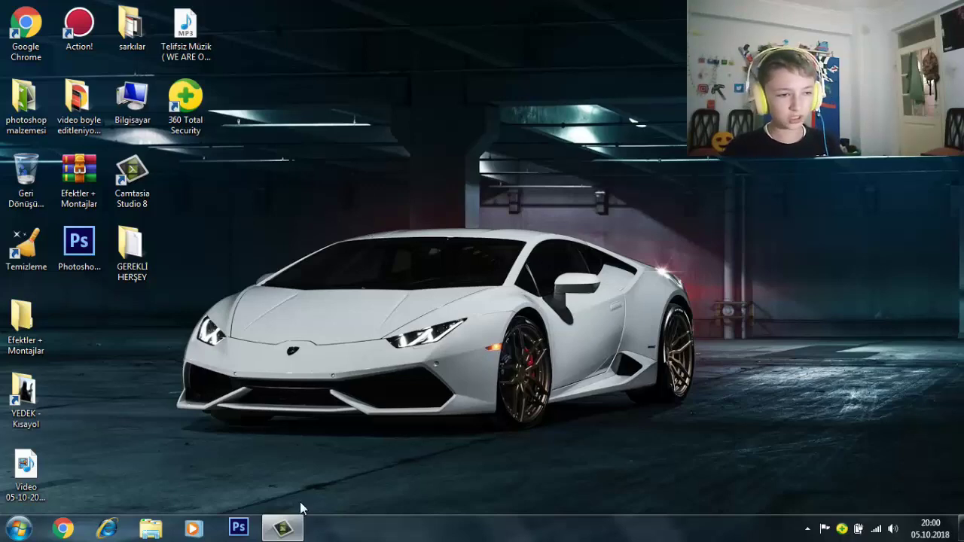
click(285, 529)
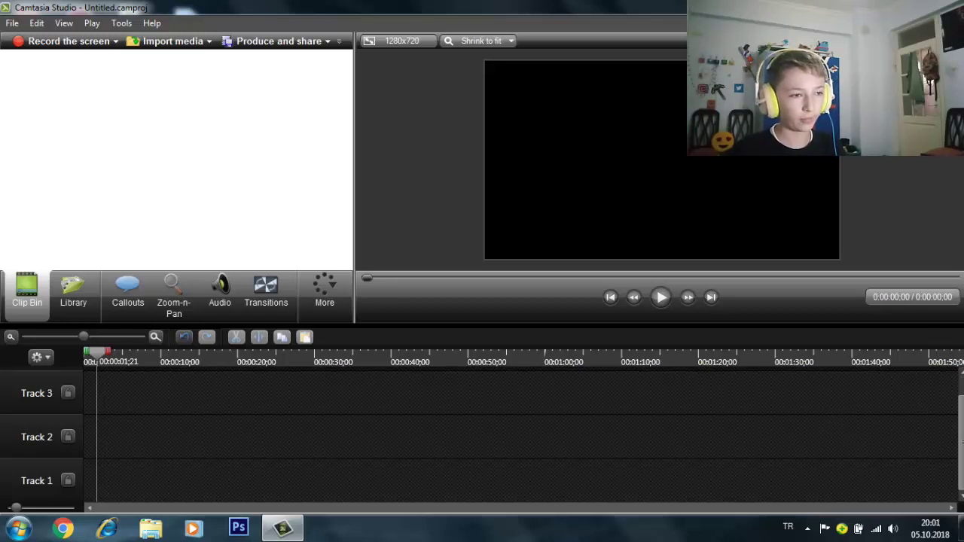
key(super+d)
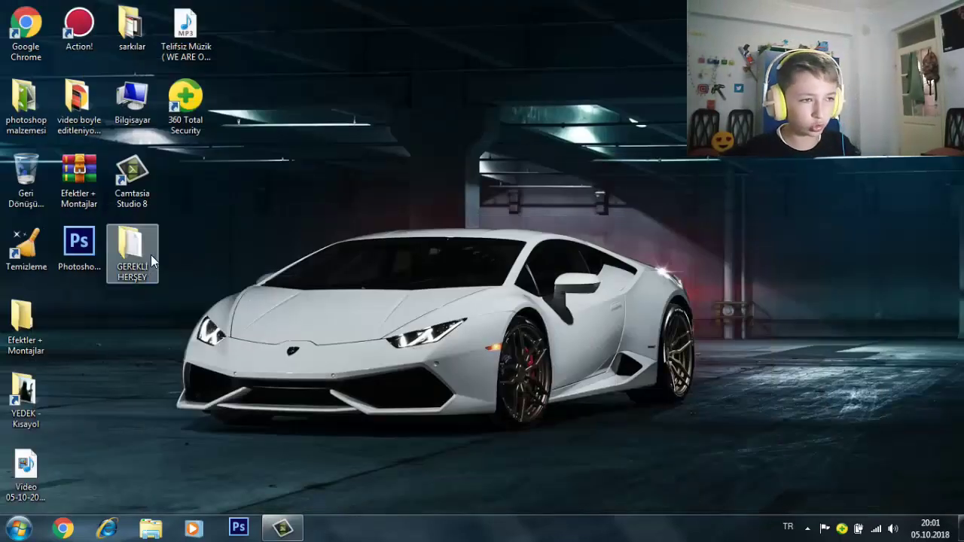
- Open the GEREKLİ HERŞEY folder from the desktop and read the OKU BENİ text file
double_click(132, 248)
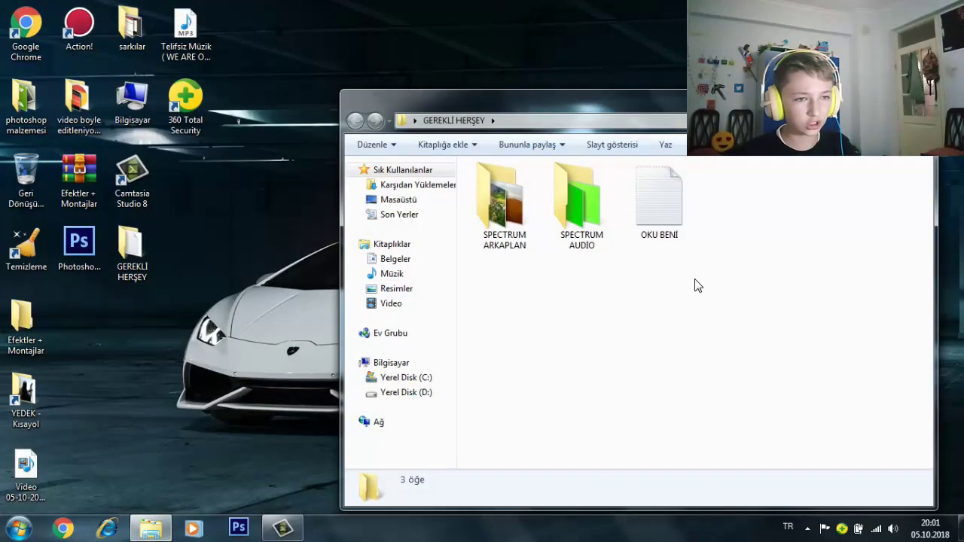
drag(488, 313, 700, 297)
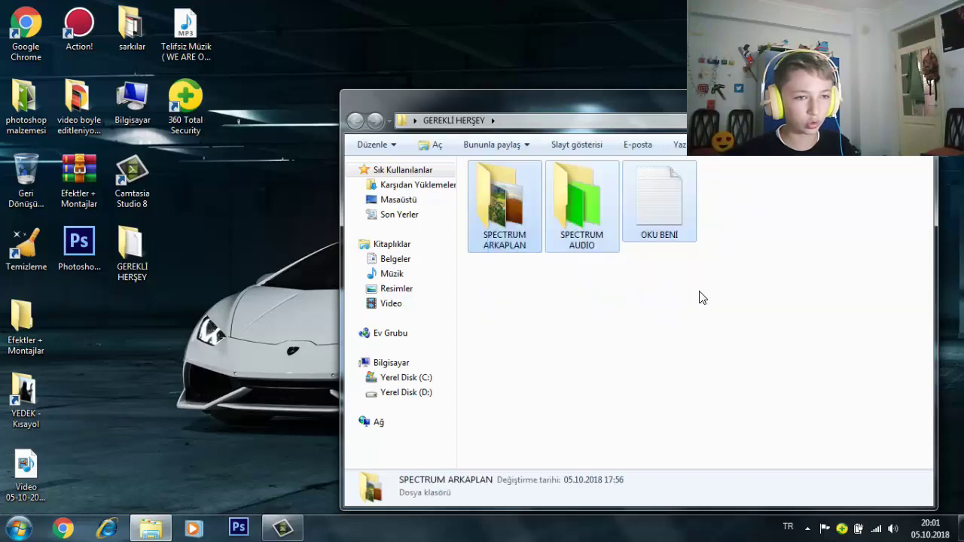
click(700, 297)
double_click(670, 197)
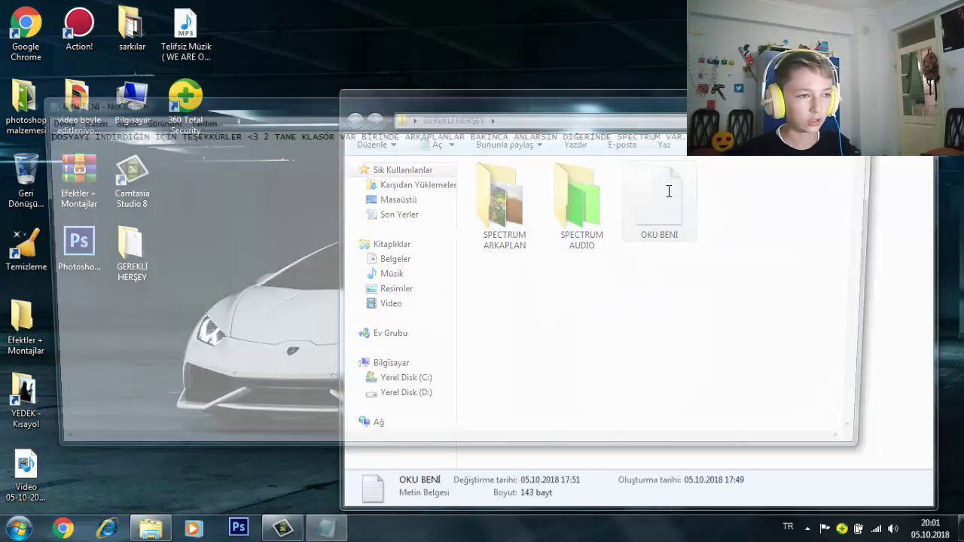
drag(68, 136, 33, 138)
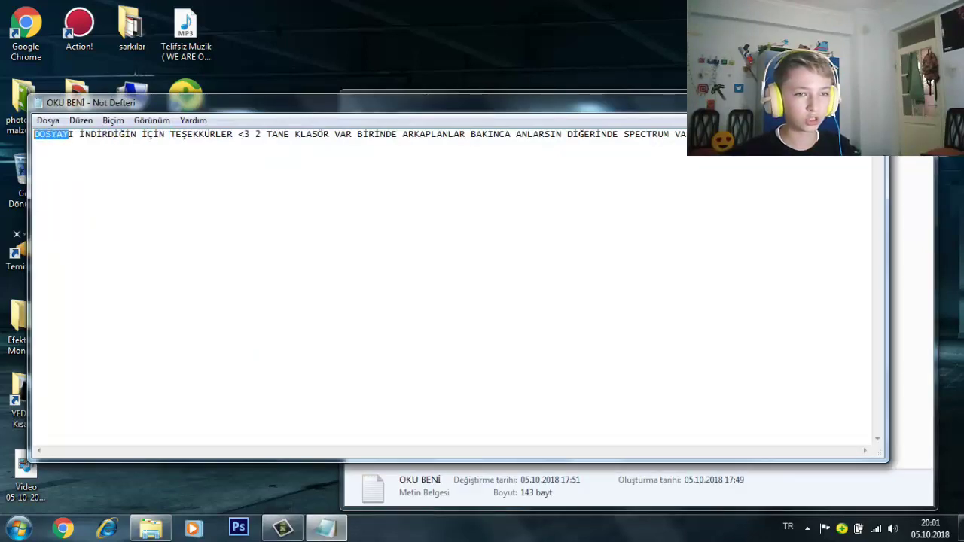
click(874, 103)
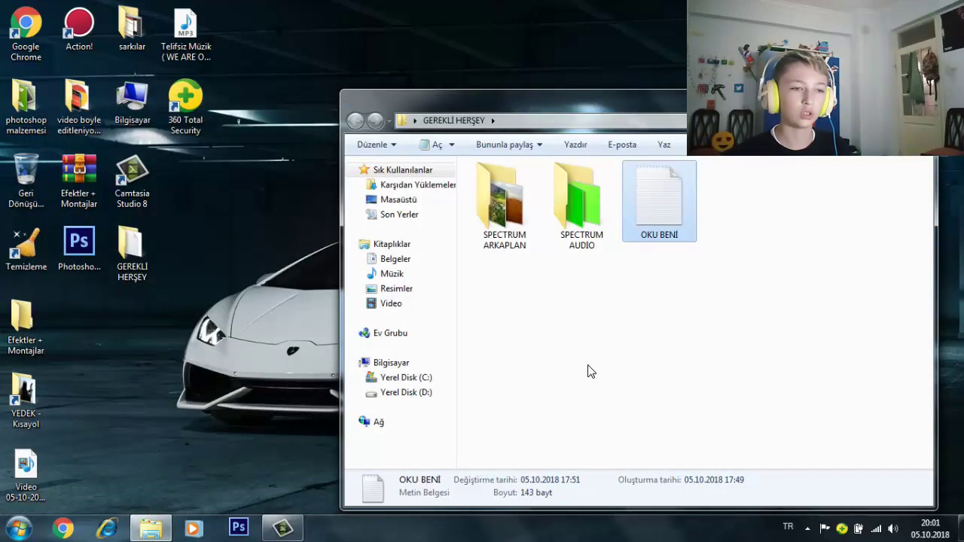
- Import the HAVALI BEBEĞİM XD image from the SPECTRUM ARKAPLAN folder into the Camtasia Studio Clip Bin
click(546, 309)
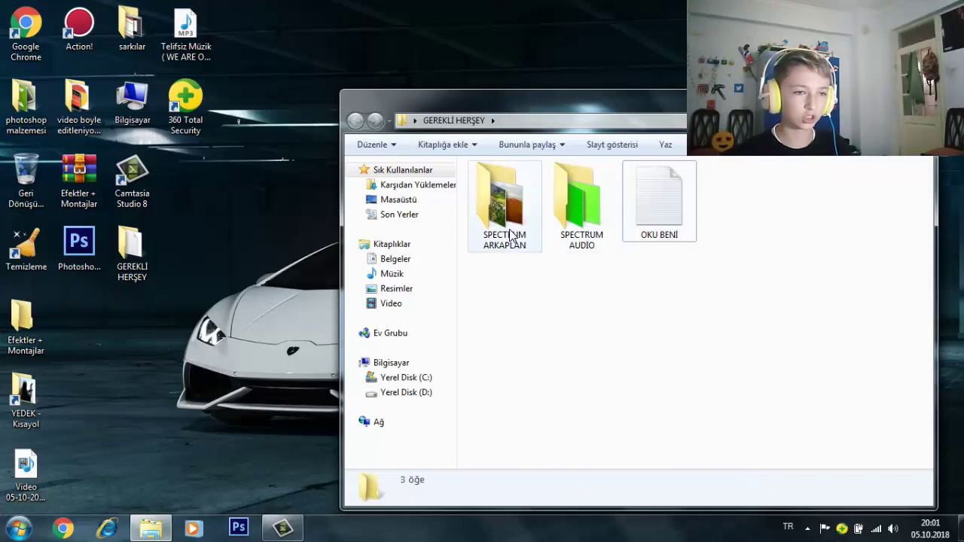
double_click(580, 207)
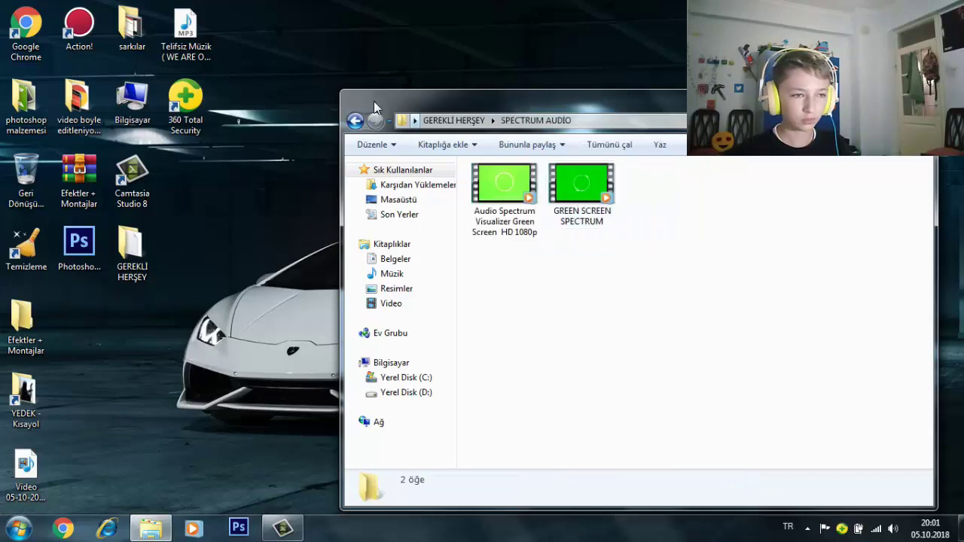
click(355, 121)
double_click(493, 195)
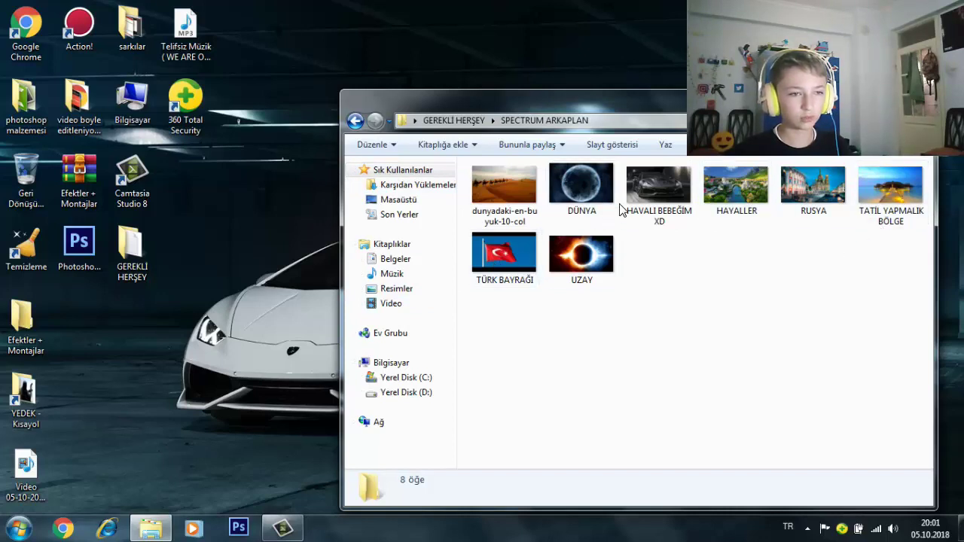
drag(659, 194, 264, 218)
- Try the car image on Track 1 with an extended and shortened duration, and delete it from the timeline
drag(74, 113, 601, 482)
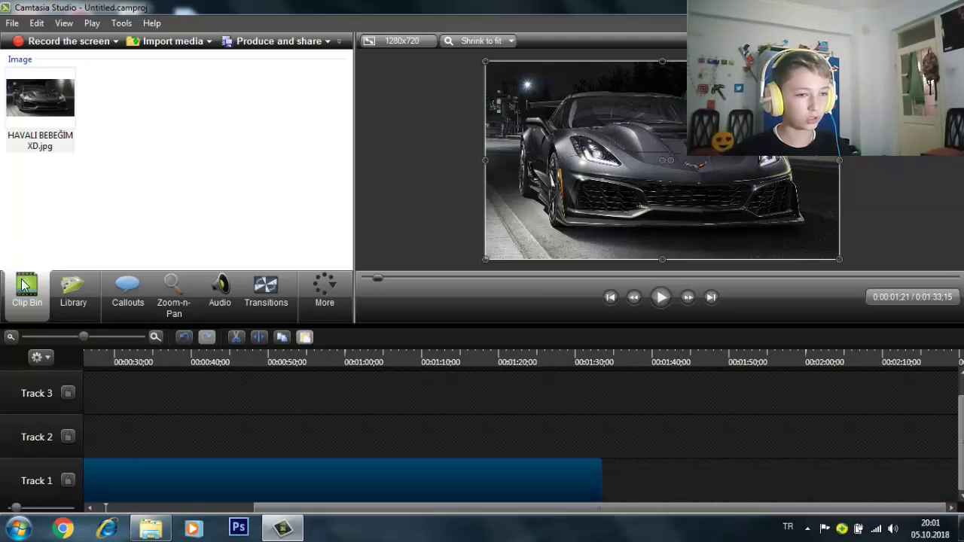
drag(652, 510, 209, 510)
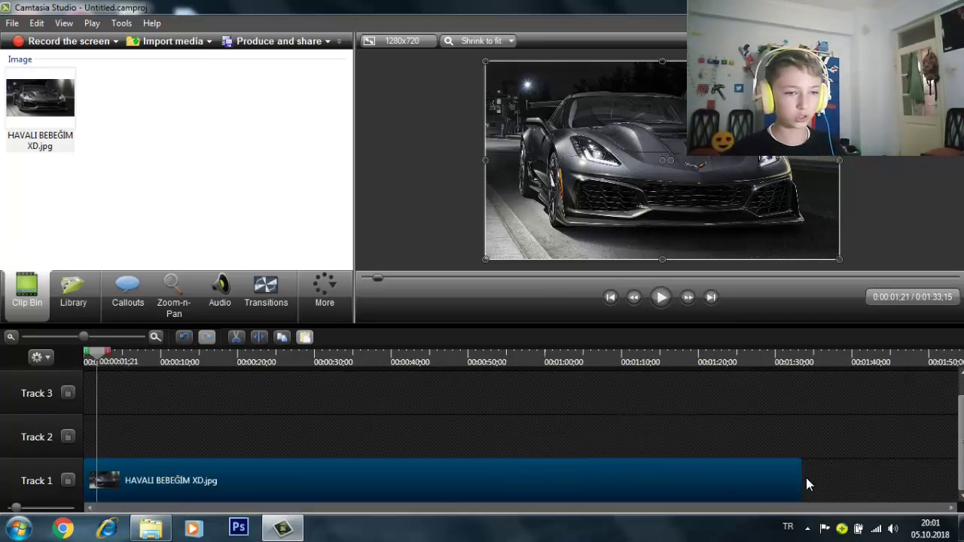
drag(800, 478, 177, 482)
key(Delete)
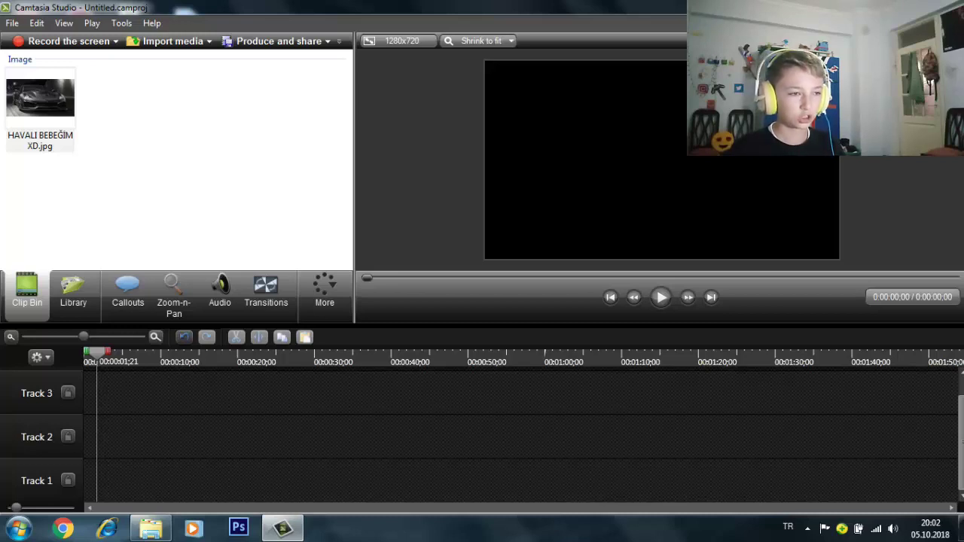
- Import the GREEN SCREEN SPECTRUM video from the SPECTRUM AUDIO folder and place it at the start of Track 1
click(908, 6)
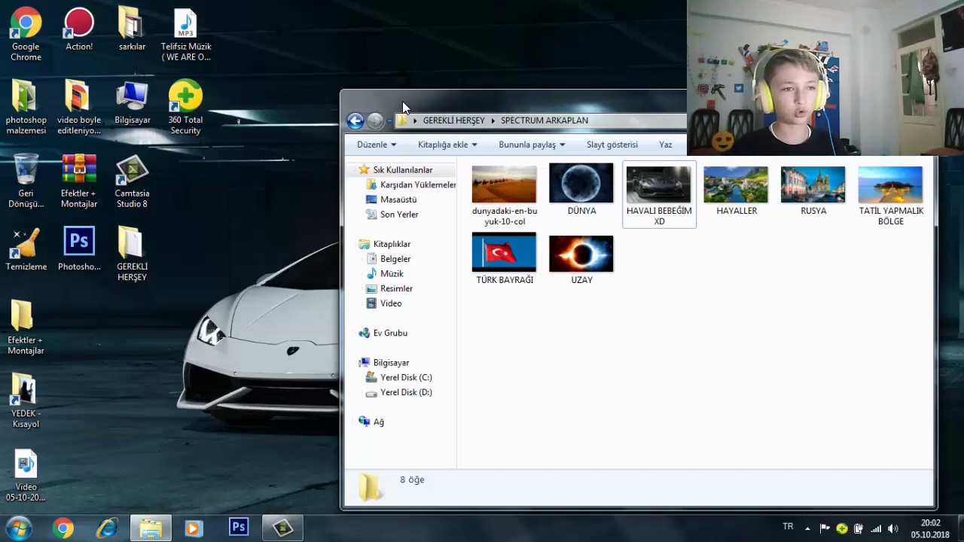
click(354, 122)
double_click(576, 199)
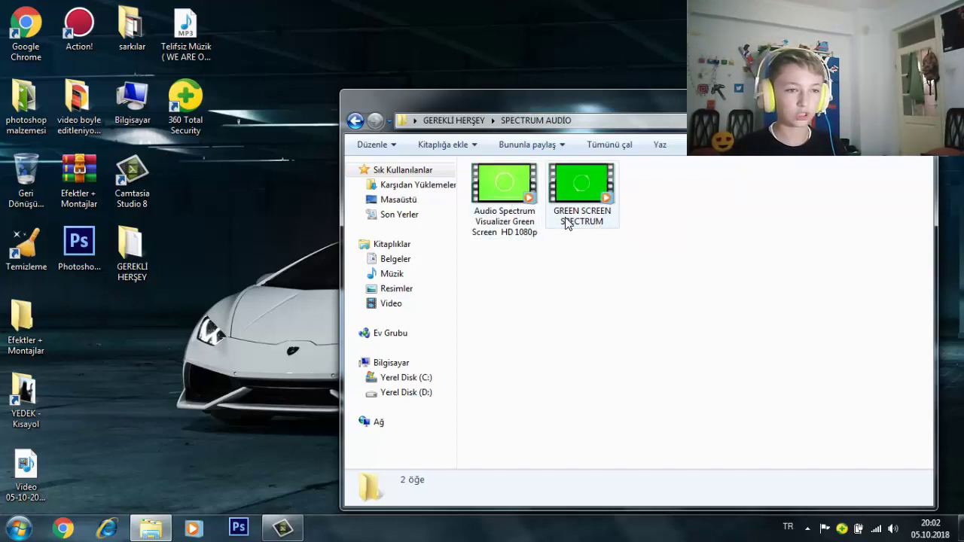
mouse_move(580, 209)
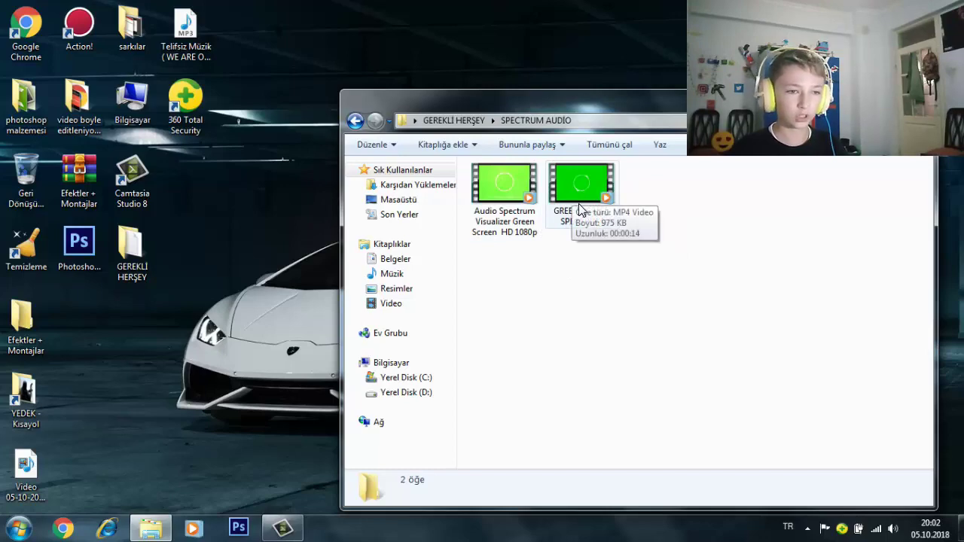
drag(581, 205, 276, 193)
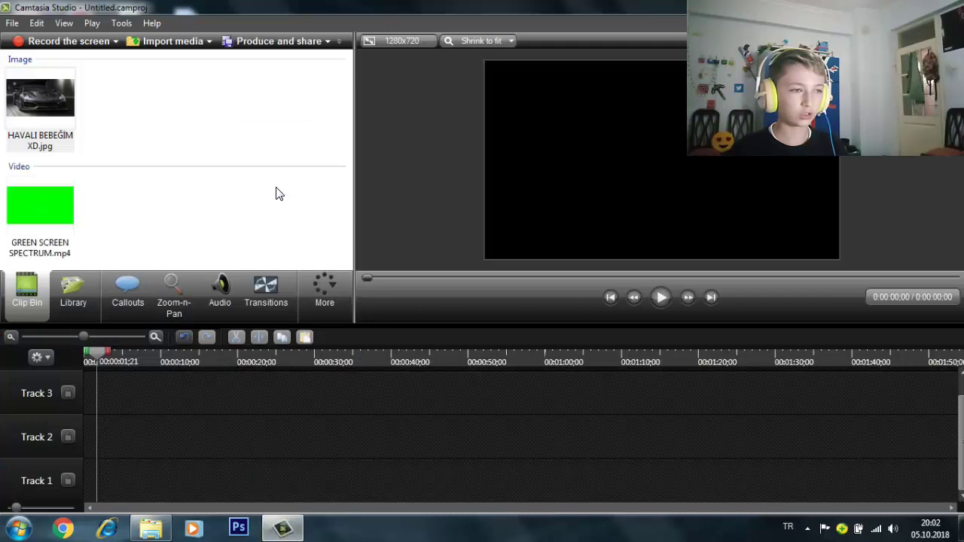
drag(26, 220, 100, 483)
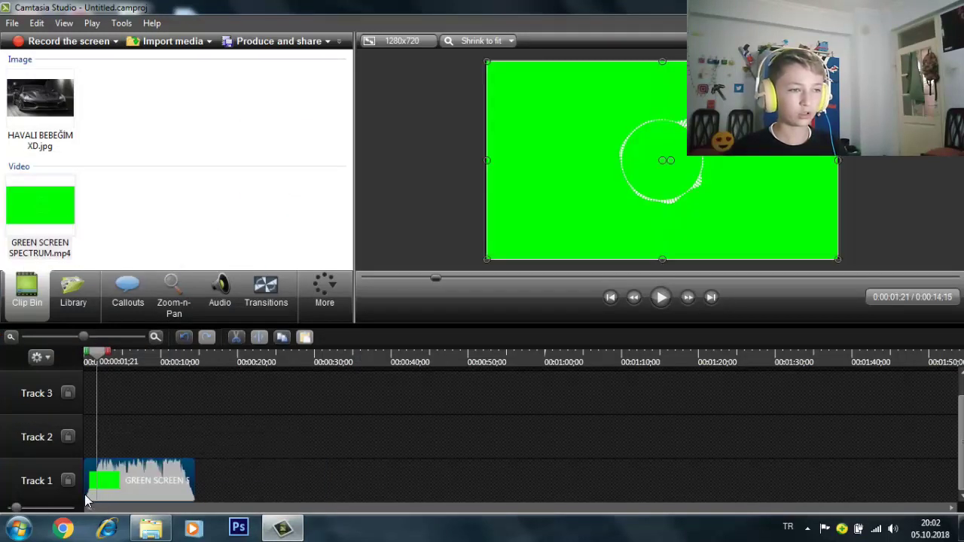
- Silence the audio of the GREEN SCREEN SPECTRUM clip on Track 1 and return to the Clip Bin
click(202, 294)
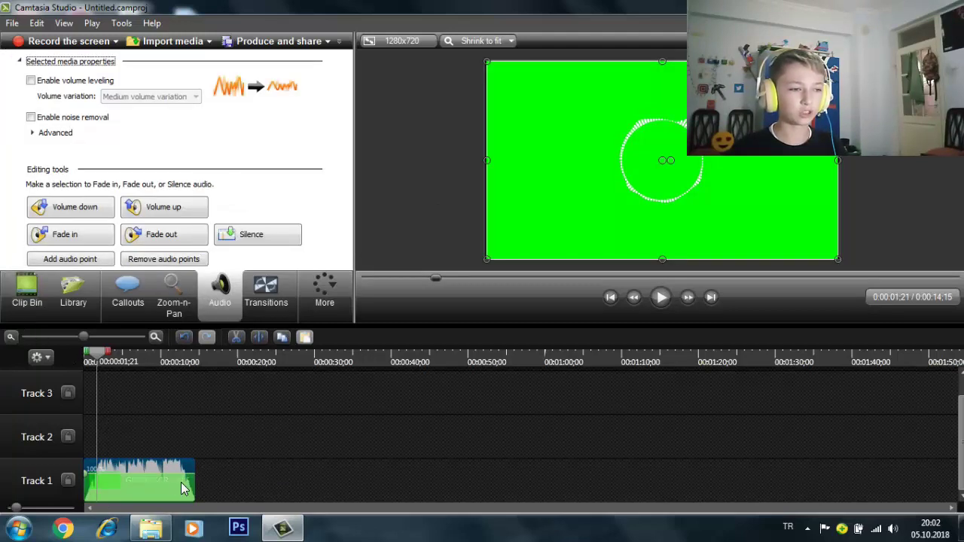
click(160, 474)
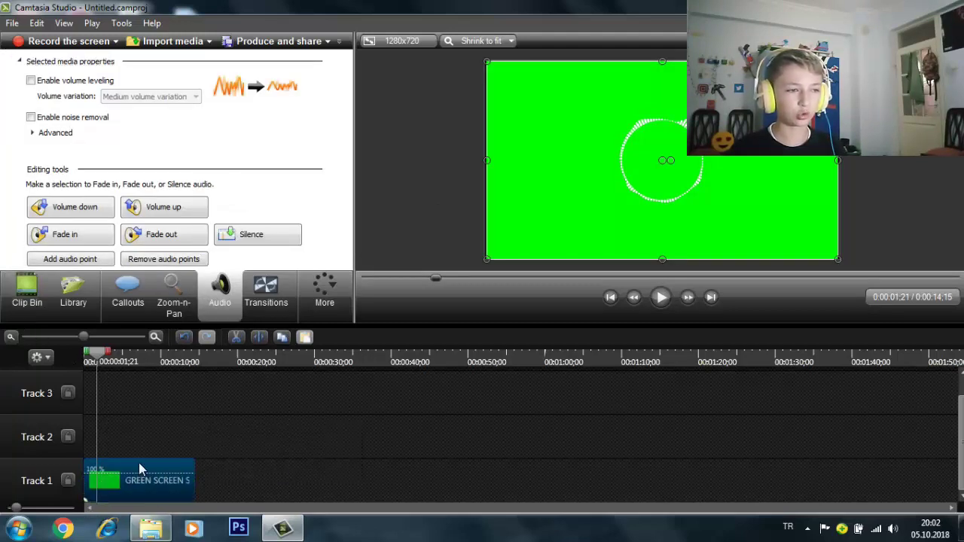
key(ctrl+alt+1)
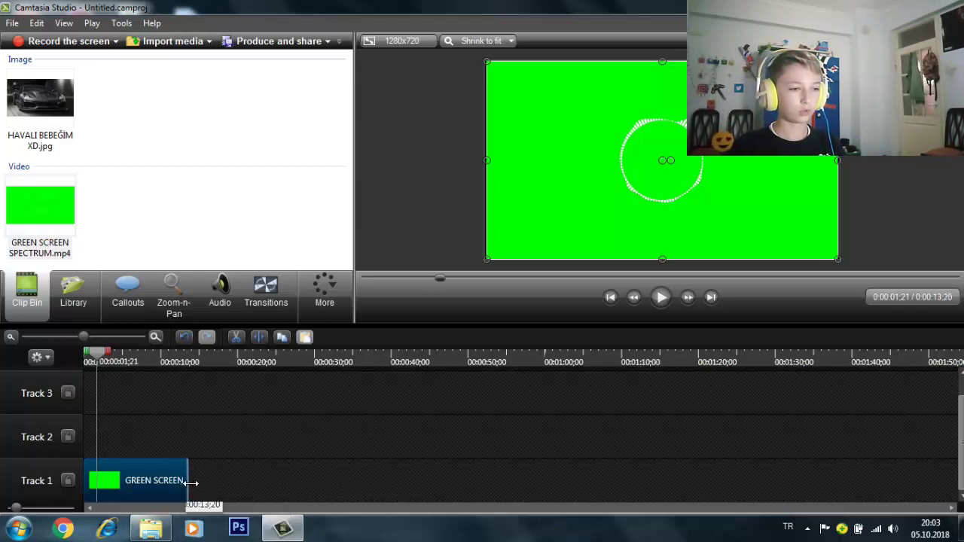
- Copy the silenced green screen clip on Track 1 and paste four copies into the timeline
drag(195, 486, 227, 485)
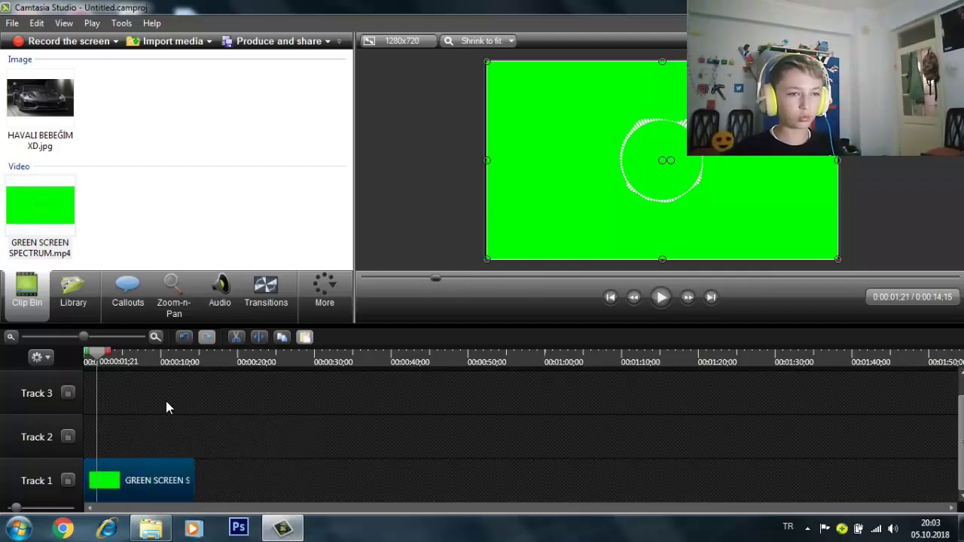
right_click(159, 478)
click(478, 418)
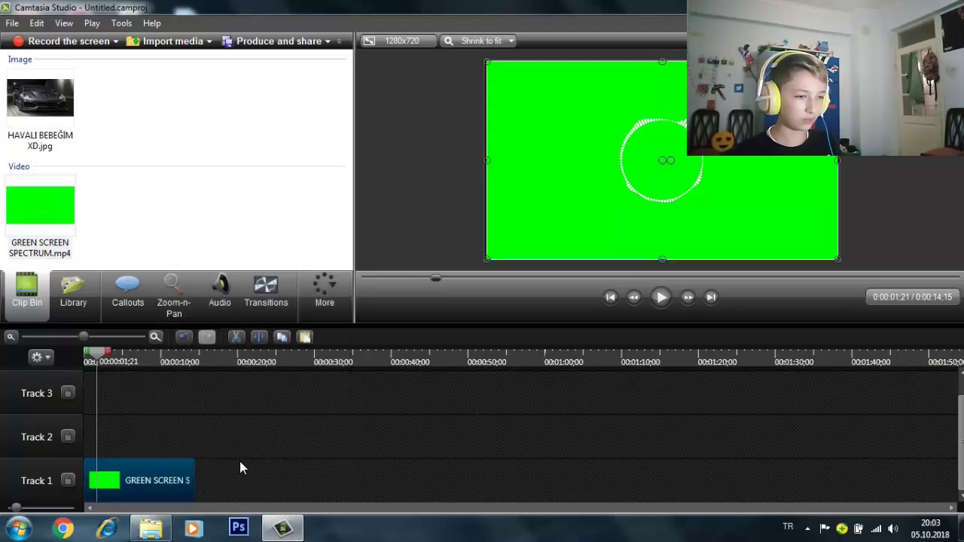
key(ctrl+v)
key(ctrl+v)
key(ctrl+v)
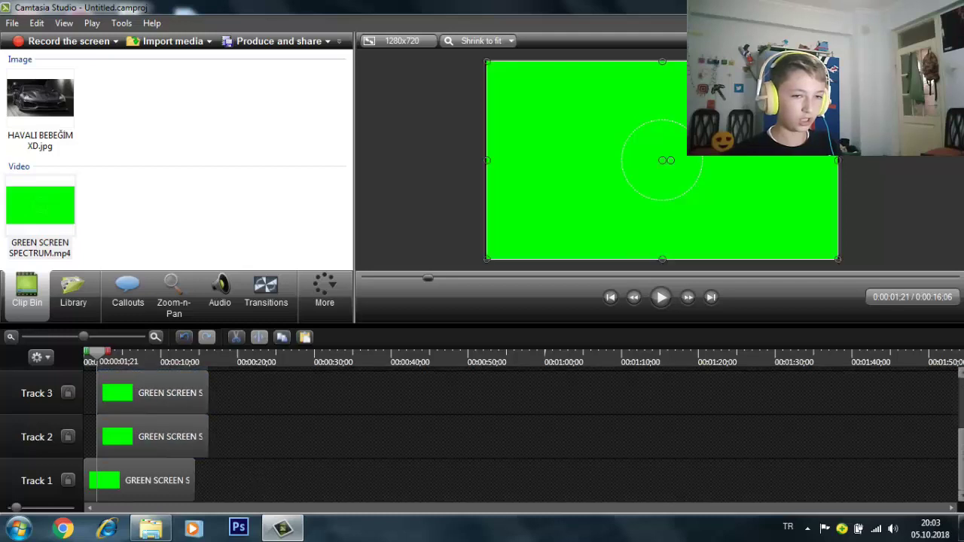
key(ctrl+v)
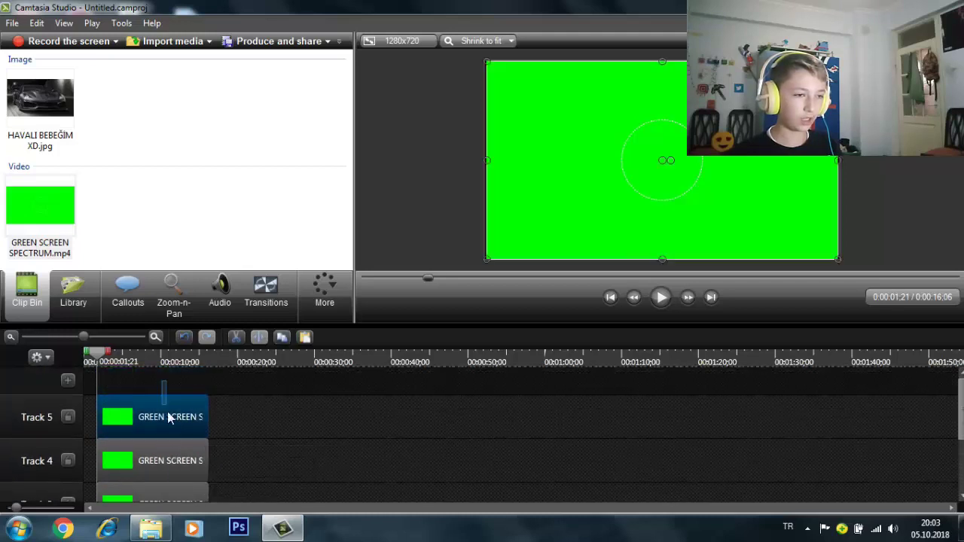
- Arrange the four pasted clips end to end behind the first clip on Track 1 and preview the sequence
drag(167, 440, 641, 519)
scroll(286, 450, up, 4)
drag(181, 427, 687, 480)
drag(300, 468, 202, 490)
drag(402, 482, 324, 482)
drag(615, 462, 452, 503)
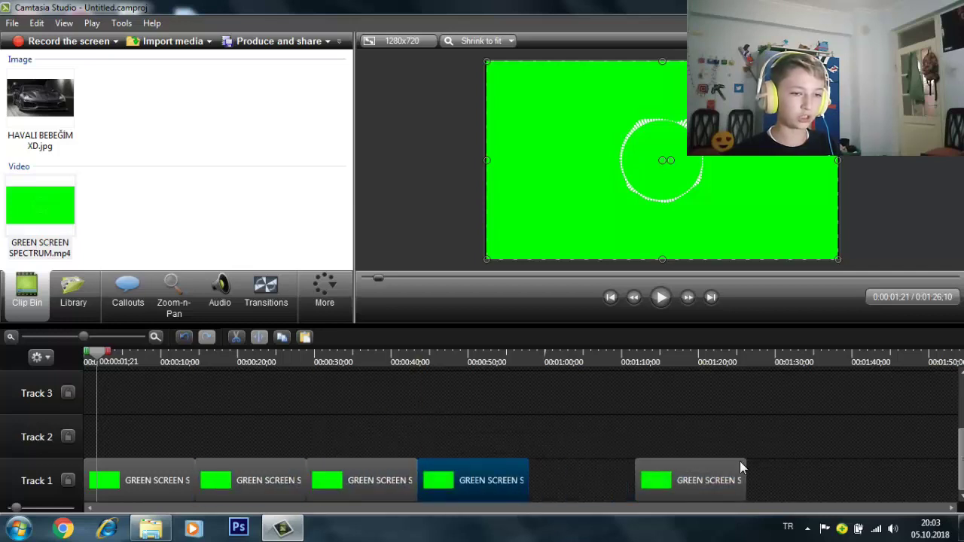
drag(663, 482, 554, 486)
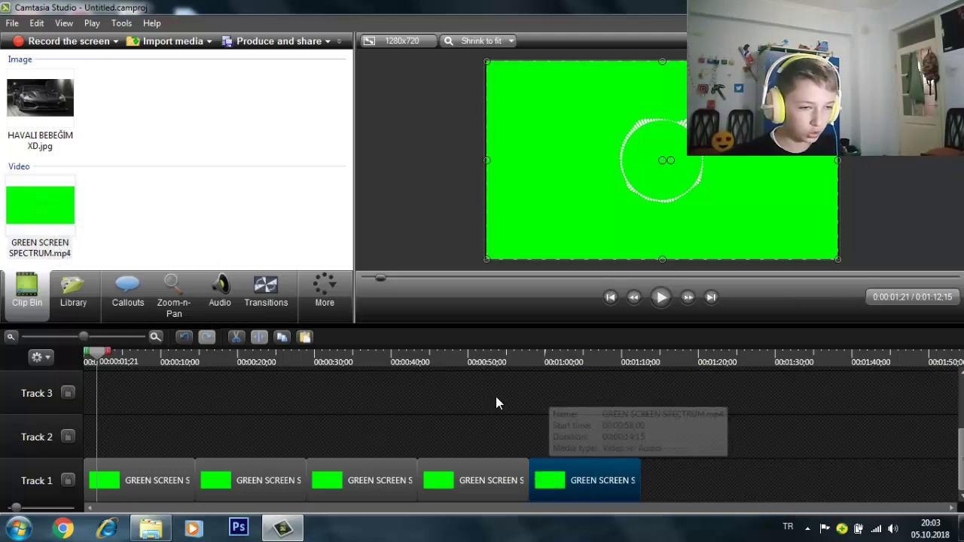
click(425, 393)
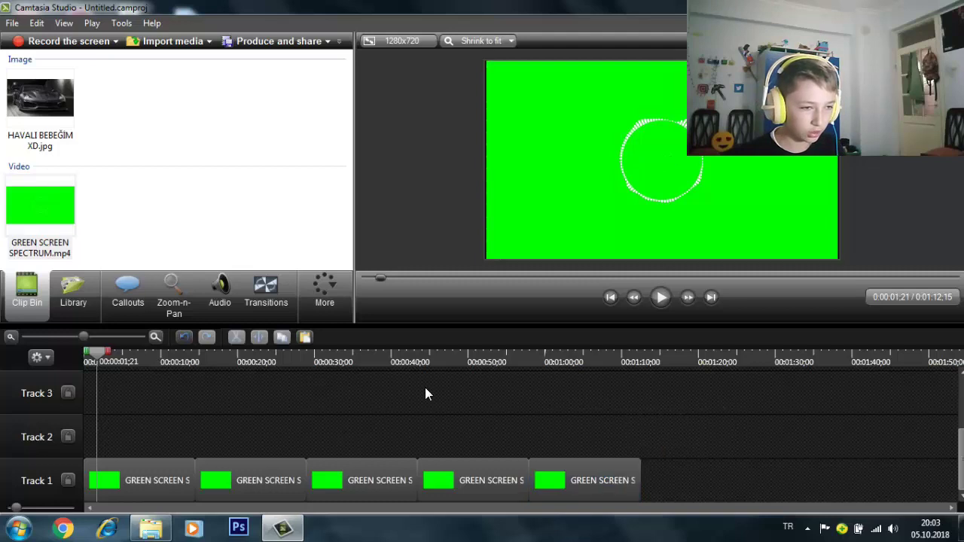
click(661, 297)
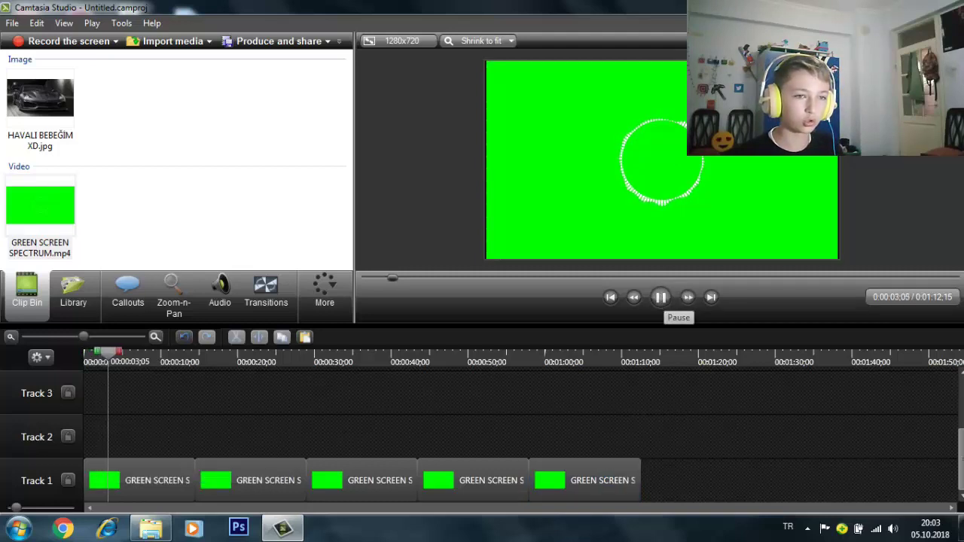
click(662, 296)
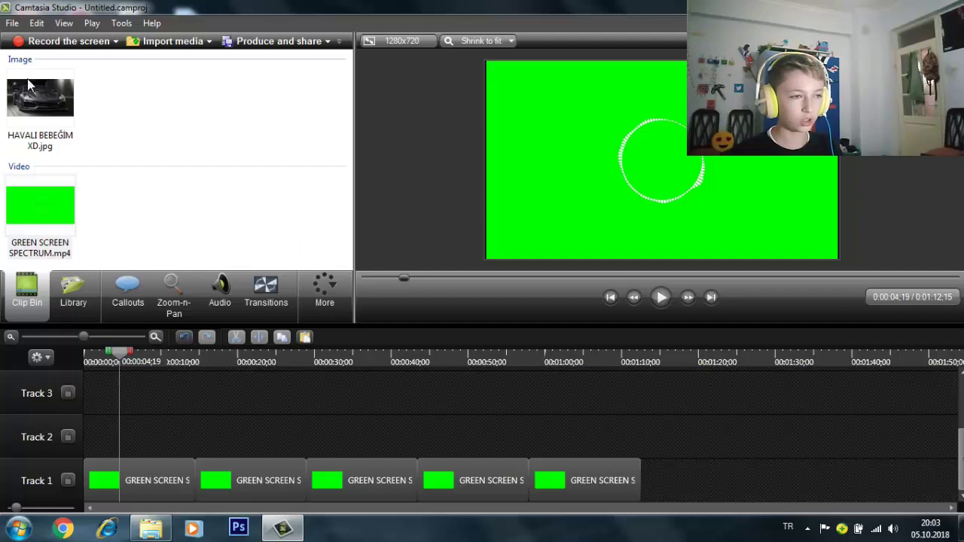
- Place the HAVALI BEBEĞİM XD image at the very start of Track 2
drag(29, 84, 135, 405)
drag(123, 438, 59, 452)
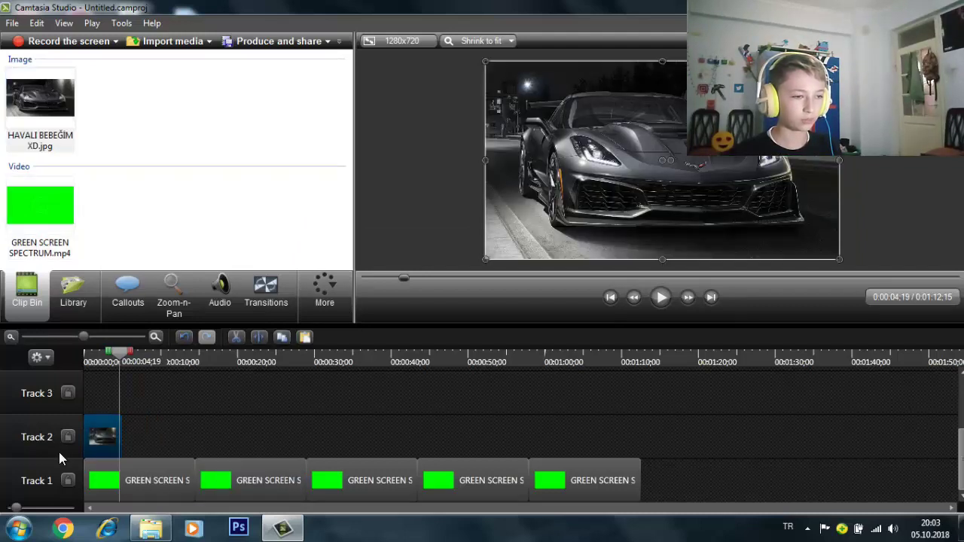
- Restack the timeline so the car image starts Track 1 and the five green screen clips sit end to end on Track 2
click(140, 478)
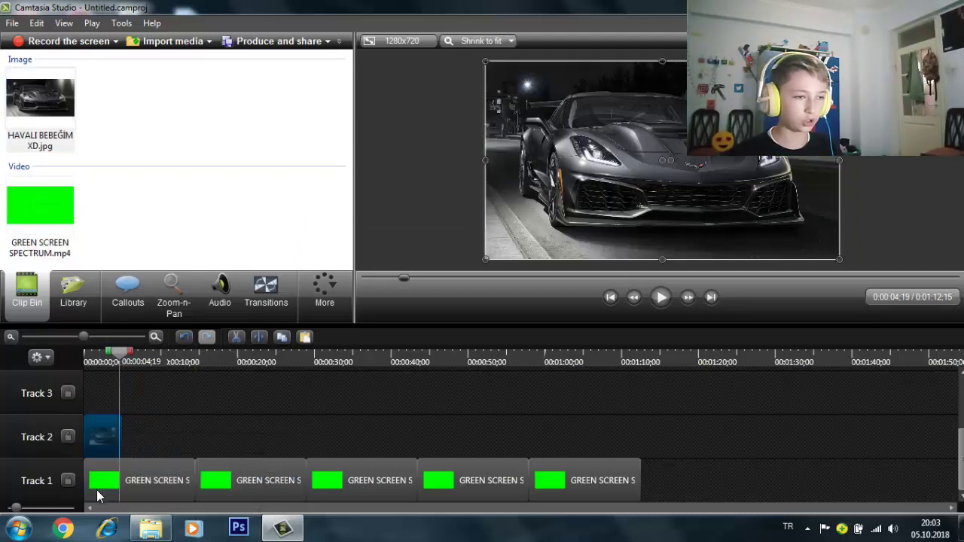
drag(96, 490, 114, 393)
drag(259, 482, 263, 412)
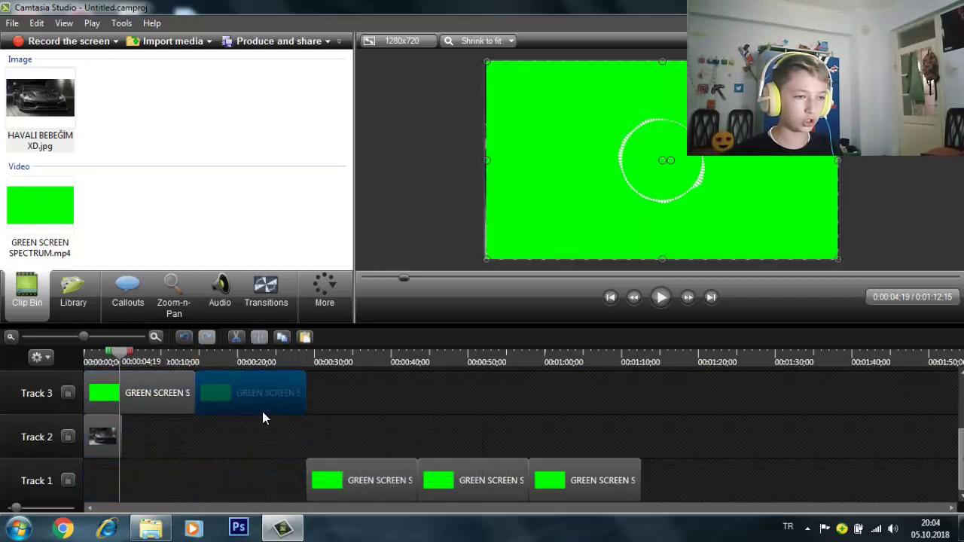
drag(335, 483, 345, 392)
drag(461, 464, 467, 393)
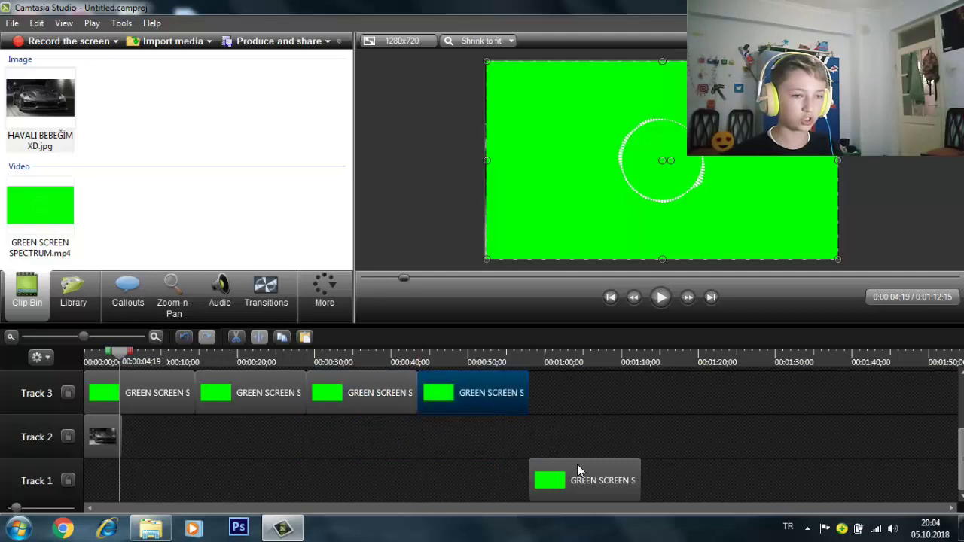
drag(577, 470, 573, 393)
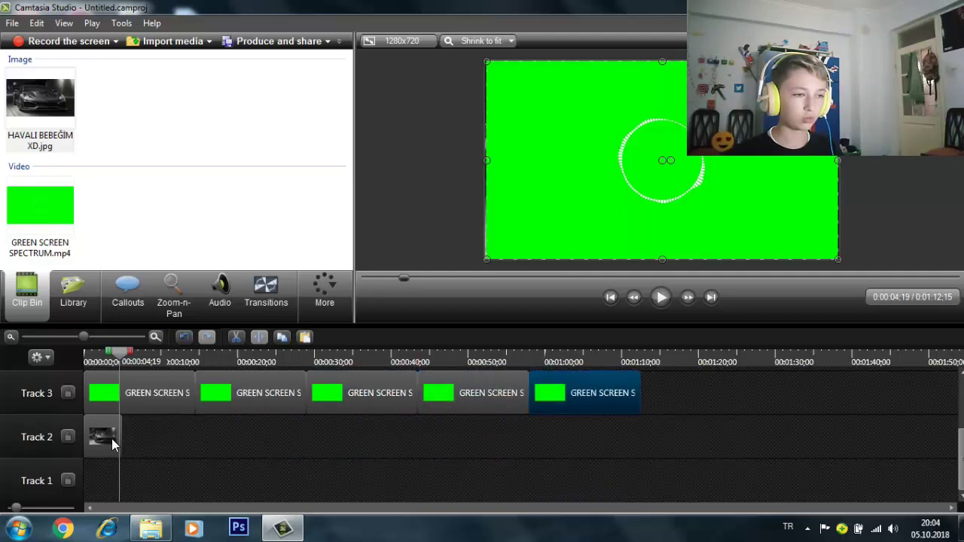
drag(102, 437, 100, 503)
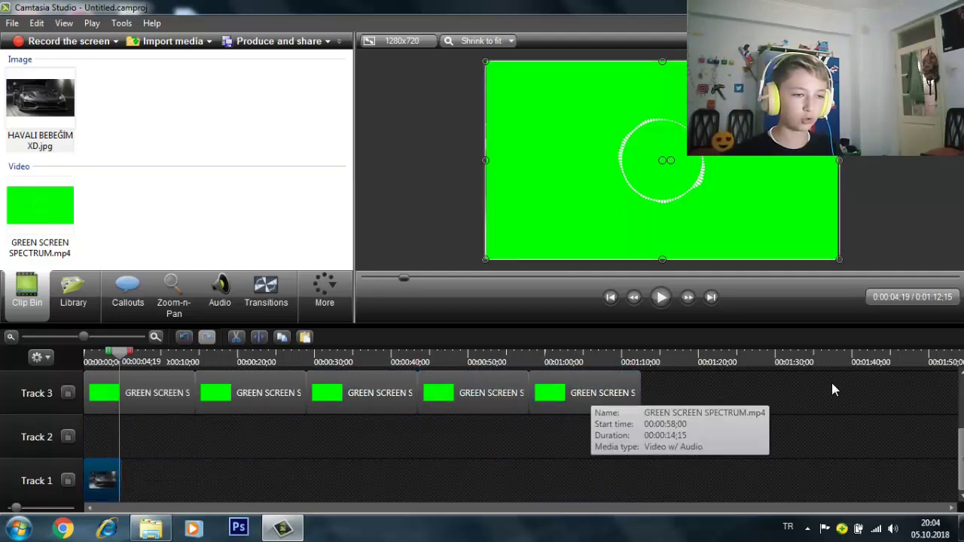
drag(663, 394, 160, 426)
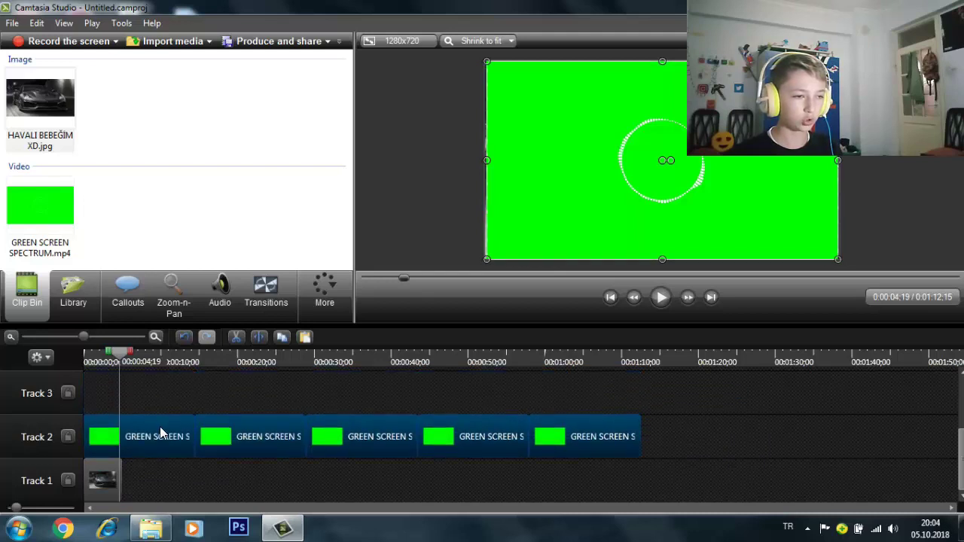
- Stretch the car image on Track 1 to the end of the last green screen clip and check the frame at 0:00:10;22
drag(118, 480, 646, 479)
click(291, 394)
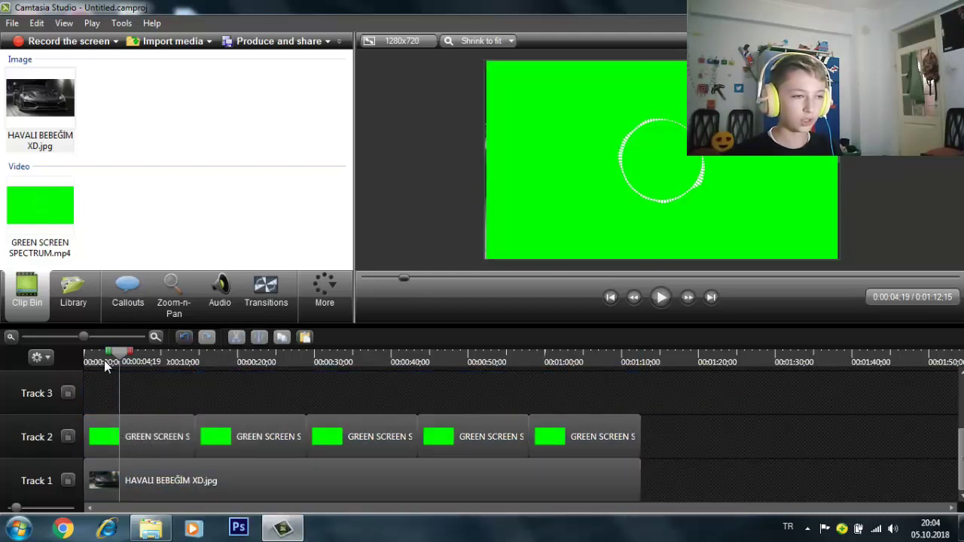
drag(116, 357, 166, 386)
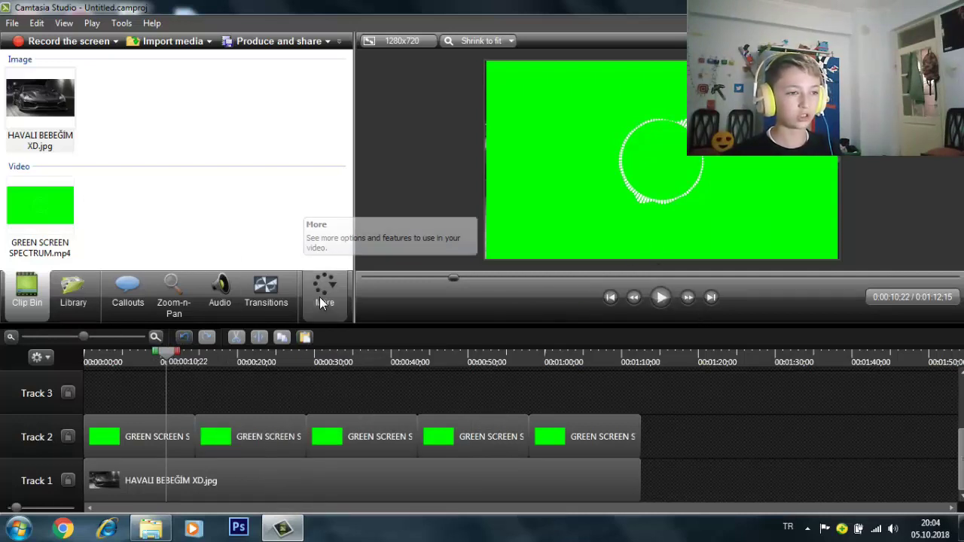
- Search the computer for "rap ya", import the Rap yapmadan olmaz song and place it at the start of Track 3
click(18, 528)
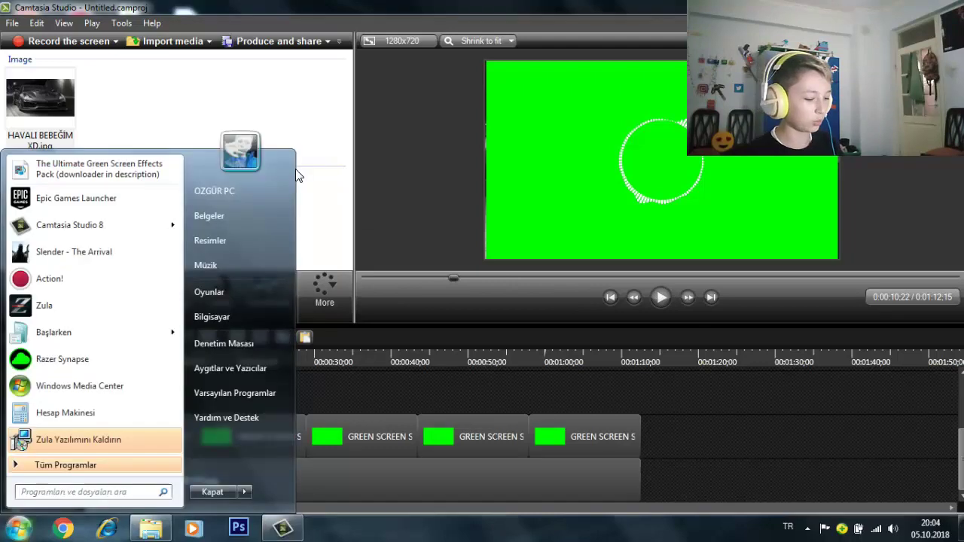
text(rap ya)
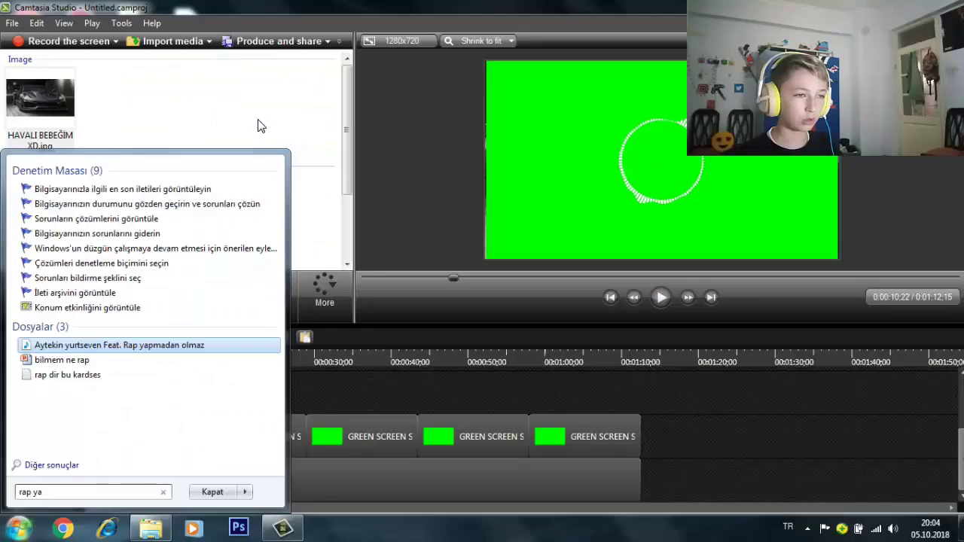
drag(258, 126, 251, 146)
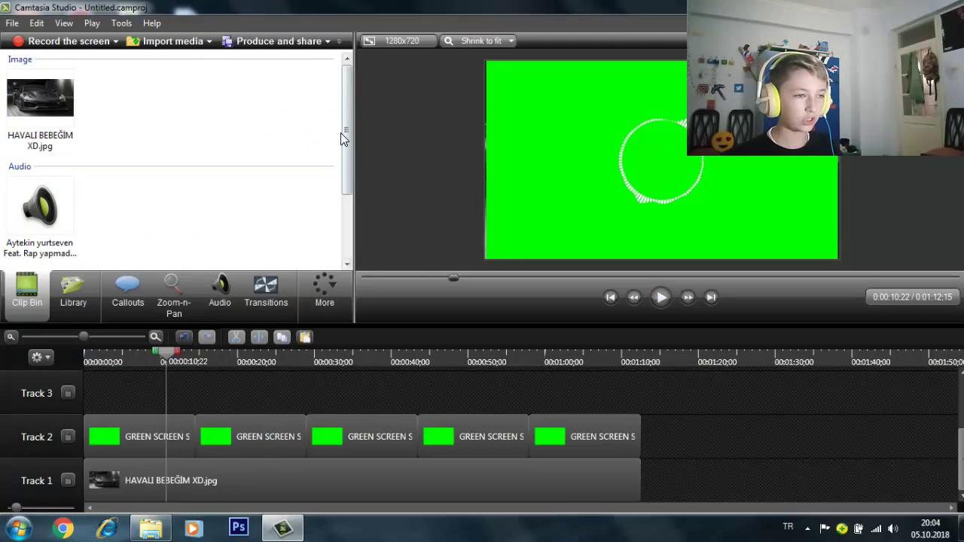
scroll(340, 133, down, 2)
drag(64, 187, 103, 400)
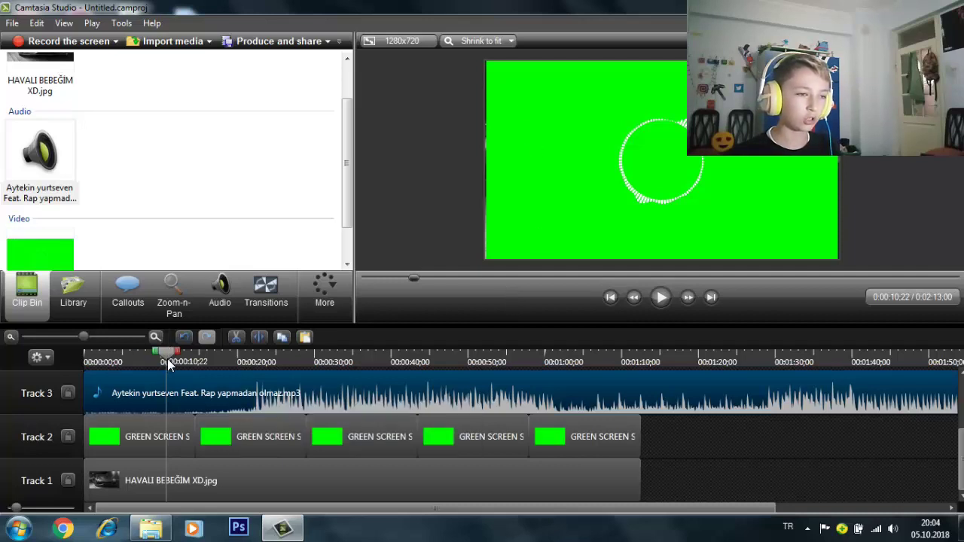
- Scrub through the timeline and compare where the green screen clips end with where the song ends
drag(167, 358, 89, 354)
drag(653, 353, 352, 399)
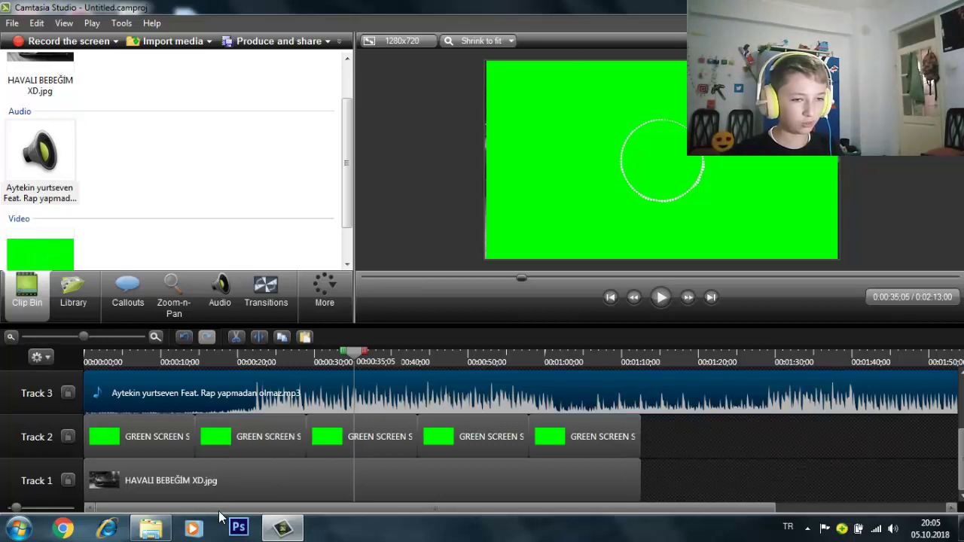
scroll(324, 482, down, 5)
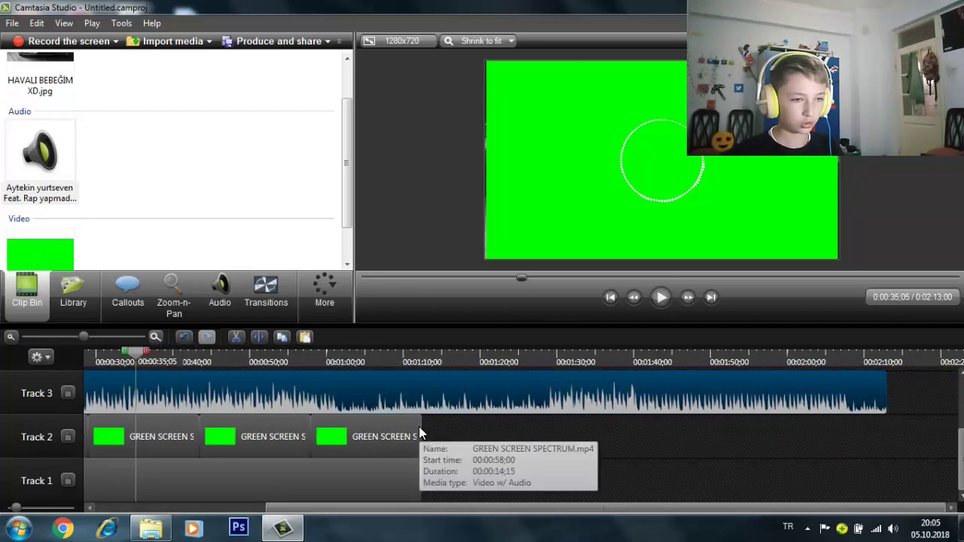
drag(344, 515, 168, 515)
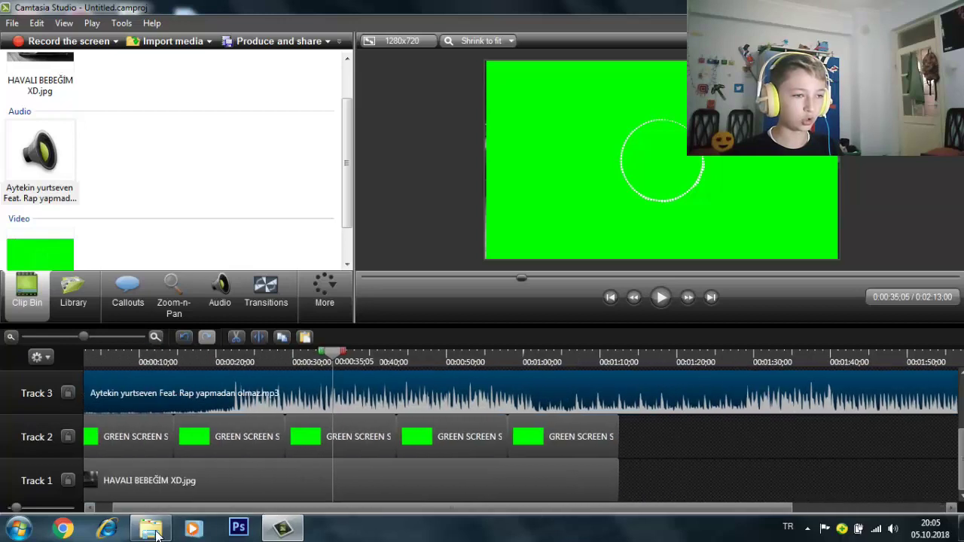
- Enable the Remove a color effect with green in the visual properties of the first green screen clip on Track 2
click(158, 450)
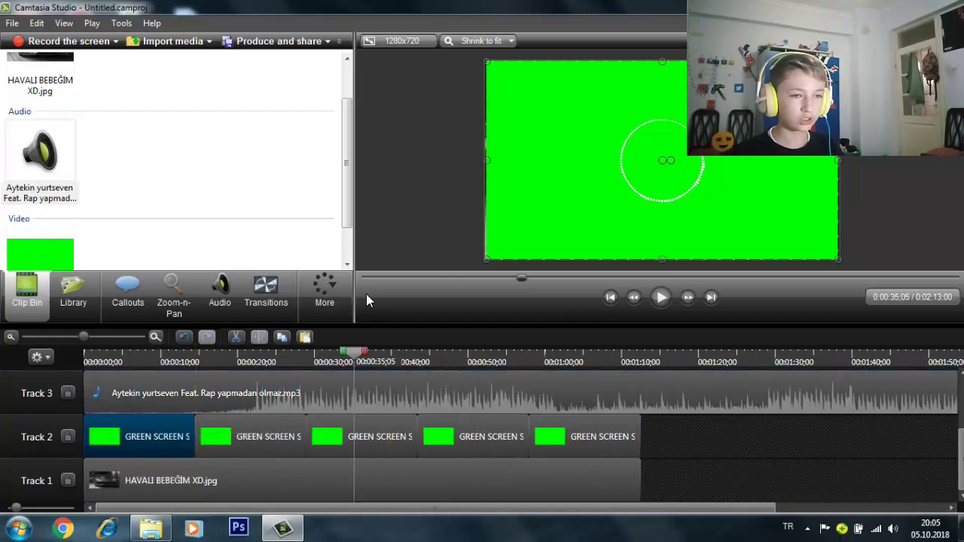
click(320, 301)
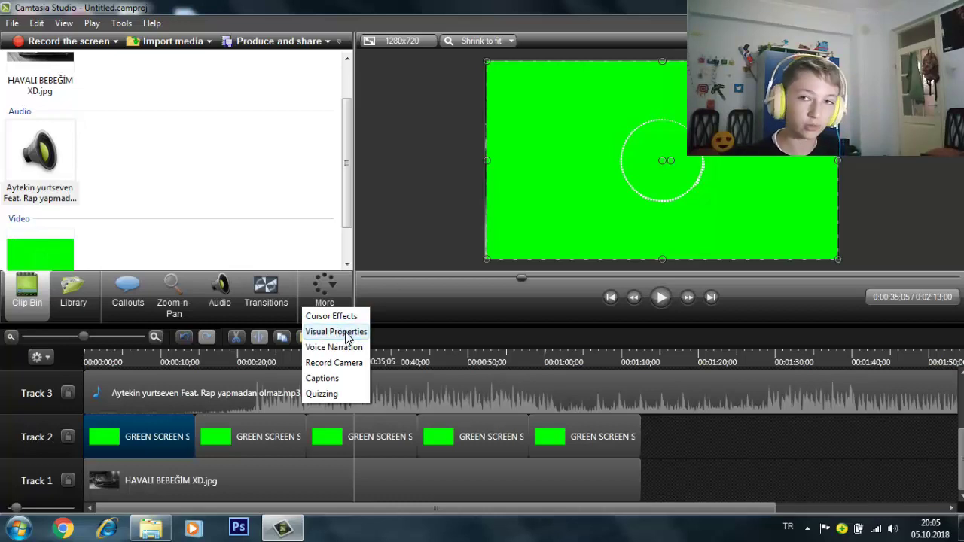
click(337, 332)
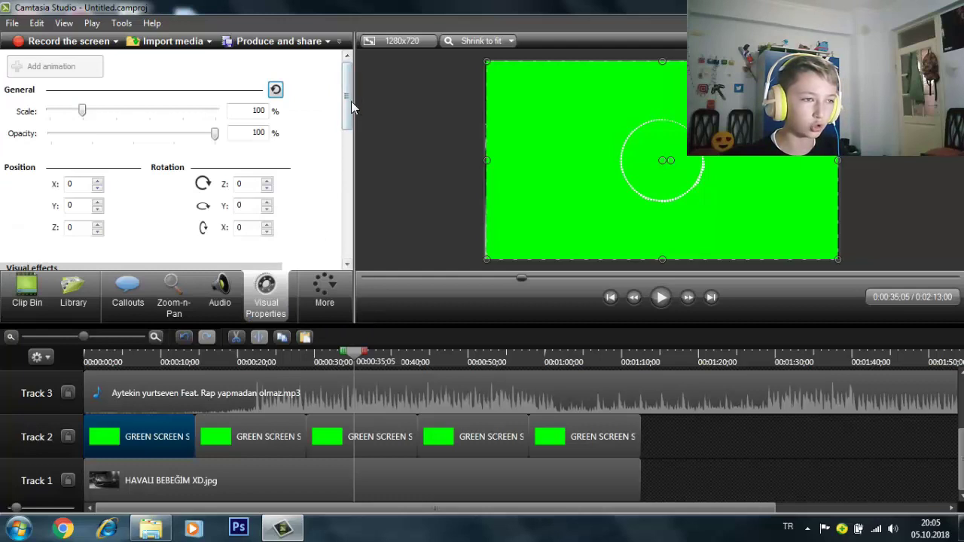
drag(348, 101, 354, 160)
click(22, 162)
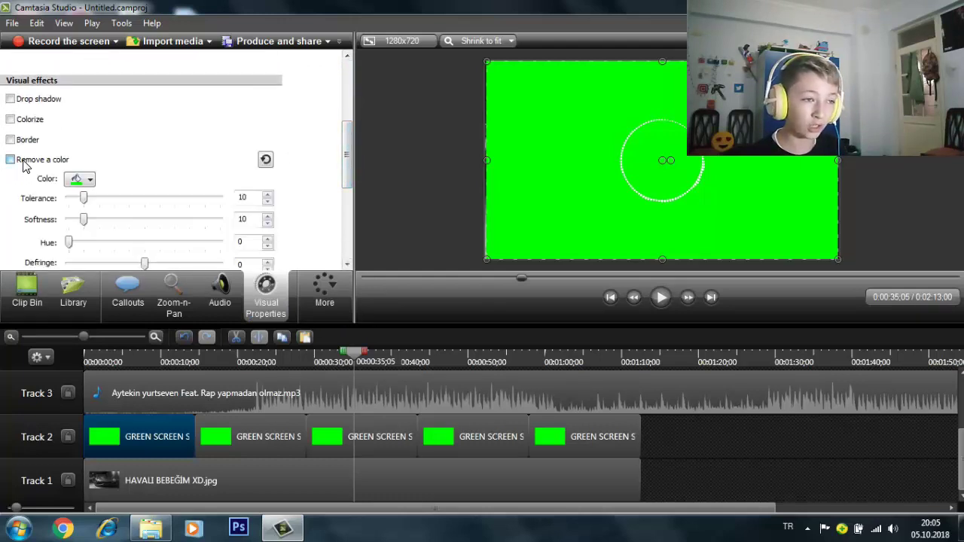
- Try tolerance 64, softness 14, hue 12 and defringe -2 for the color removal, checking the preview at 0:00:08;29
drag(348, 148, 345, 164)
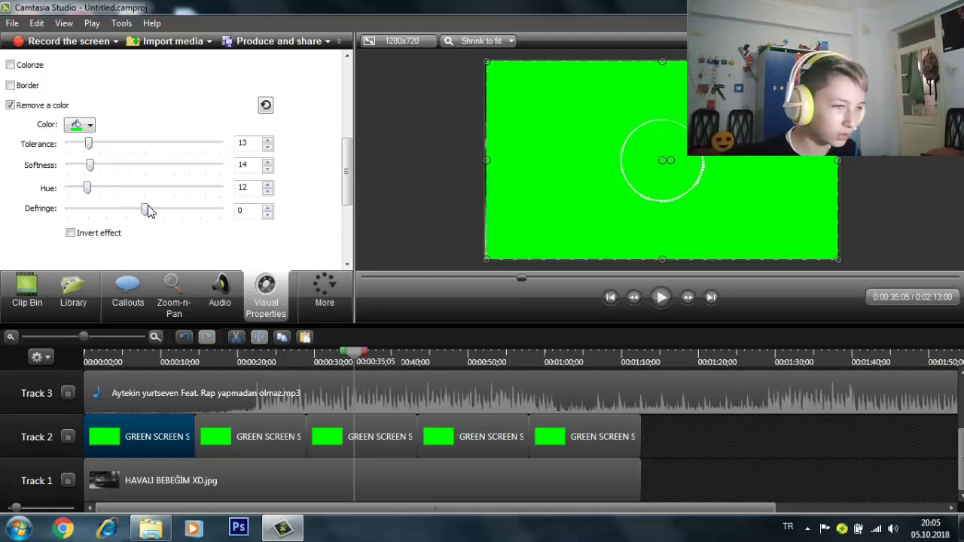
drag(145, 209, 134, 210)
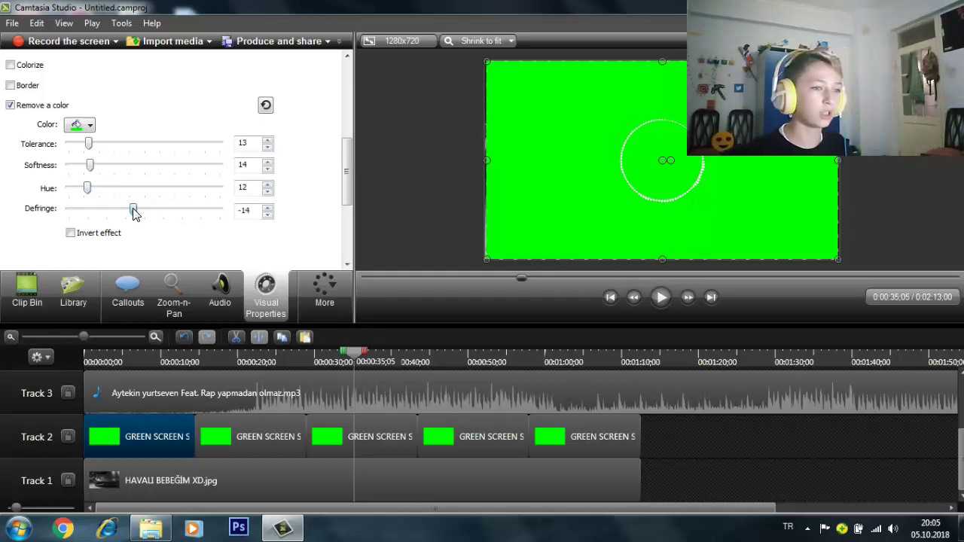
scroll(343, 185, up, 1)
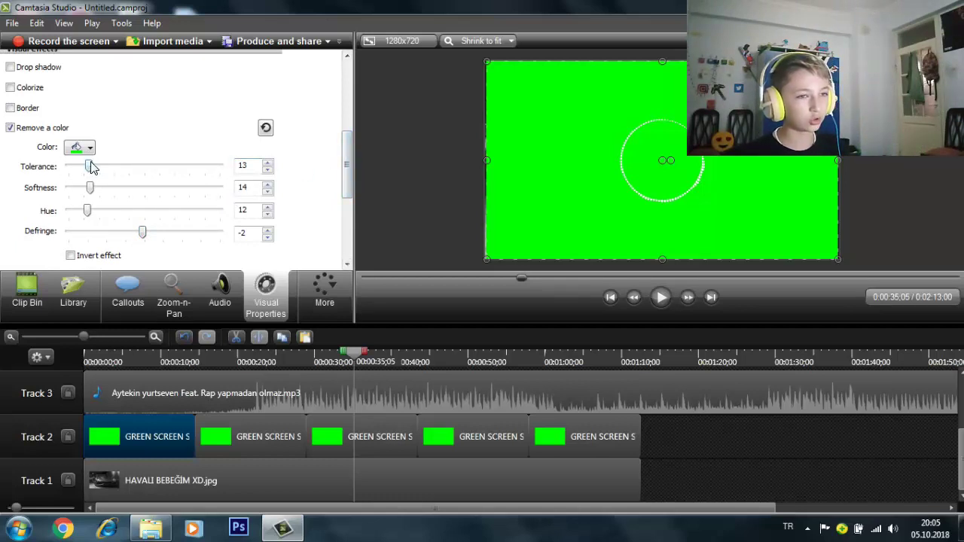
drag(116, 175, 166, 175)
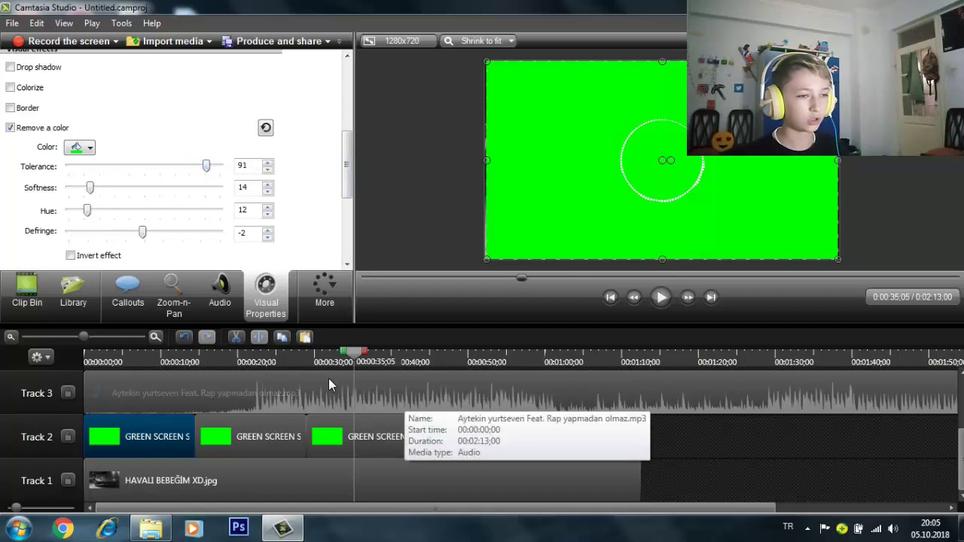
click(155, 360)
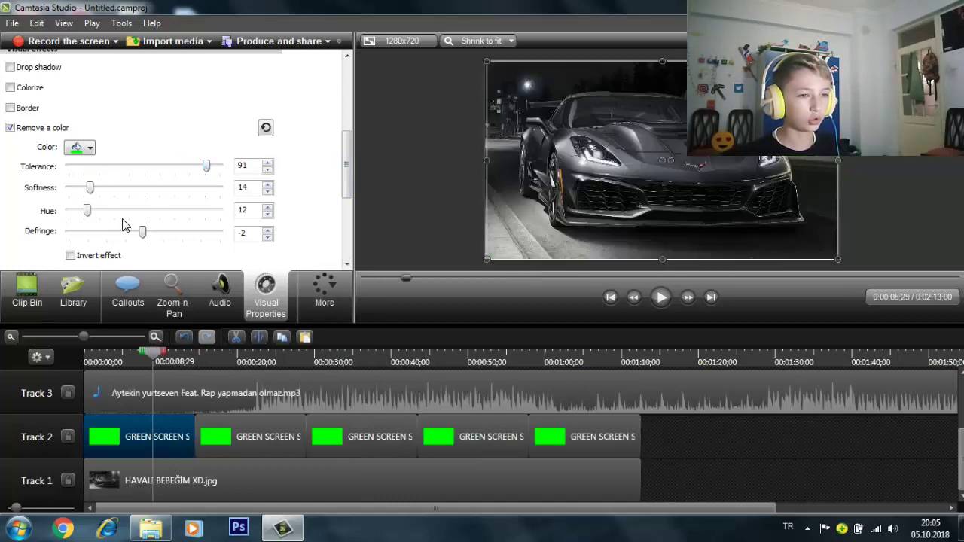
drag(206, 168, 164, 187)
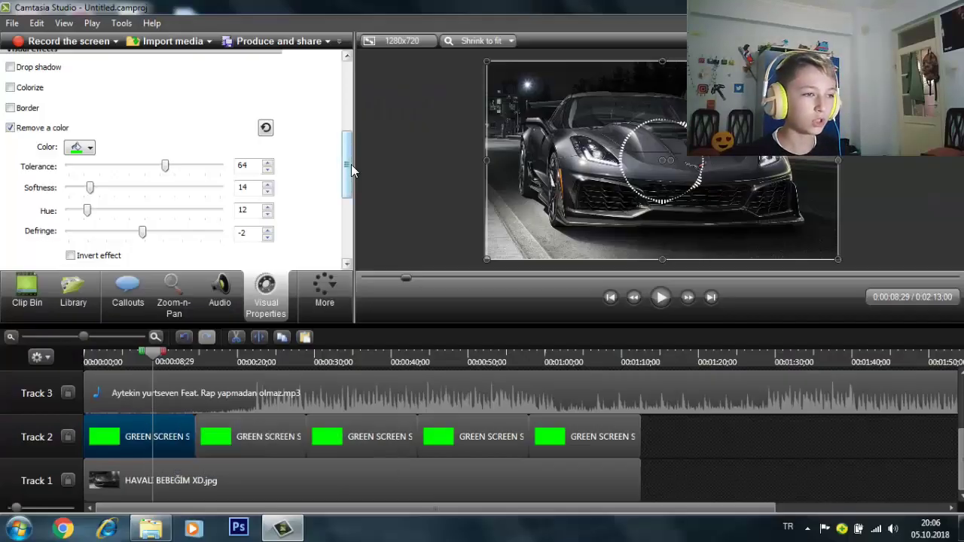
- Set the color removal to tolerance 20, softness 0, hue 0 and defringe -100
scroll(351, 168, down, 2)
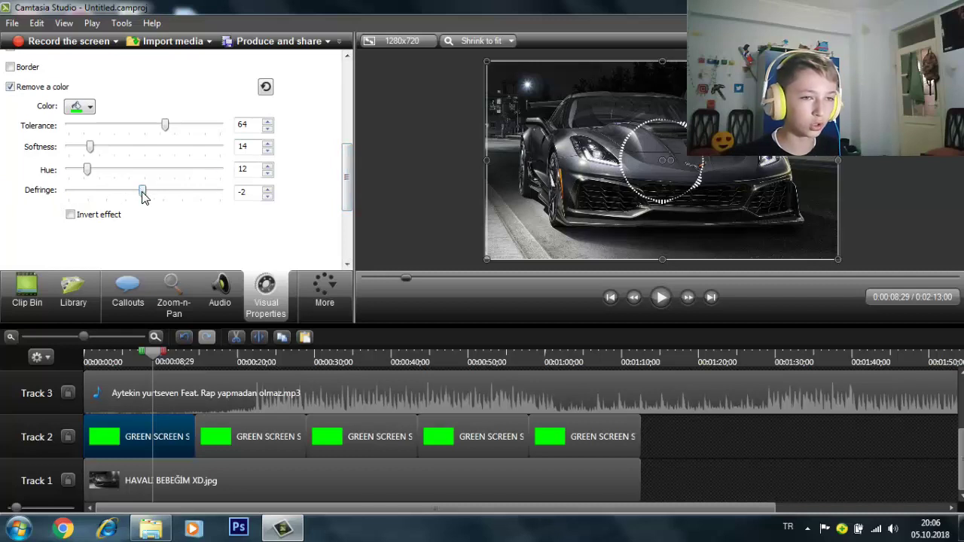
drag(143, 191, 2, 225)
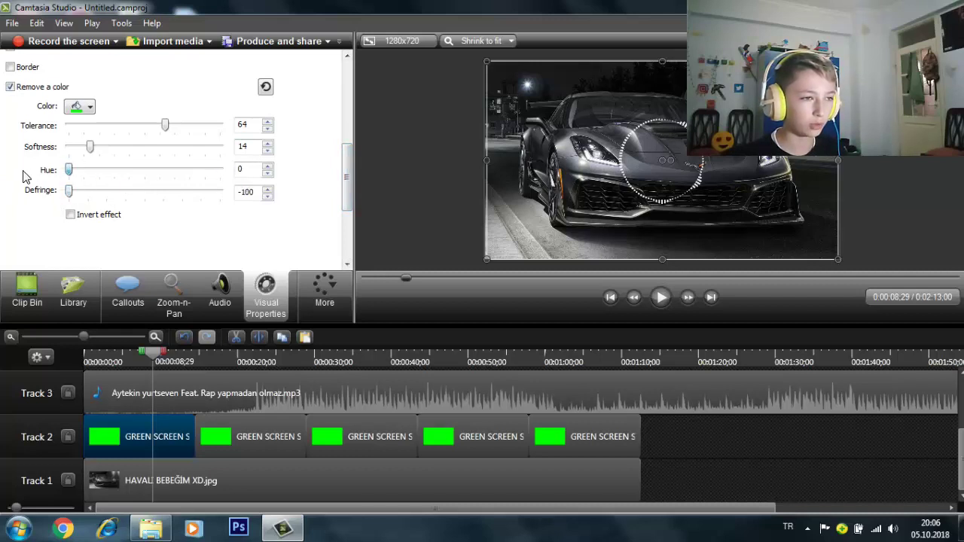
drag(68, 147, 14, 187)
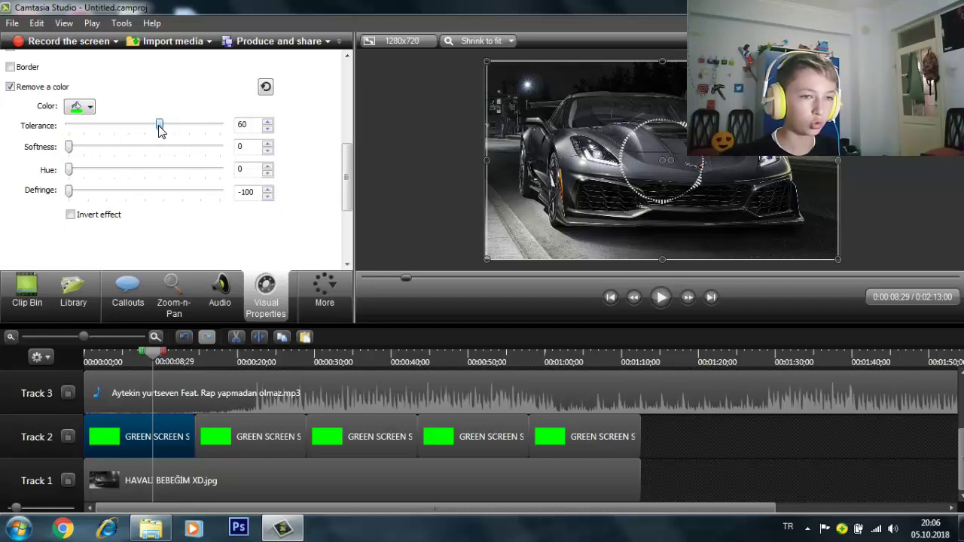
drag(159, 130, 115, 150)
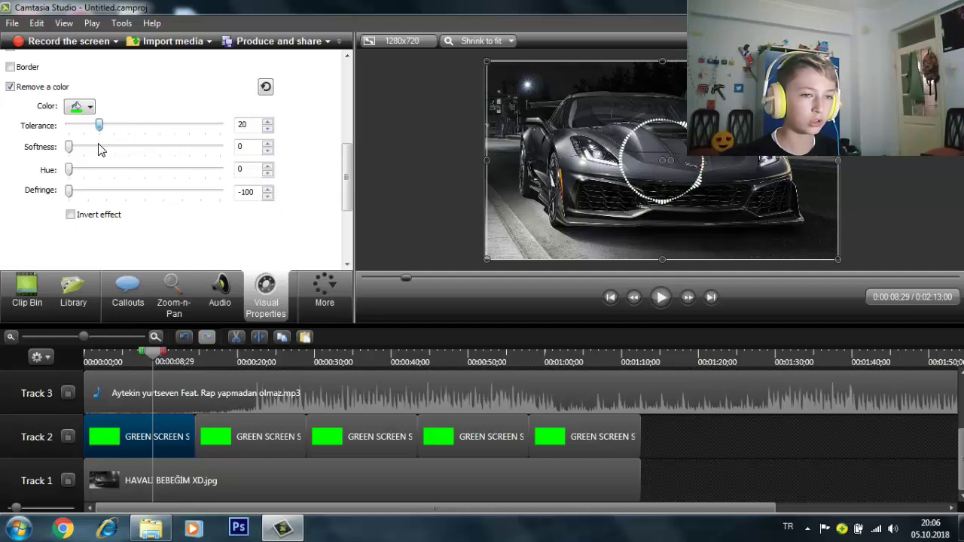
- Play the first clip's keyed spectrum over the car image in short passages and return to the Clip Bin
click(662, 298)
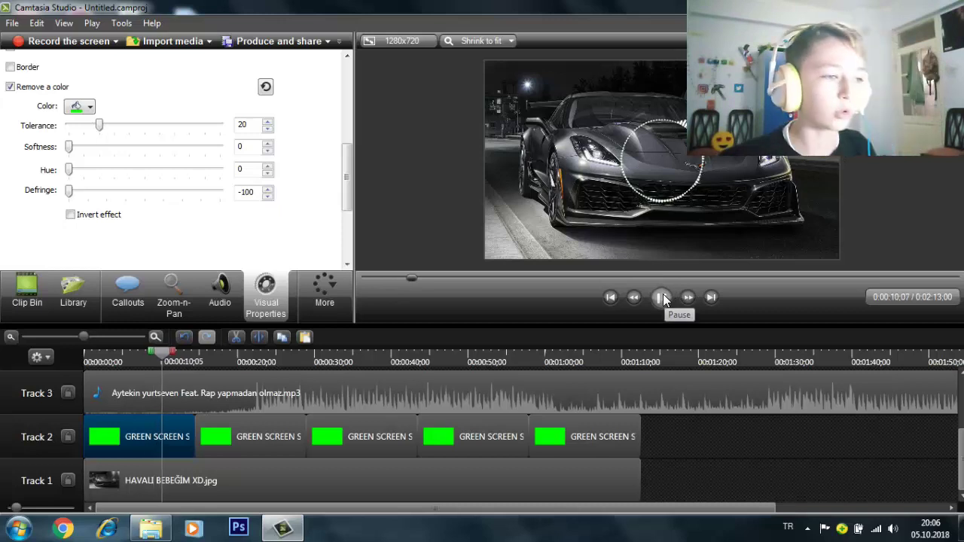
click(662, 298)
click(27, 293)
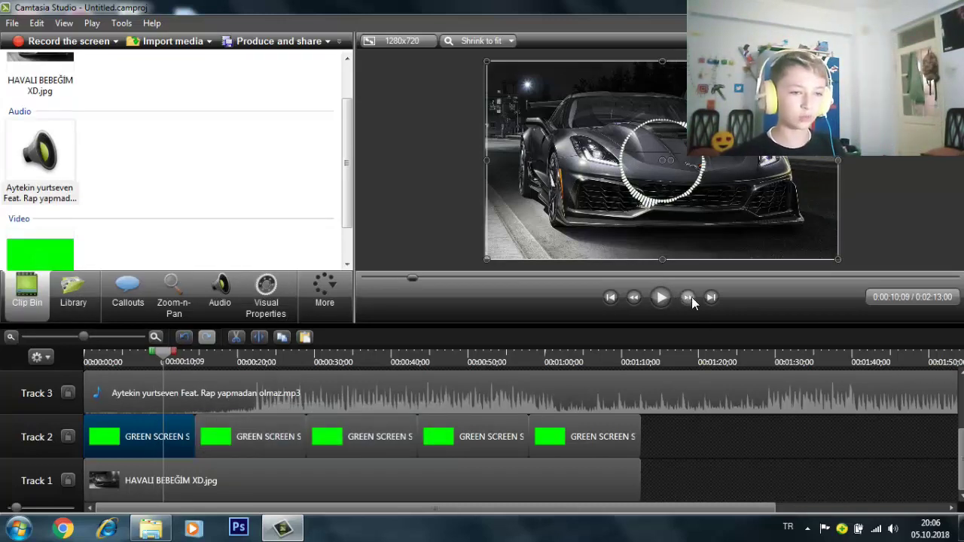
click(668, 302)
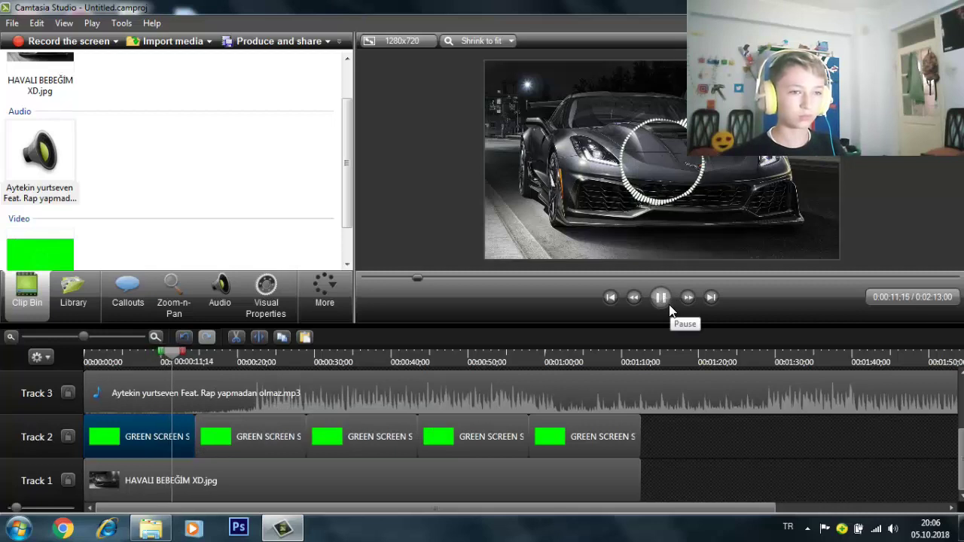
click(669, 305)
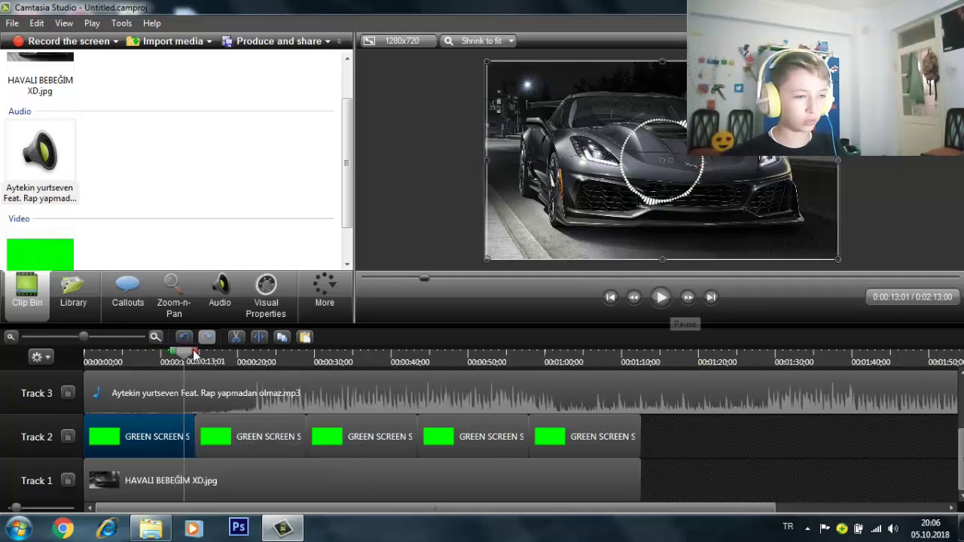
- Add a blue circle callout at the start of the timeline and shrink it inside the spectrum ring over the car
drag(192, 356, 54, 354)
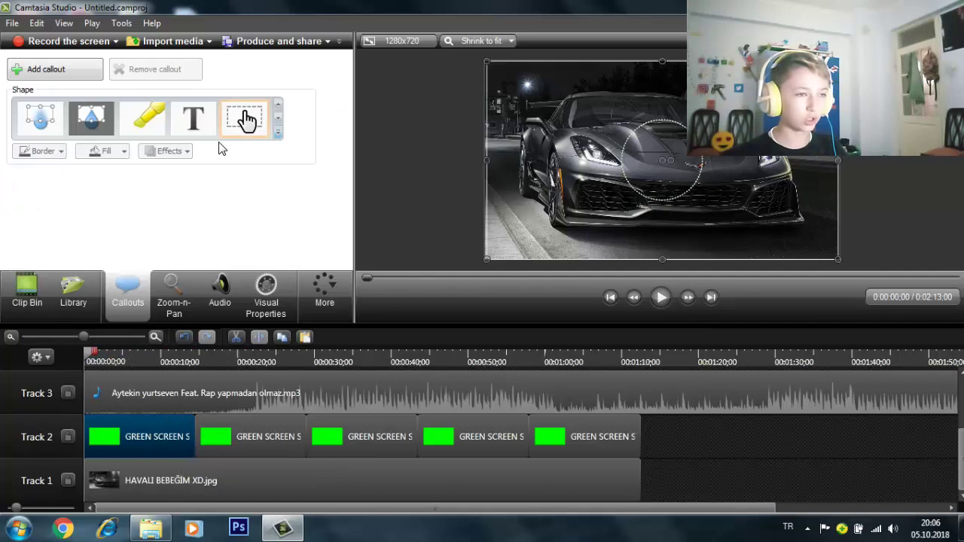
click(278, 136)
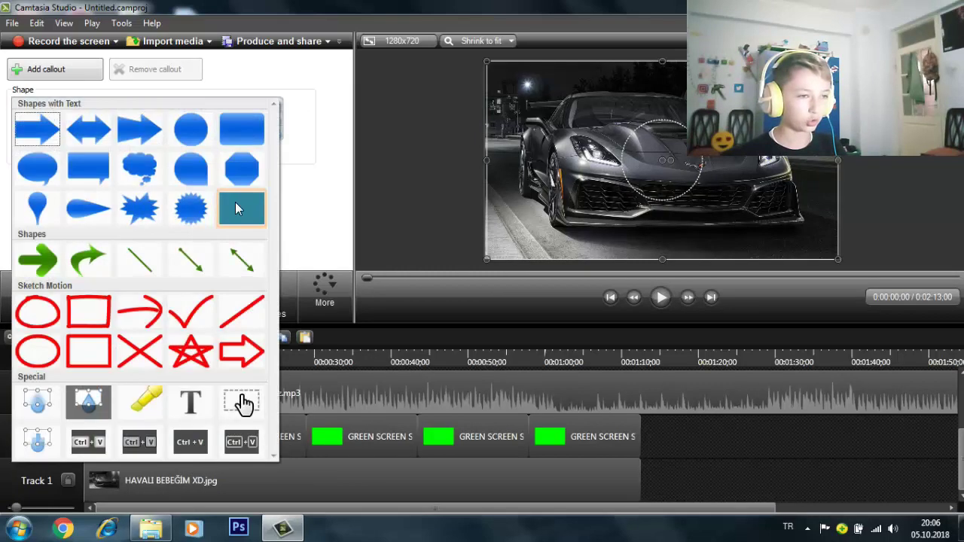
click(200, 138)
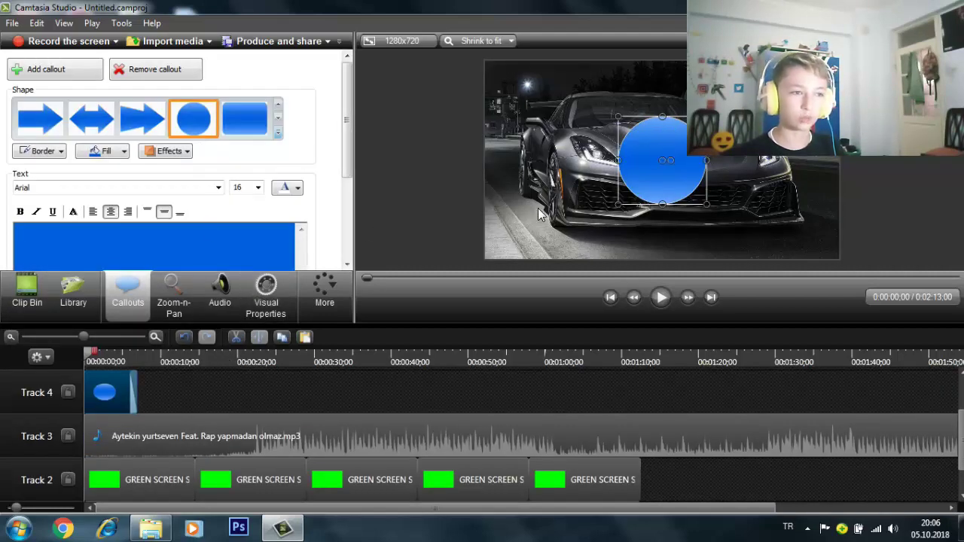
scroll(27, 252, down, 3)
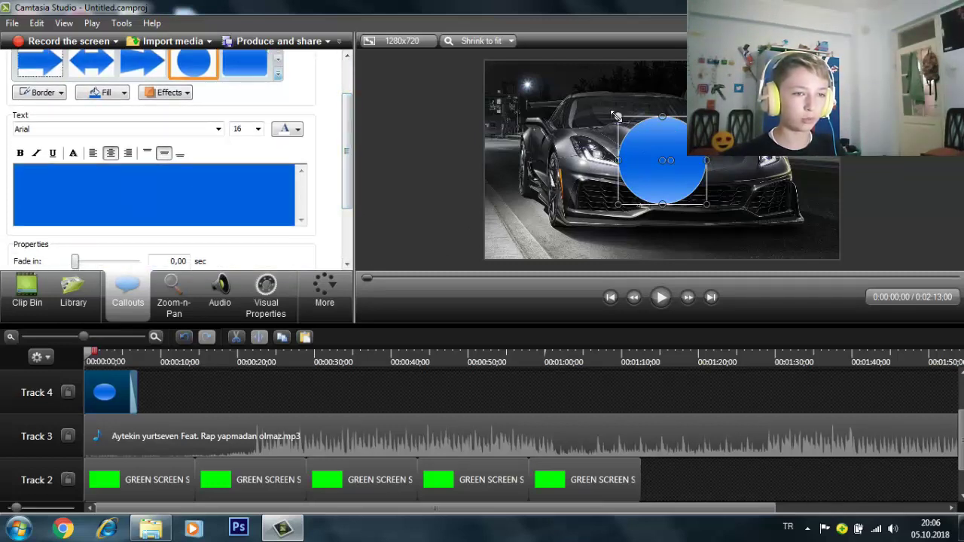
drag(616, 114, 633, 136)
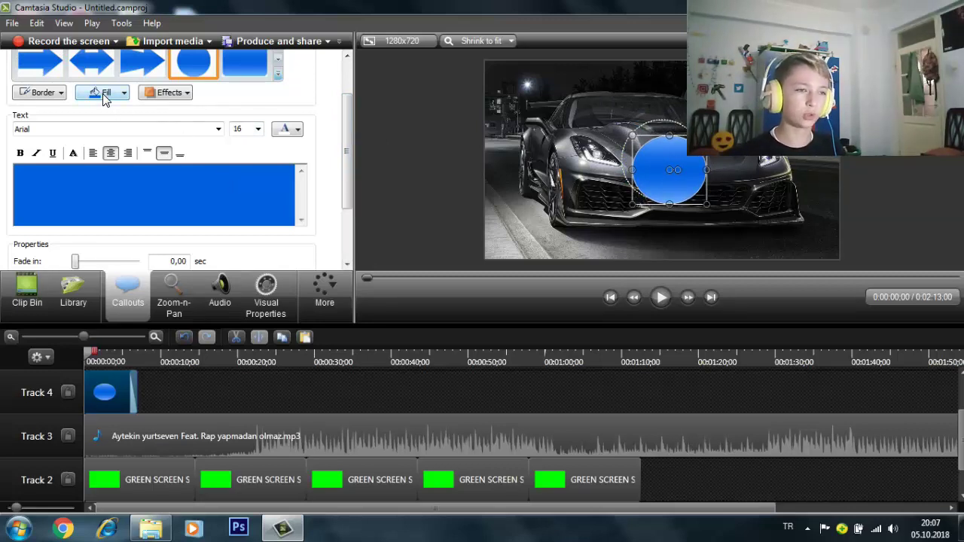
- Keep the callout's circle shape and set its fill to primary red
click(92, 66)
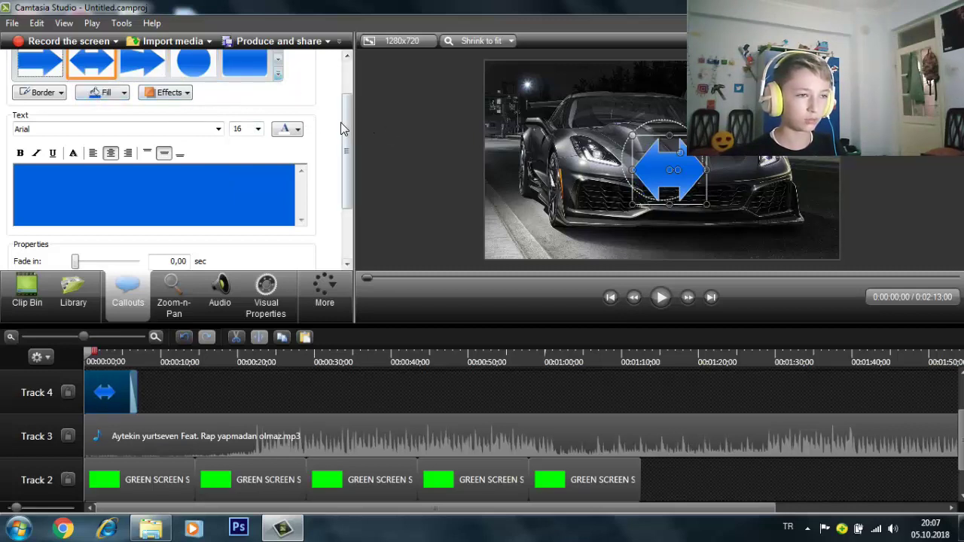
scroll(345, 130, up, 2)
click(194, 119)
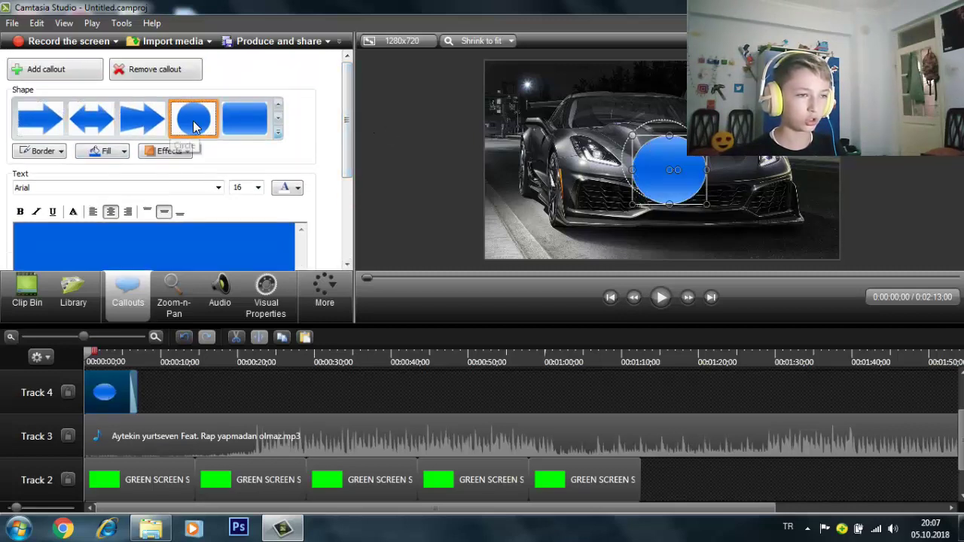
click(121, 151)
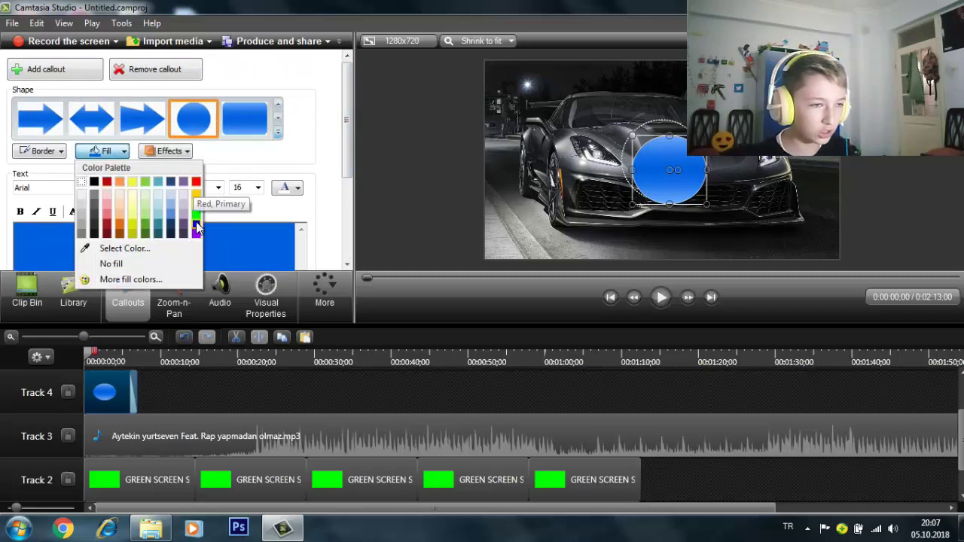
click(196, 184)
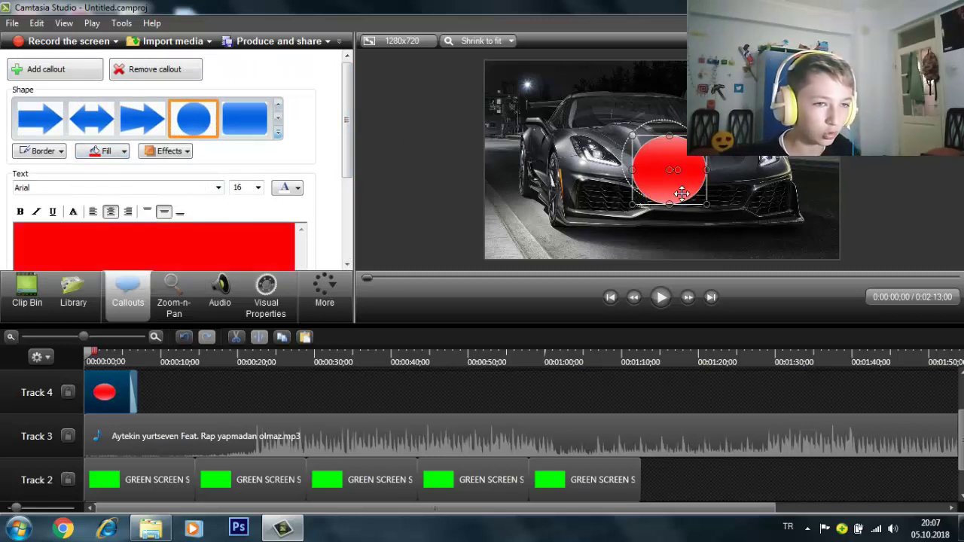
- Move and resize the red circle so it fills the spectrum ring on the car image
drag(677, 195, 666, 185)
drag(698, 123, 702, 119)
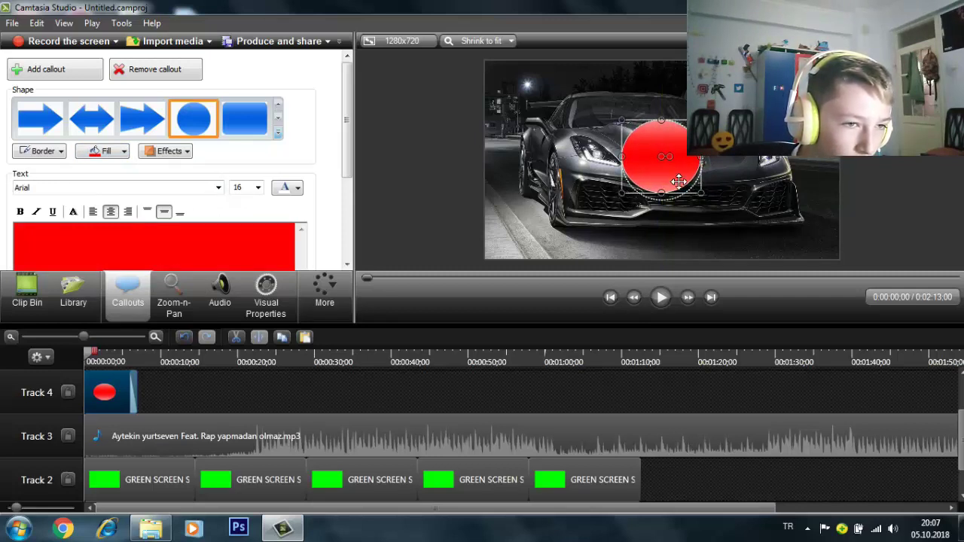
drag(662, 193, 662, 200)
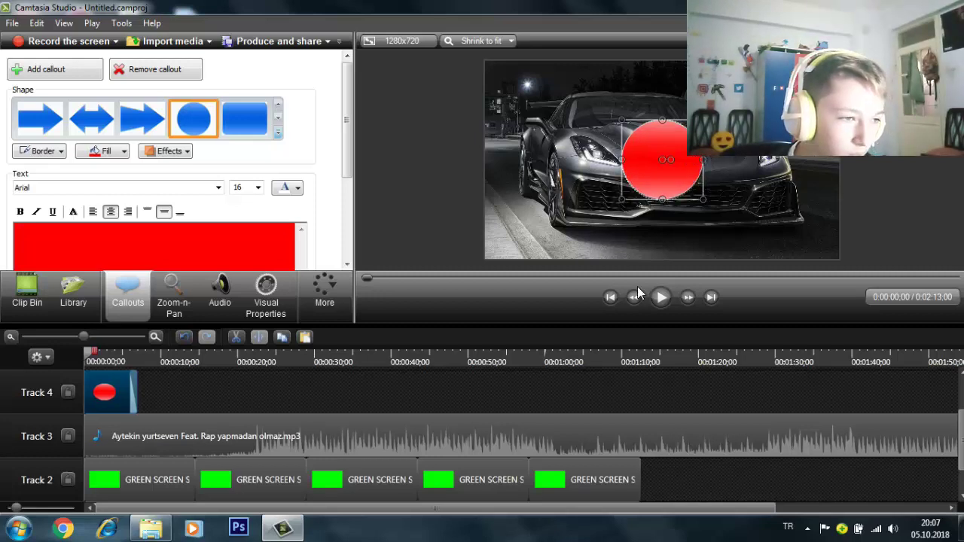
click(731, 183)
click(680, 174)
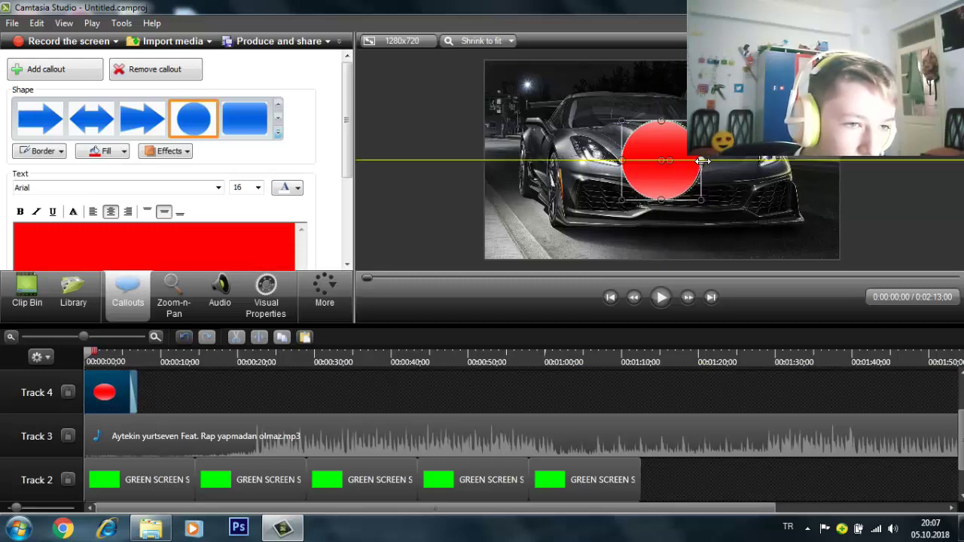
- Play the opening passage up to 0:00:04;16 in short stretches to check the red circle's fit against the moving spectrum
click(661, 298)
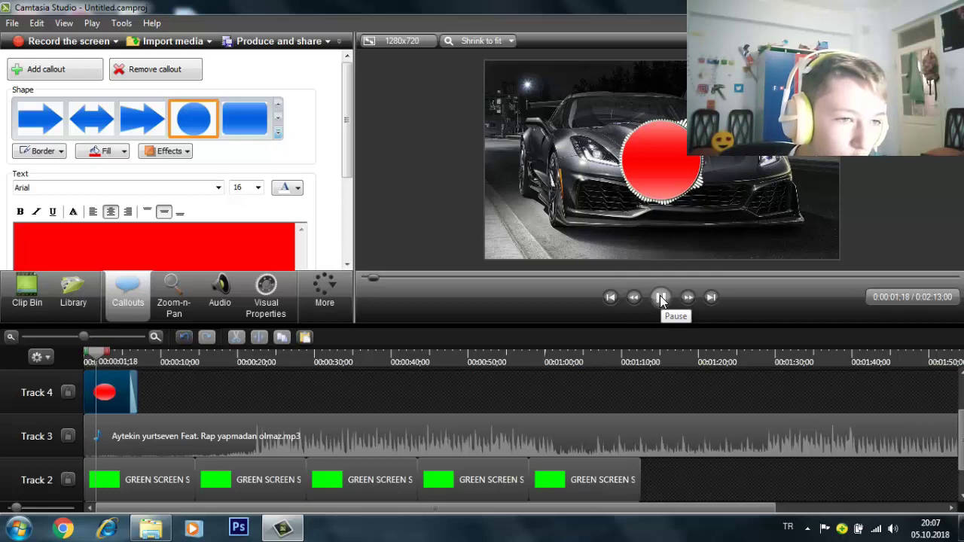
drag(621, 198, 623, 199)
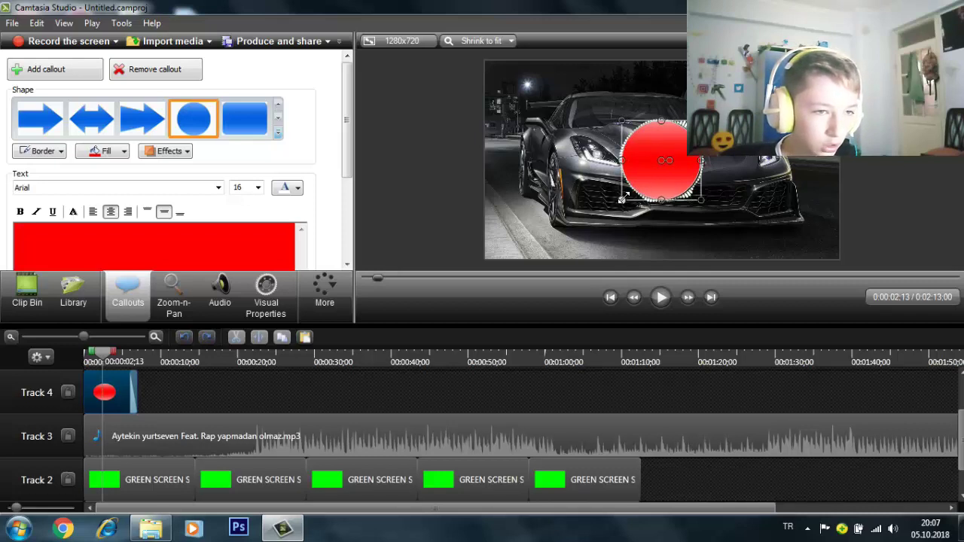
click(661, 298)
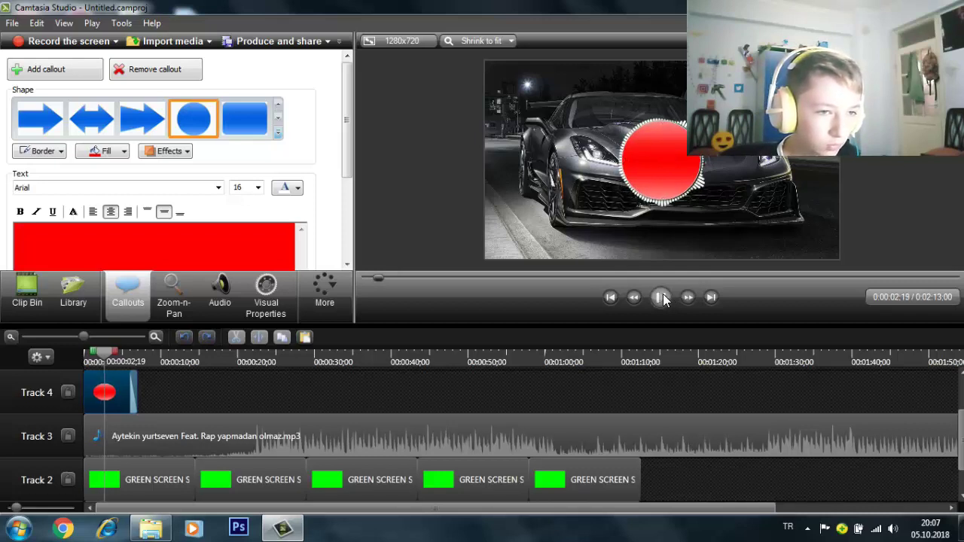
click(662, 298)
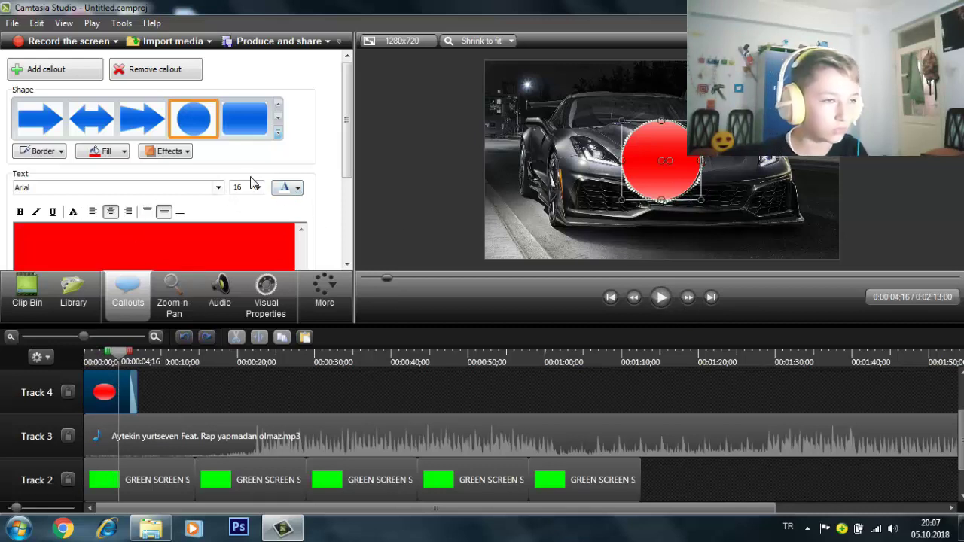
- Try the fourth effect style with a horizontal flip on the red circle callout
click(184, 152)
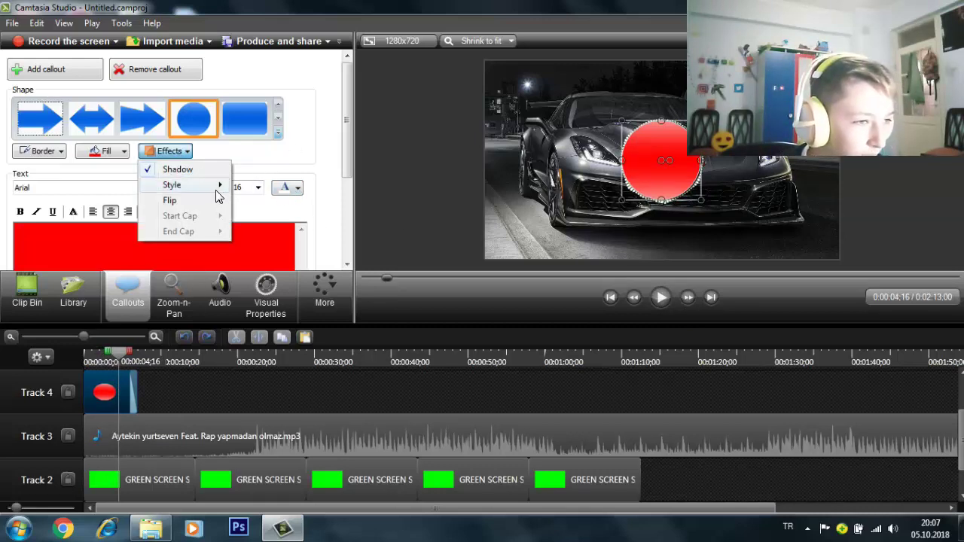
mouse_move(206, 186)
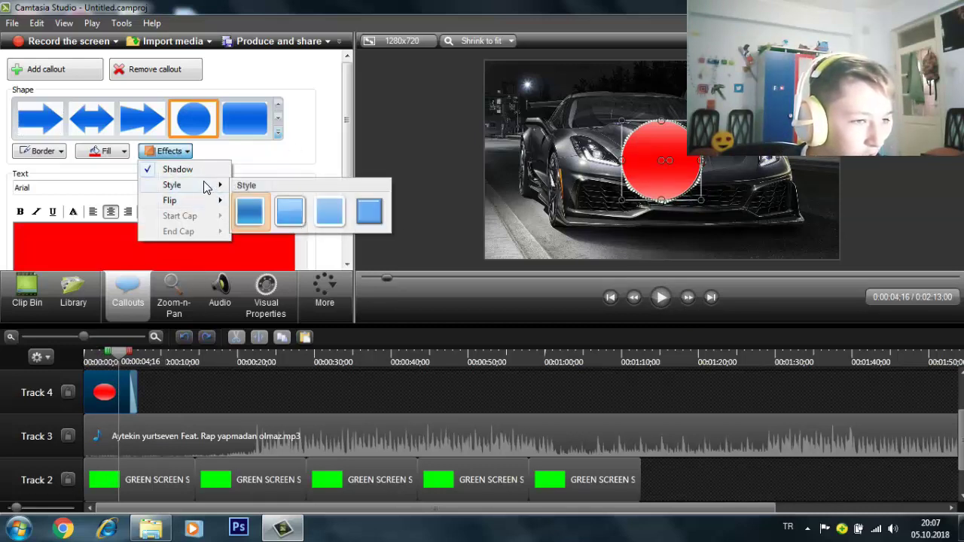
click(364, 212)
click(175, 152)
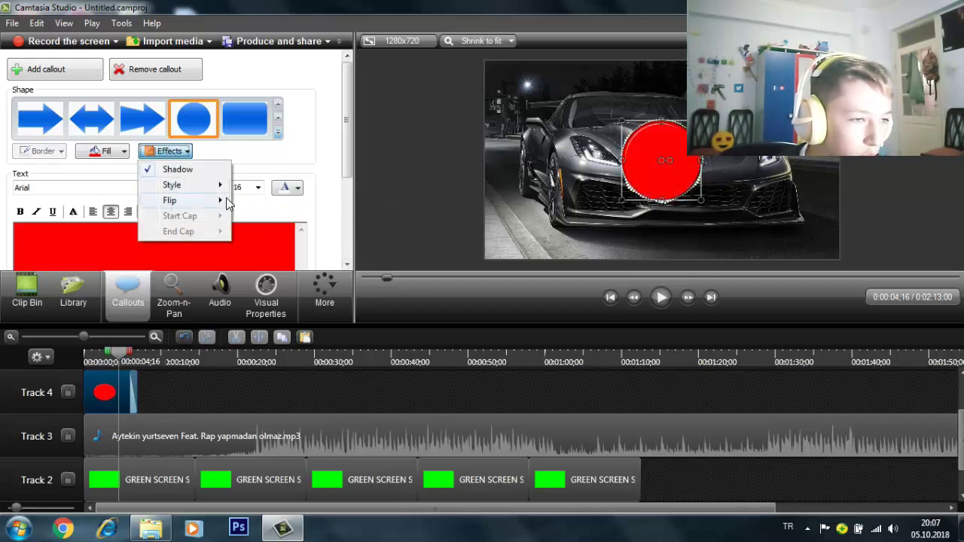
mouse_move(226, 199)
click(269, 214)
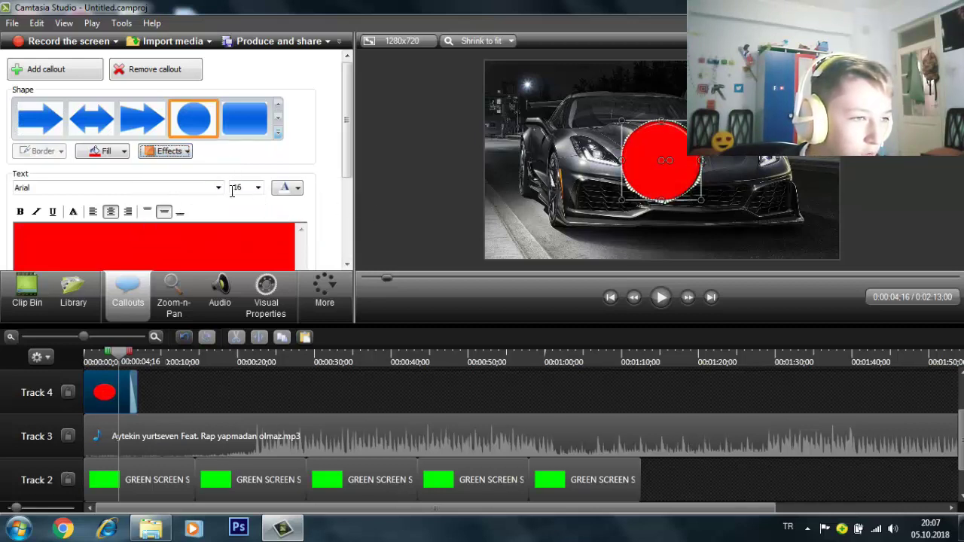
- Try the vertical flip effect on the red circle callout and switch it off again
click(175, 151)
mouse_move(200, 200)
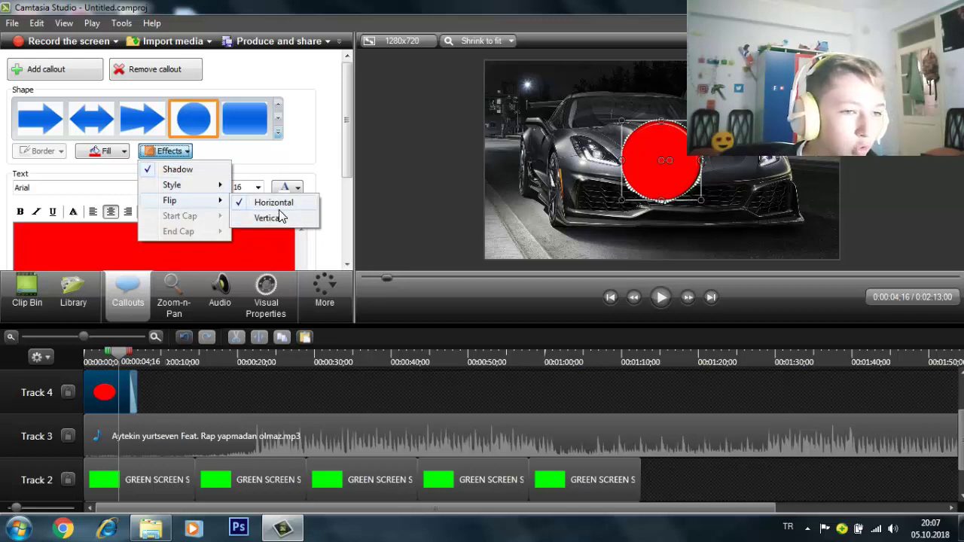
click(281, 217)
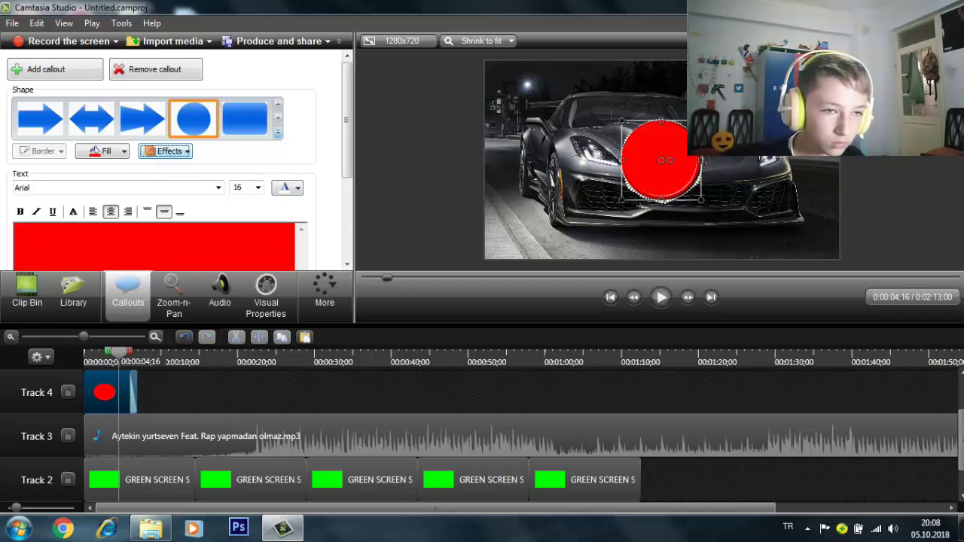
click(184, 151)
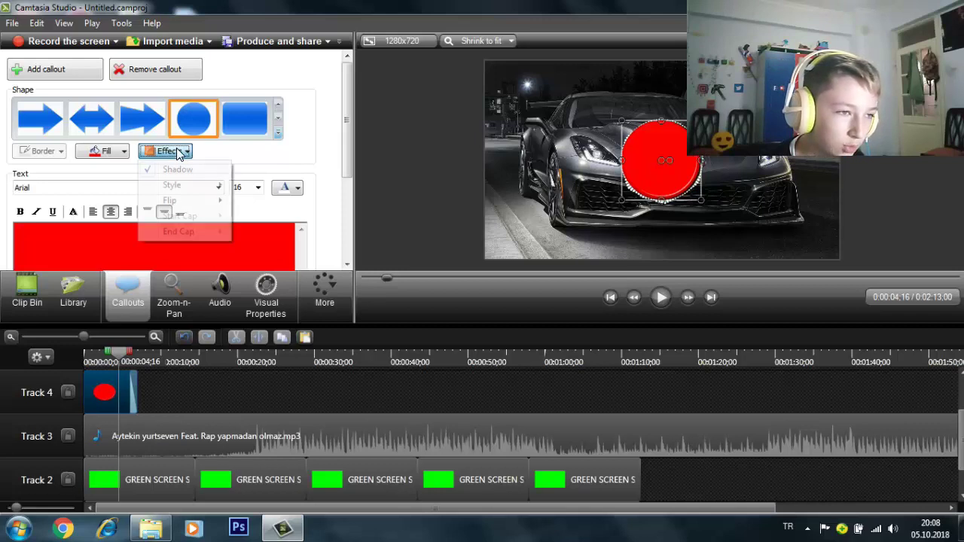
mouse_move(215, 202)
click(272, 217)
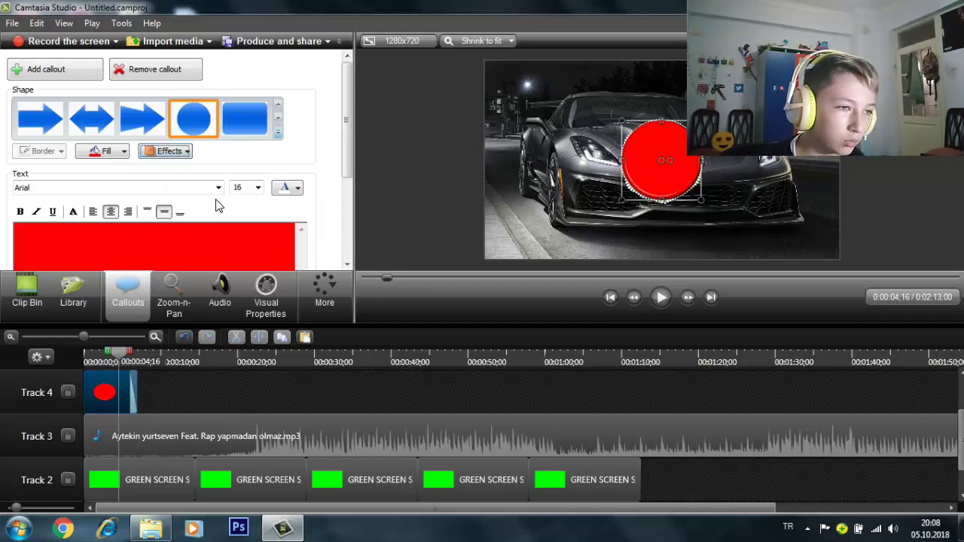
click(166, 152)
mouse_move(214, 201)
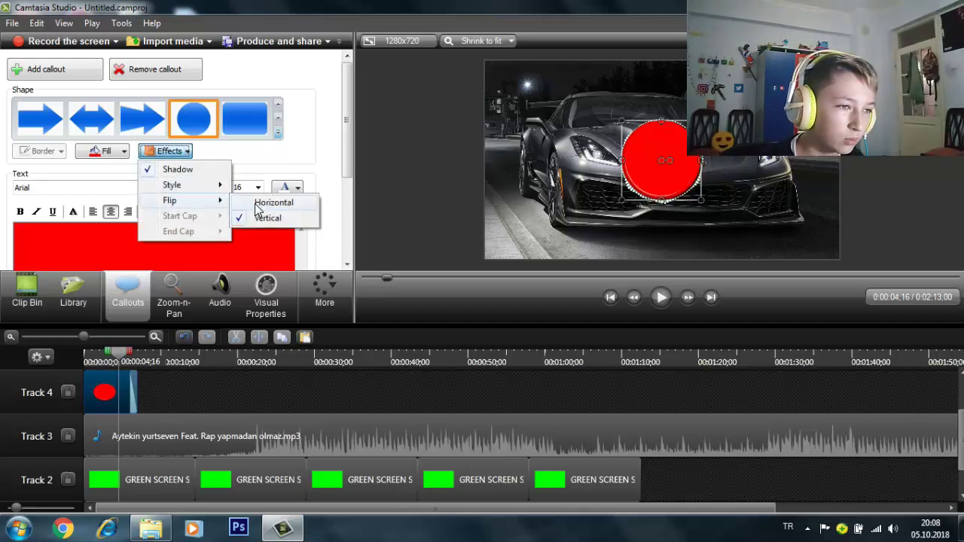
click(271, 217)
- Compare the second effect style and the Glow style on the red circle, and apply the third, flat style
click(166, 151)
mouse_move(226, 185)
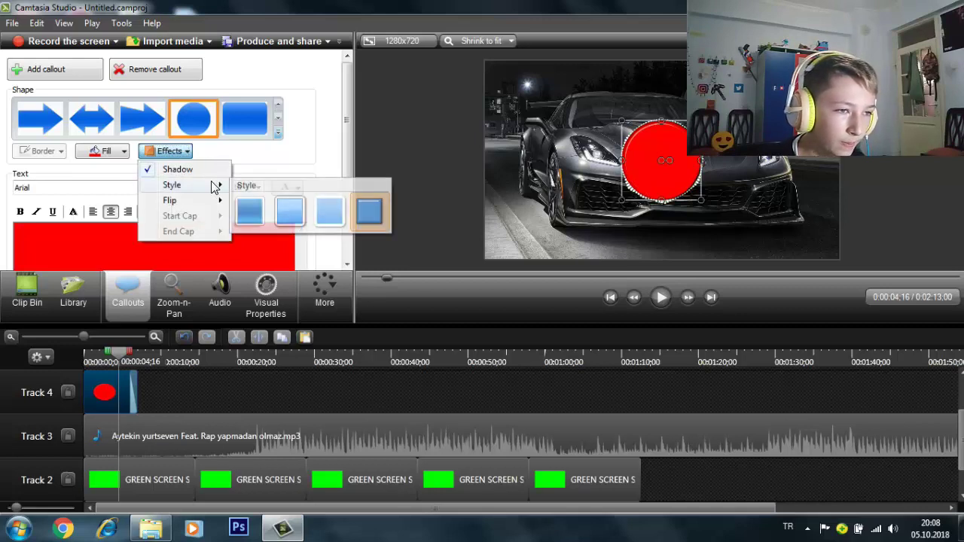
click(292, 213)
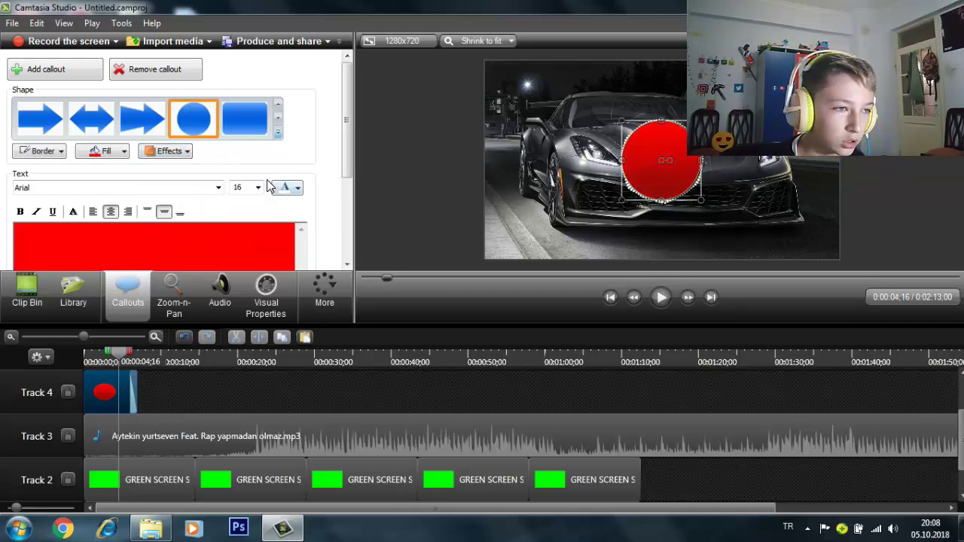
click(170, 154)
mouse_move(199, 187)
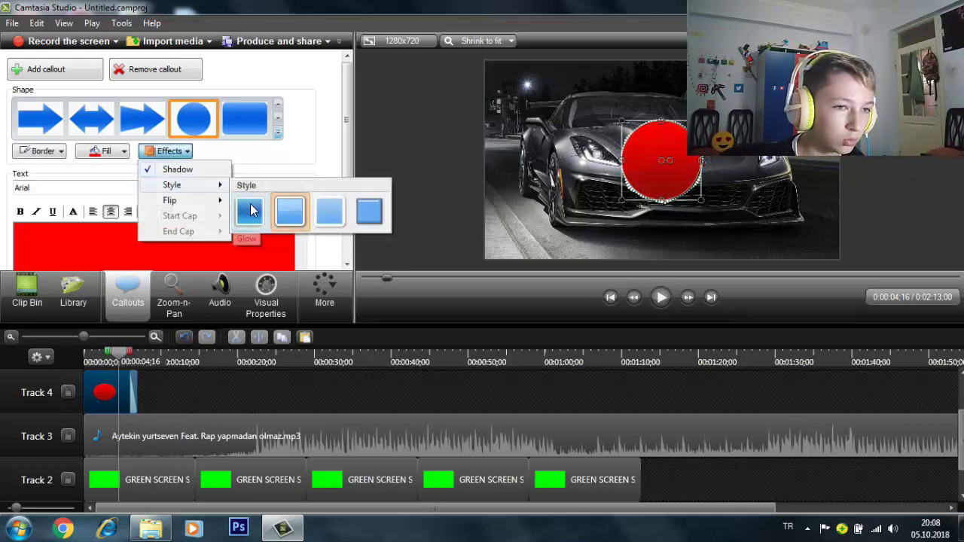
click(252, 210)
click(166, 152)
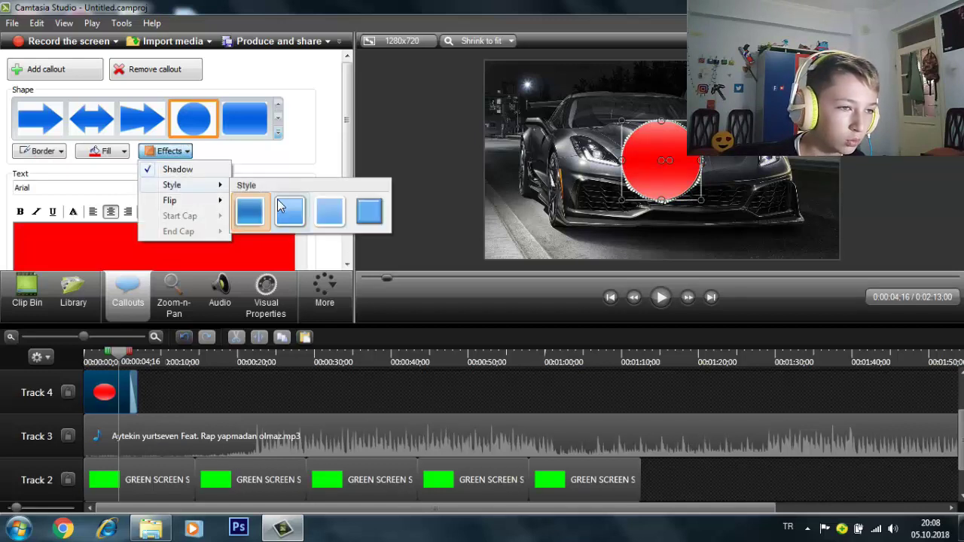
click(327, 213)
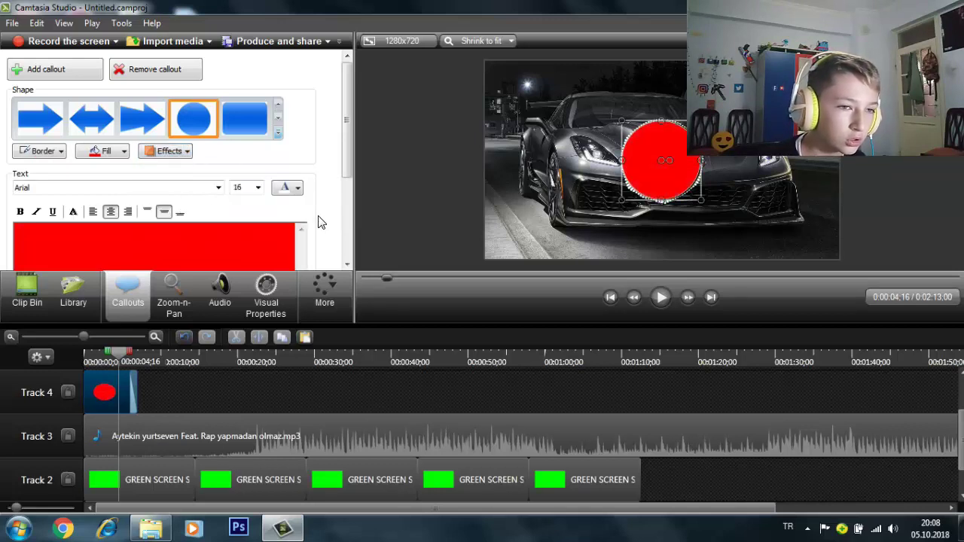
- Cut off the fading end of the Track 4 circle callout at 0:00:04;16 and extend its duration to 00:01:12;15, matching the green screen clips
click(126, 383)
click(125, 381)
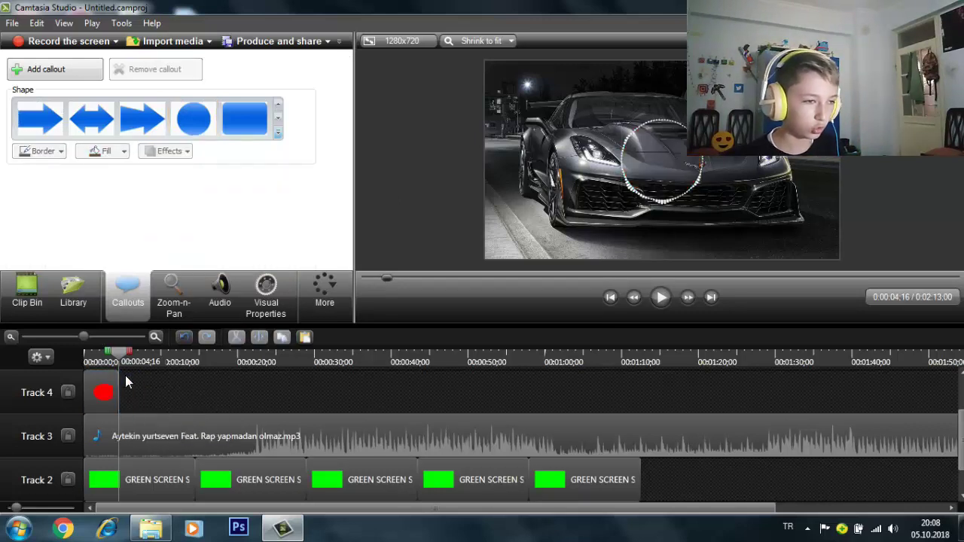
click(104, 392)
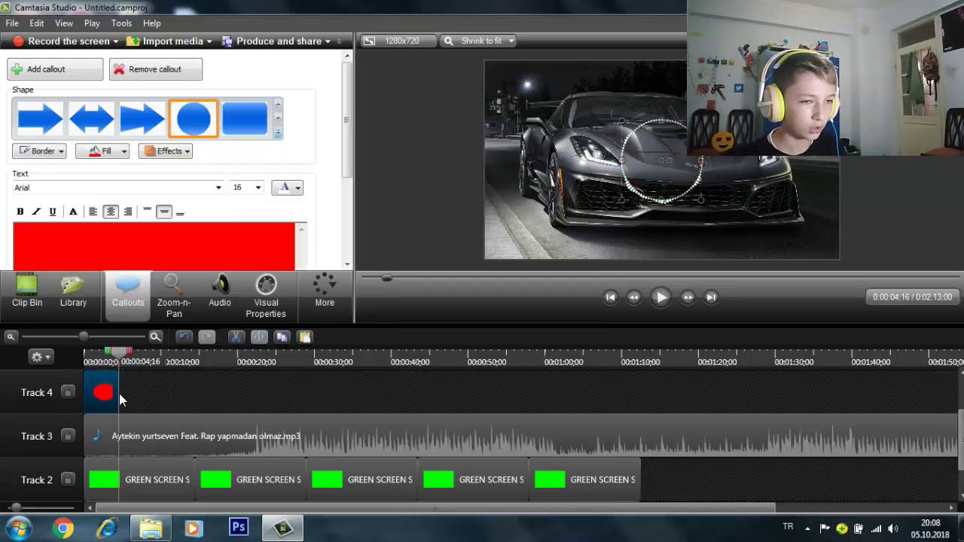
drag(117, 393, 640, 422)
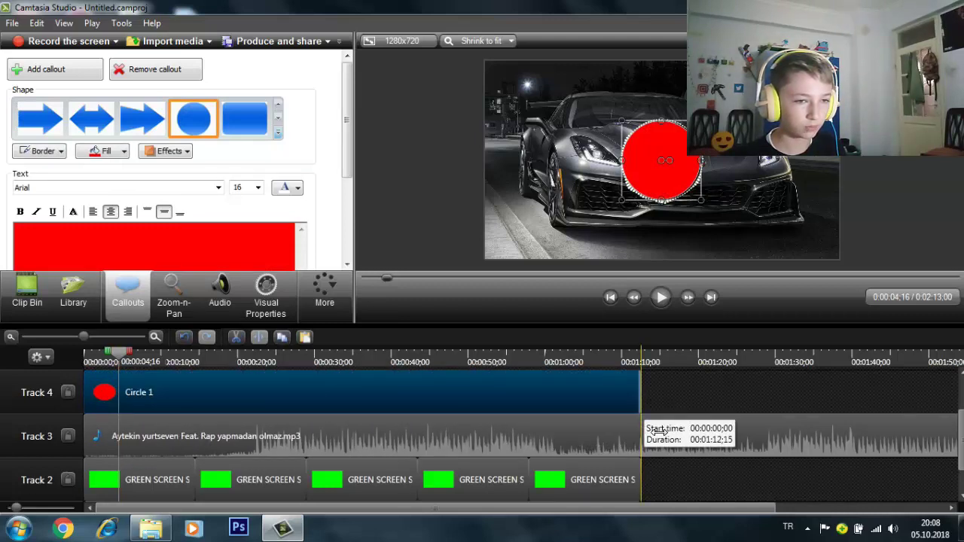
- Return the playhead to the start of the timeline and enter the text EPİCGAMİNG in the red circle callout
drag(119, 353, 82, 353)
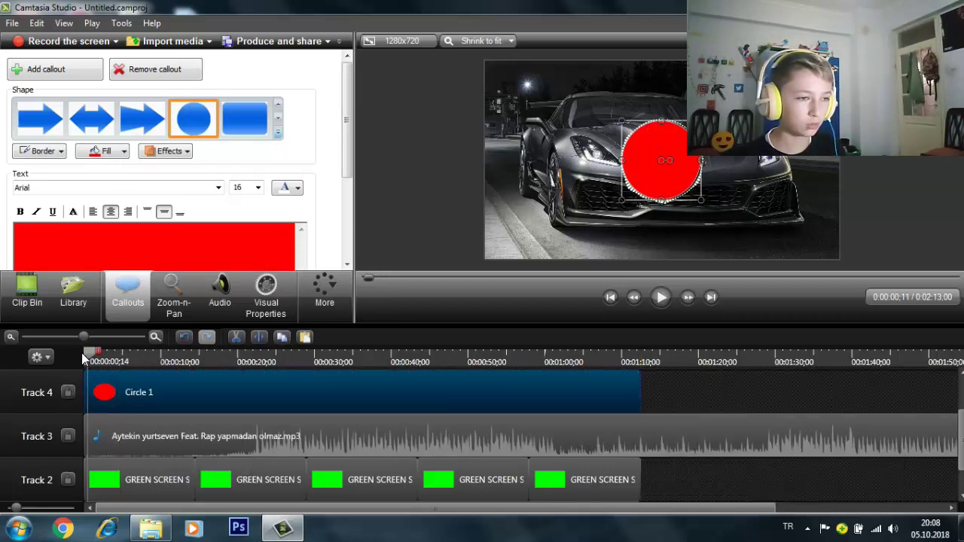
click(113, 254)
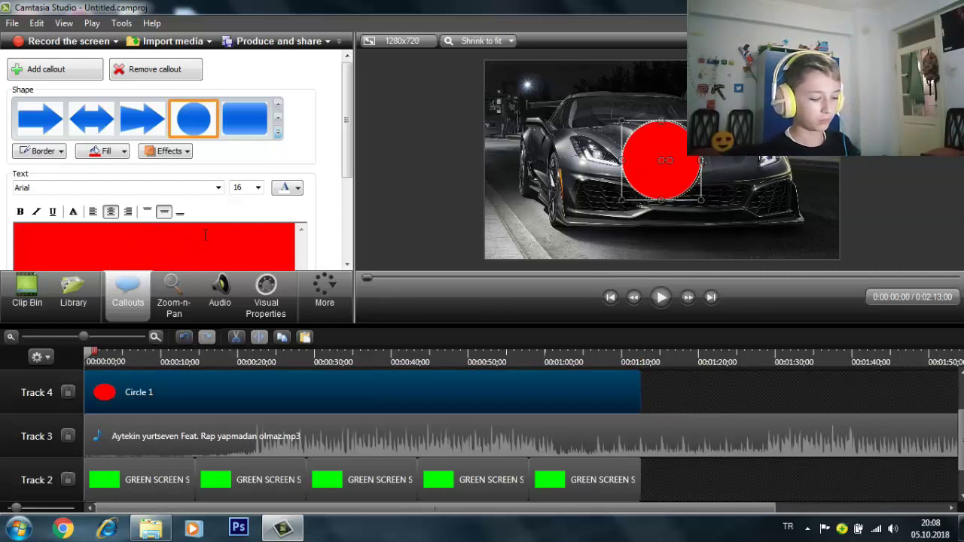
text(EPİCGAMİN)
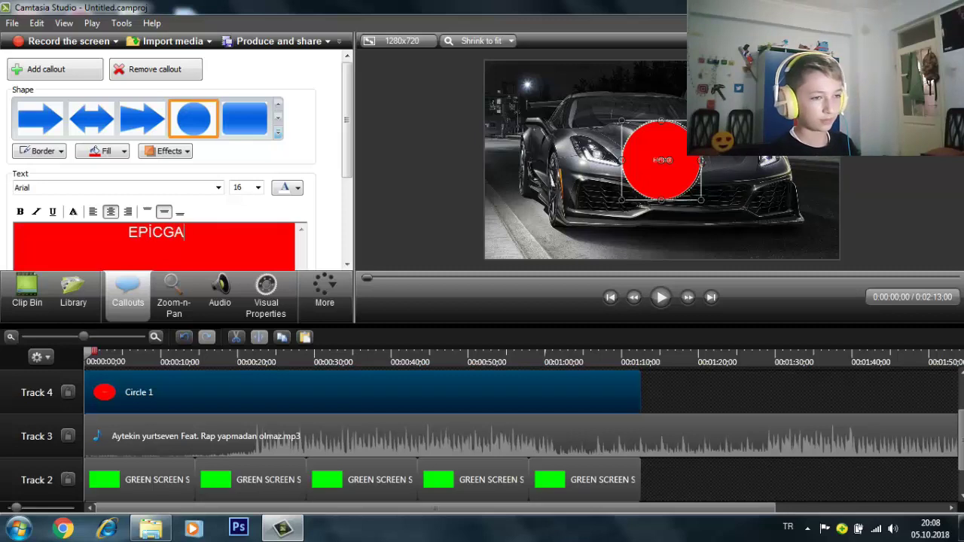
text(G)
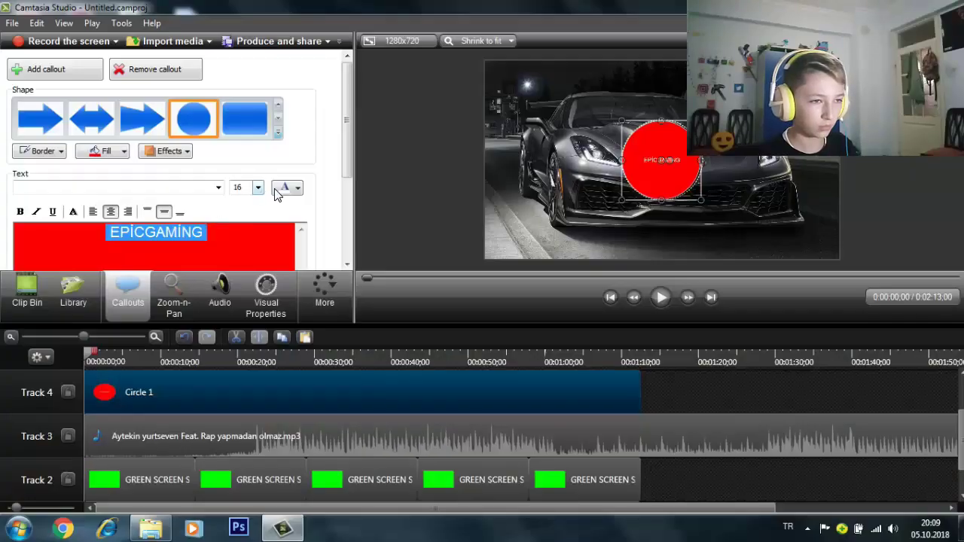
- Try font sizes 72, 48, 36 and 28 on the callout text and return it to 36
click(257, 187)
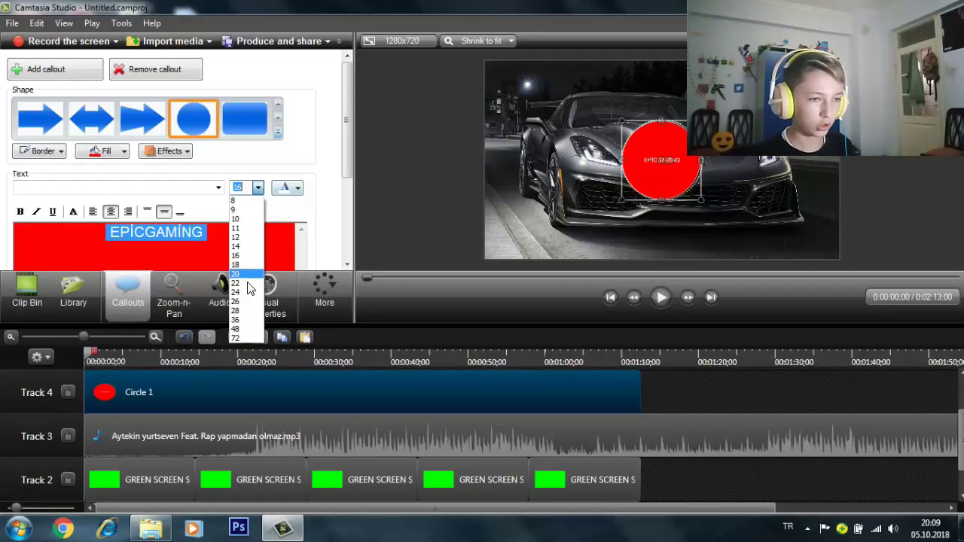
click(241, 339)
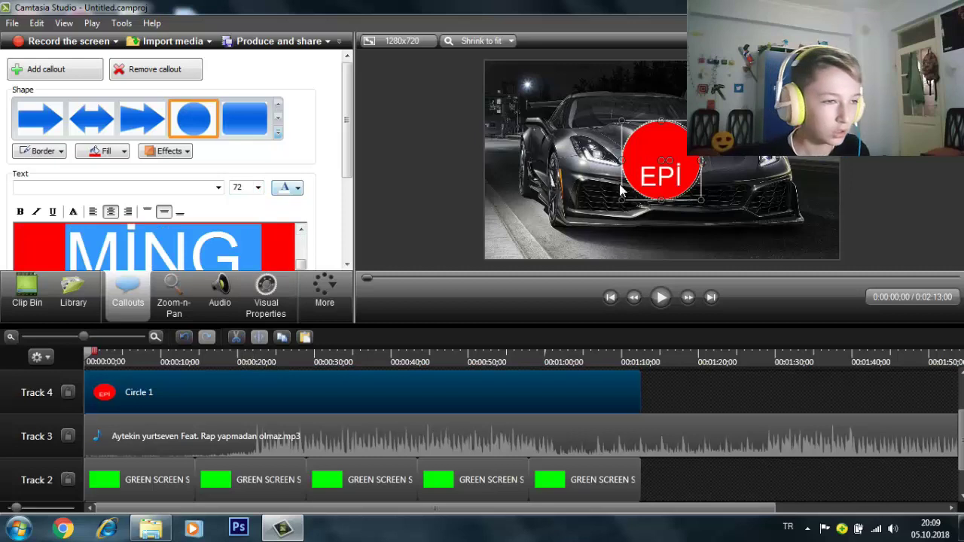
click(257, 187)
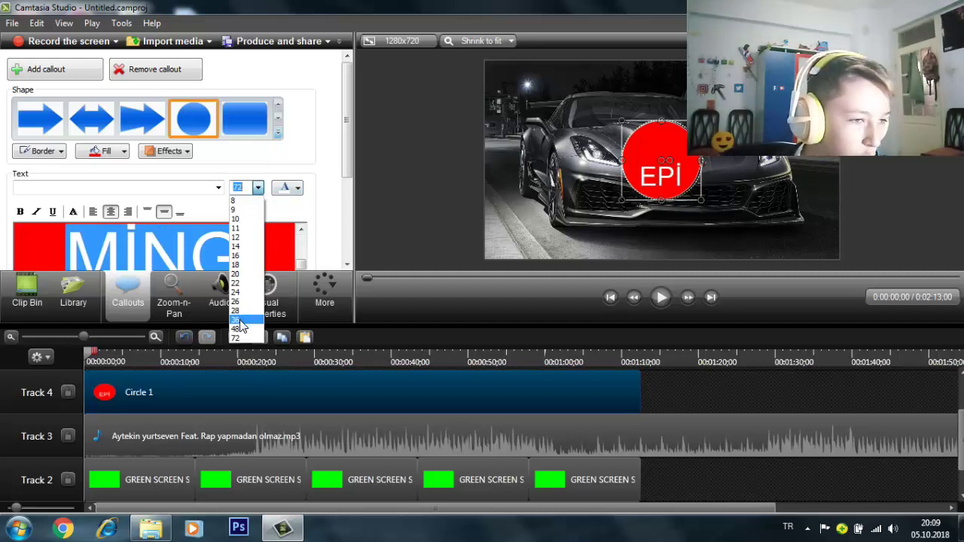
click(244, 331)
click(258, 188)
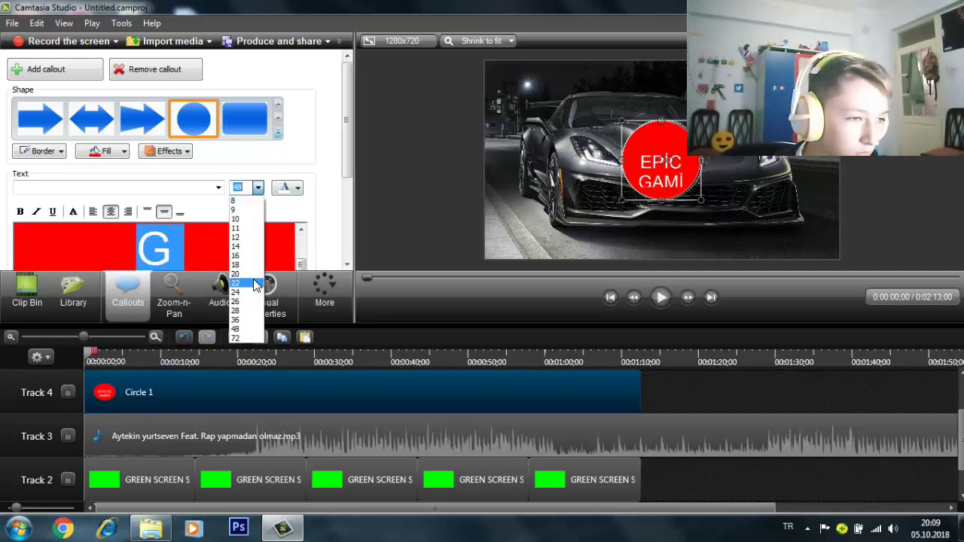
click(252, 320)
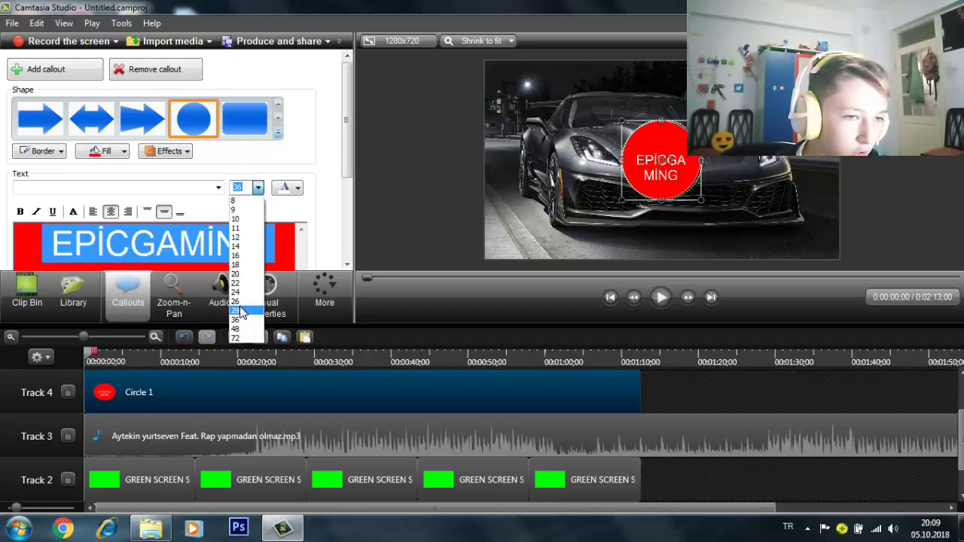
click(247, 308)
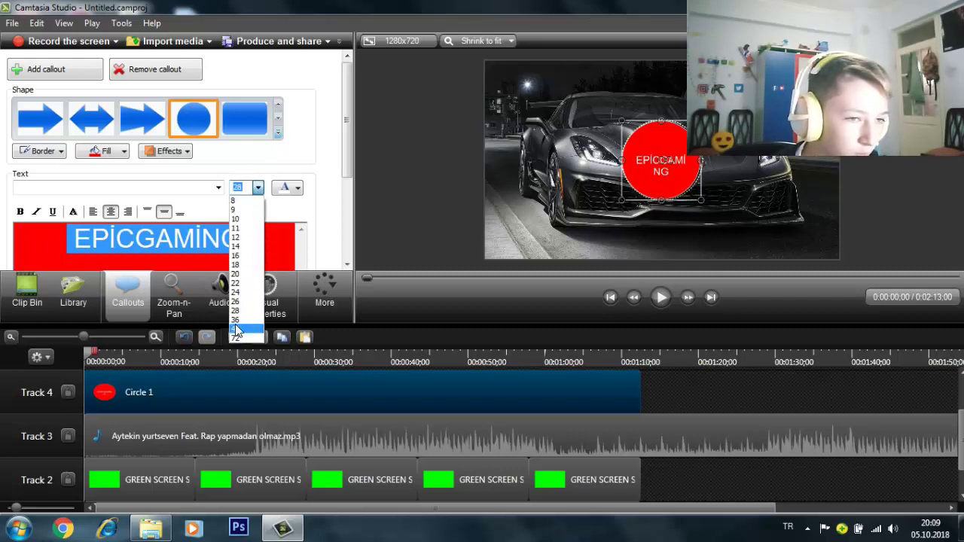
click(238, 318)
- Break the callout text into two lines, EPİC above GAMİNG
click(273, 241)
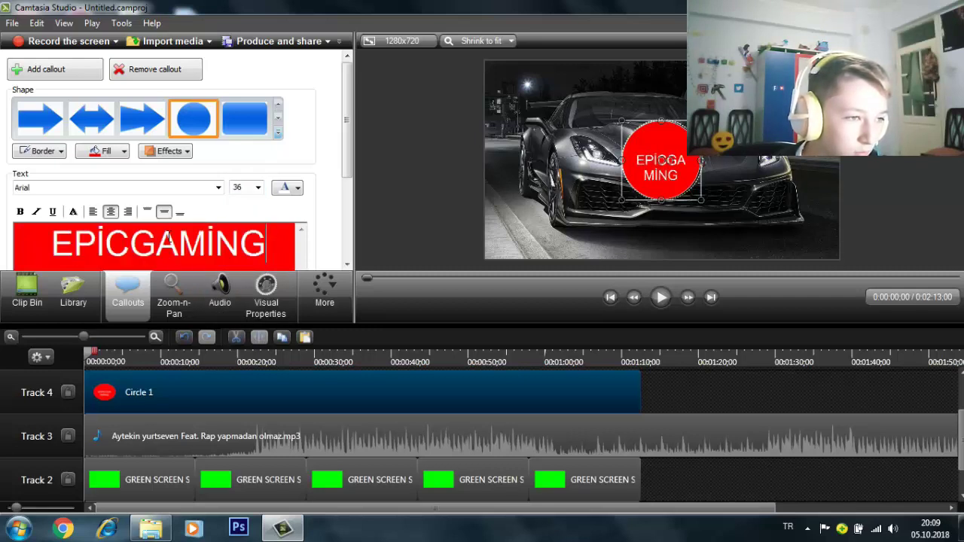
key(Return)
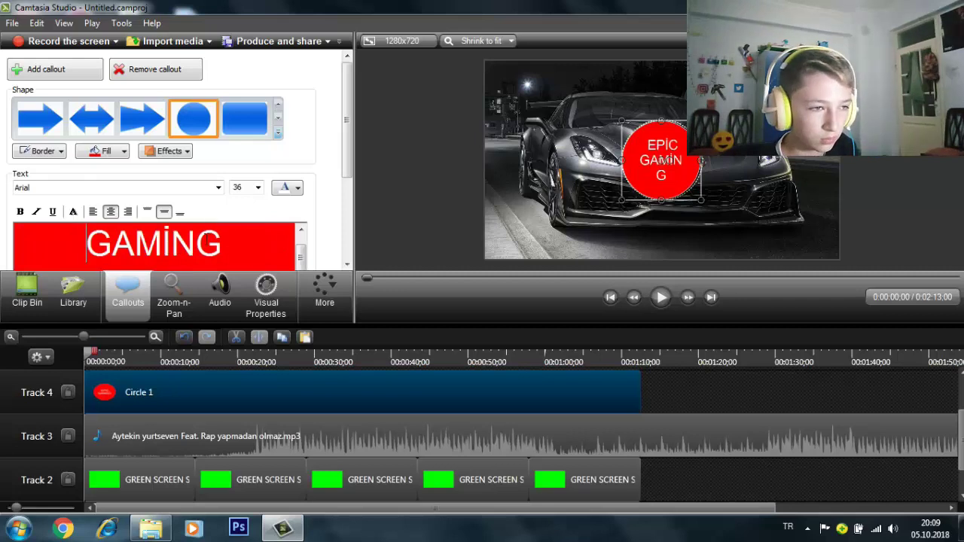
scroll(302, 249, up, 1)
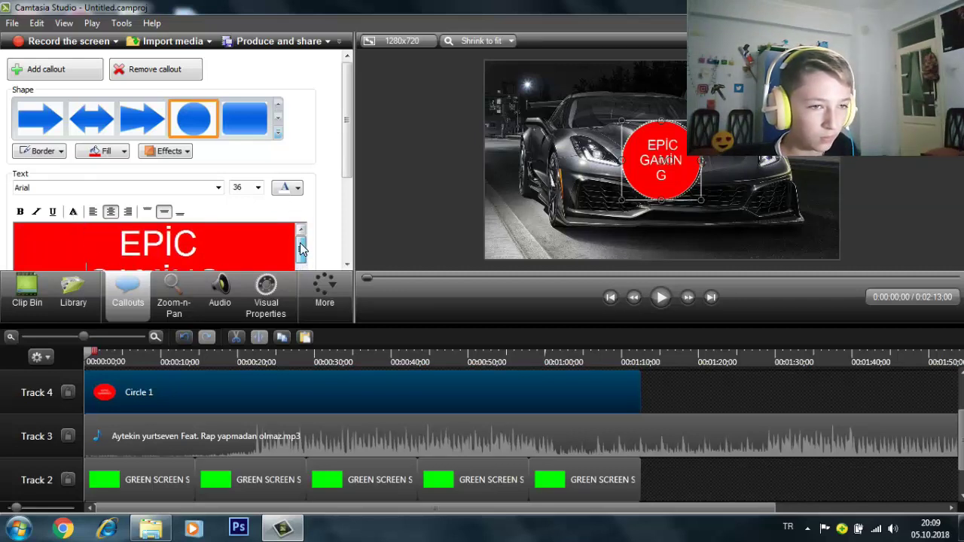
scroll(299, 238, down, 1)
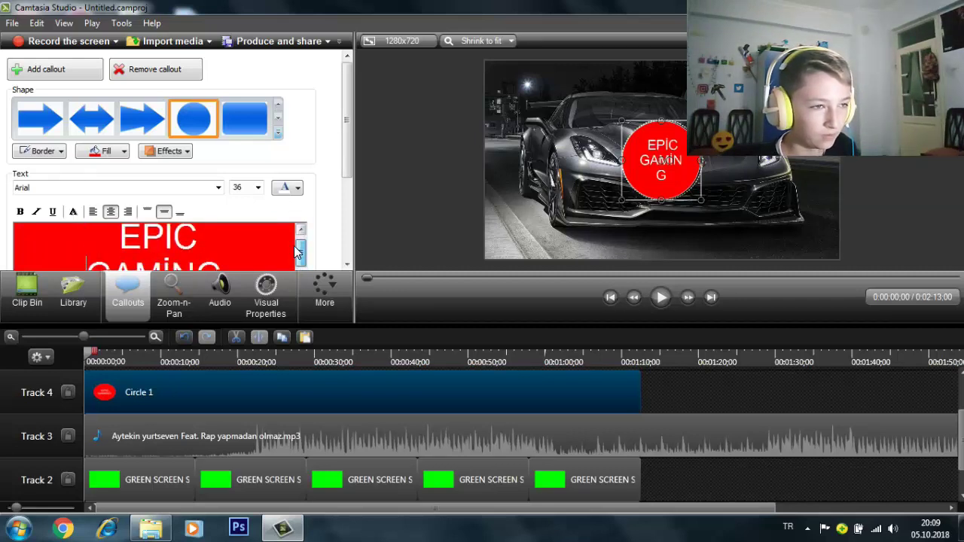
- Try font sizes 32 and 26 for the callout text without selecting it
click(258, 188)
click(244, 189)
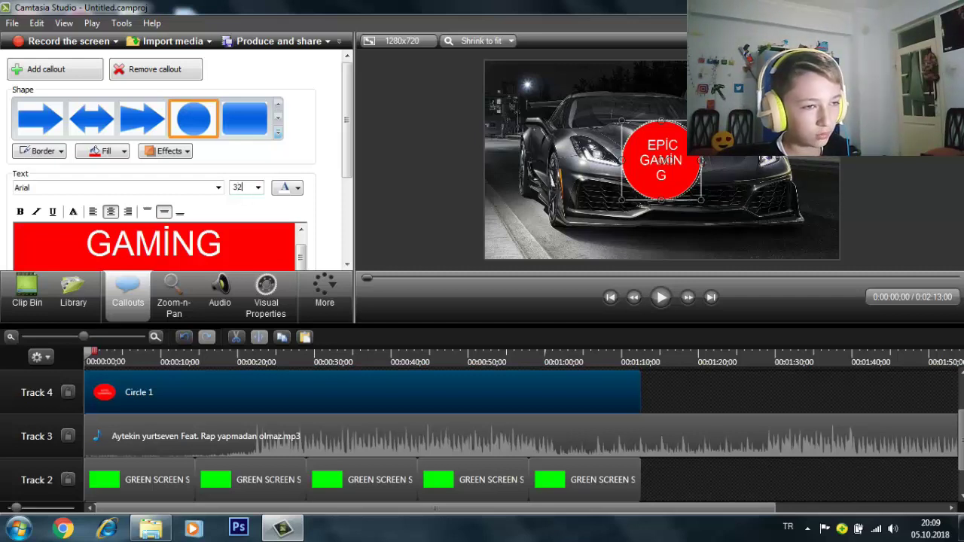
click(238, 233)
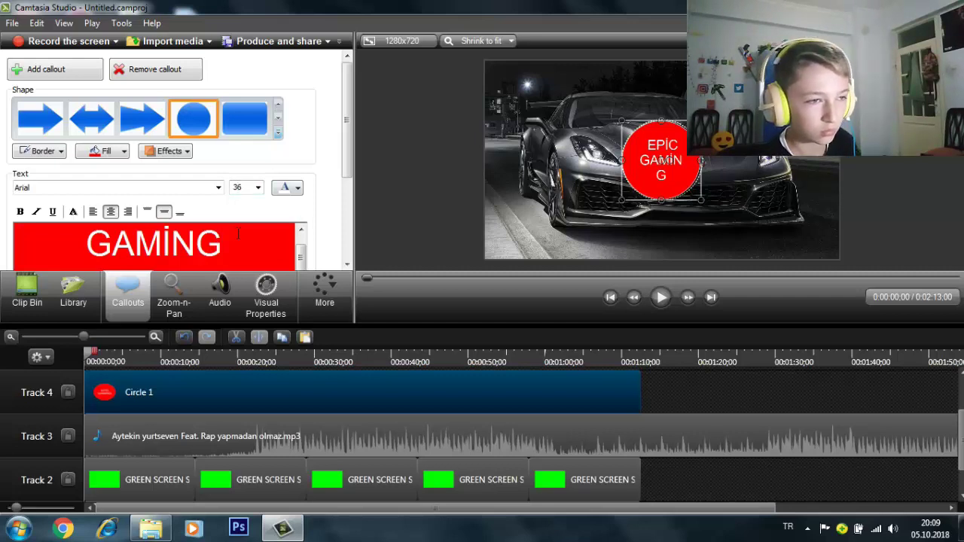
click(259, 188)
click(236, 301)
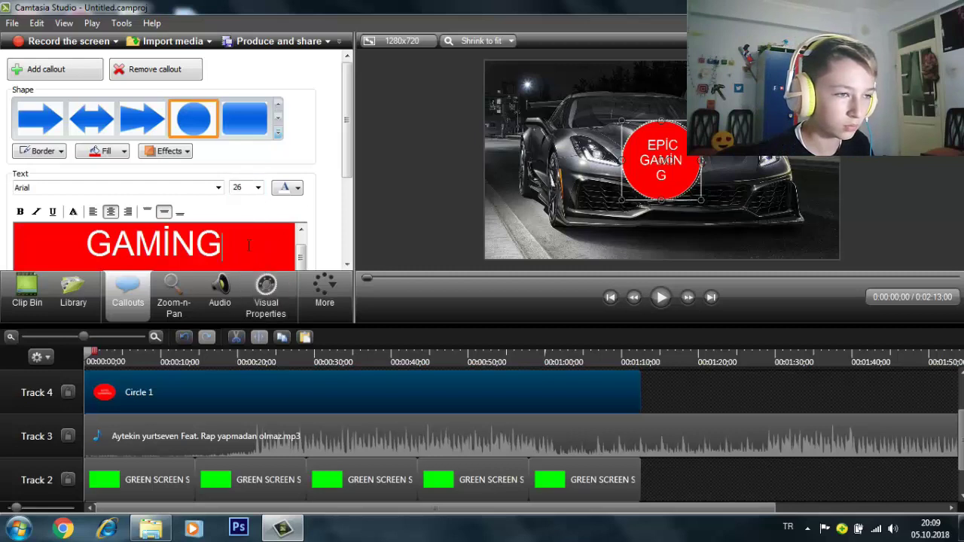
- Try setting the selected callout text to size 34 and undo the deletion of the text
key(ctrl+a)
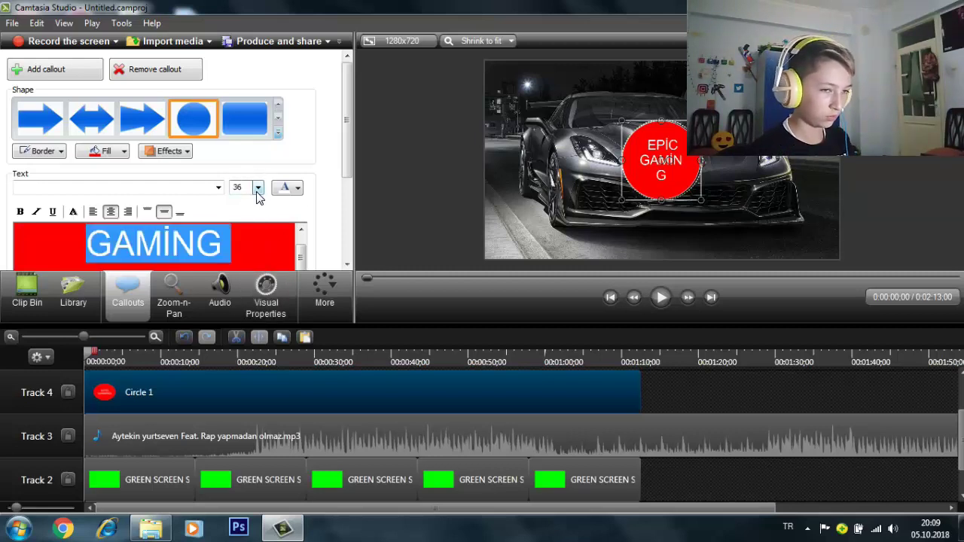
key(BackSpace)
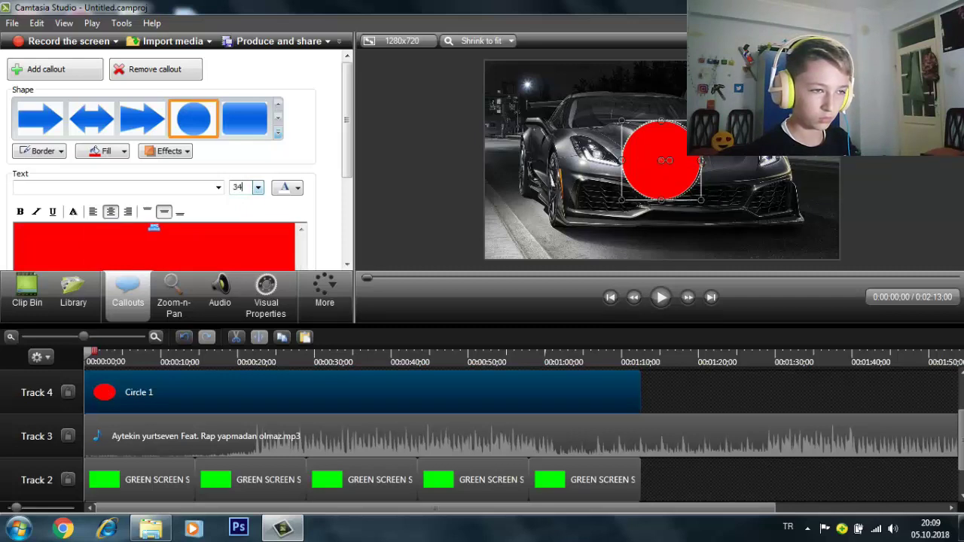
key(ctrl+z)
key(BackSpace)
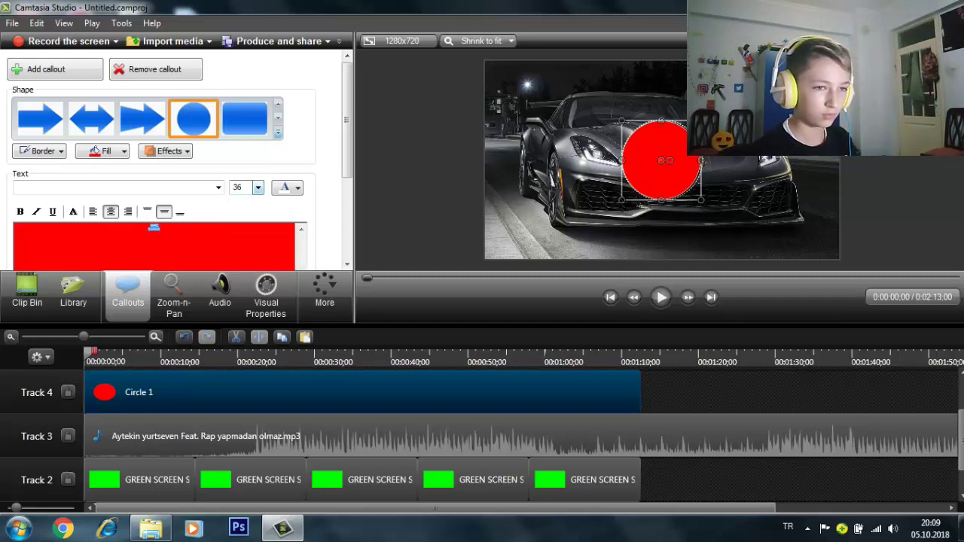
key(ctrl+z)
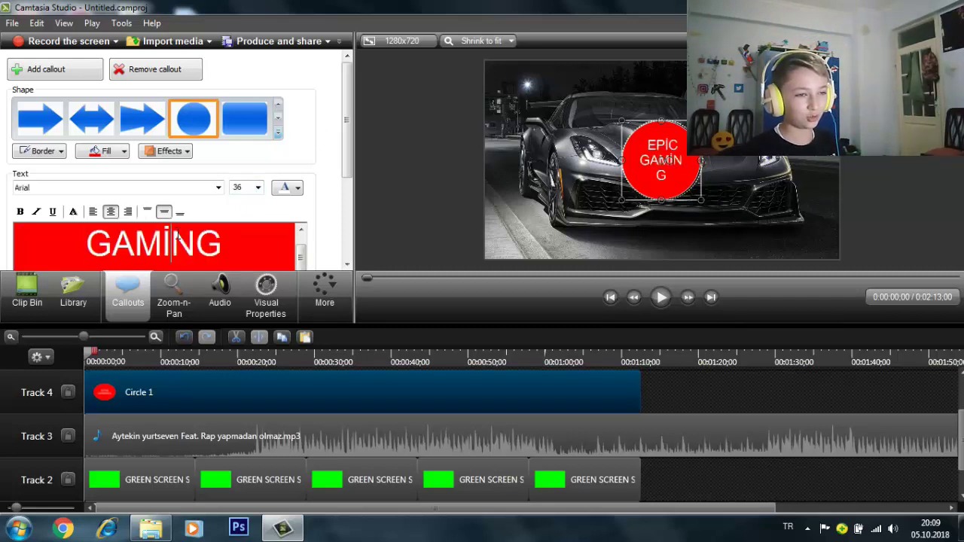
- Try font size 28 with only the text cursor placed in the word GAMİNG
click(257, 187)
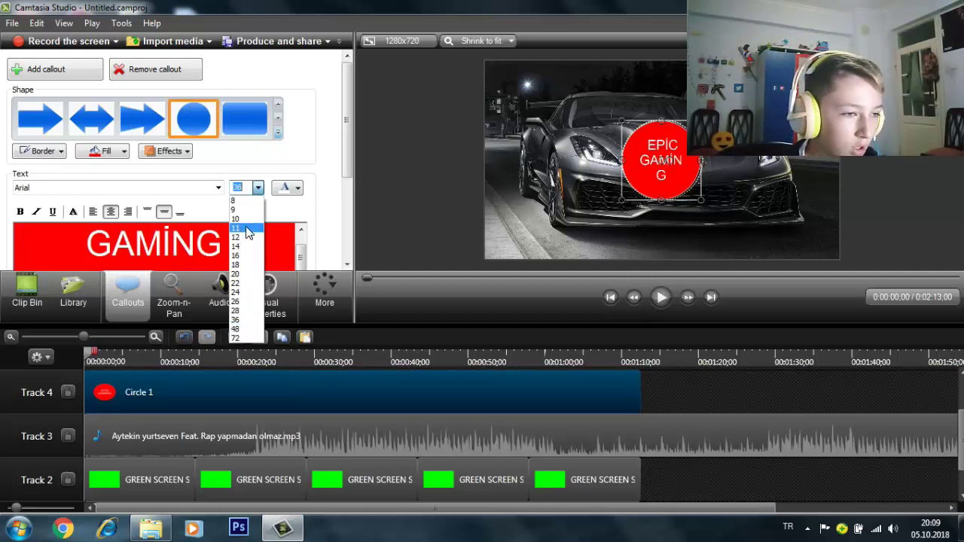
click(250, 321)
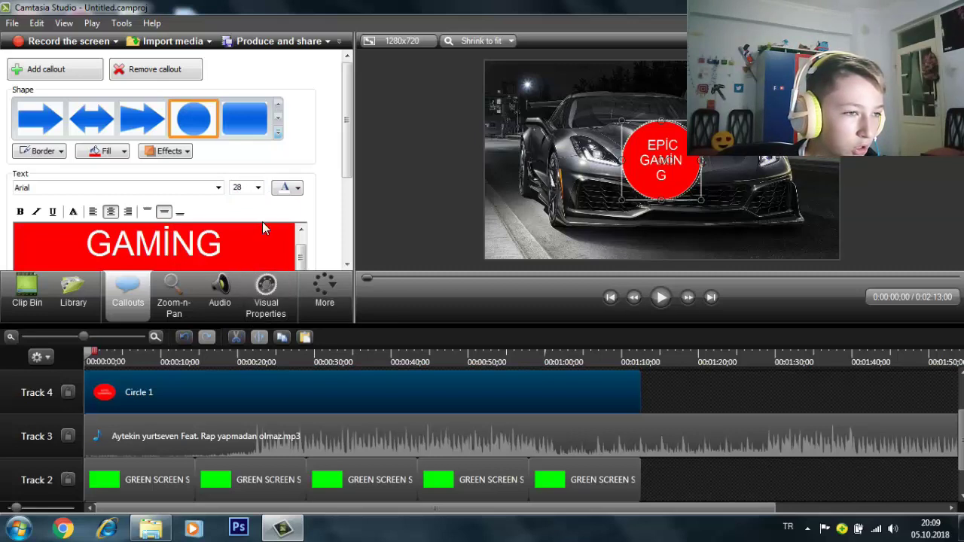
click(257, 189)
click(257, 189)
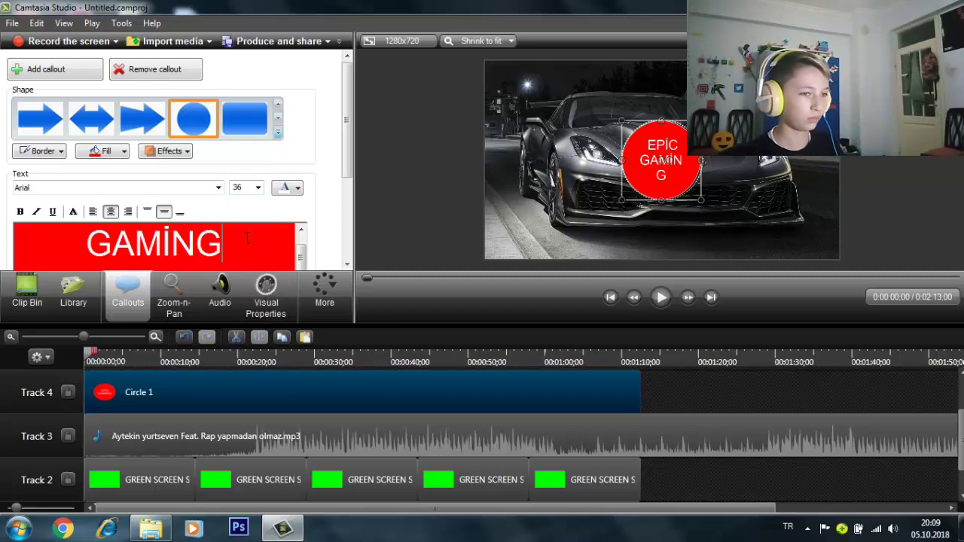
- Set both selected lines of the callout text to size 26 and play the start of the video
drag(89, 244, 243, 224)
click(258, 190)
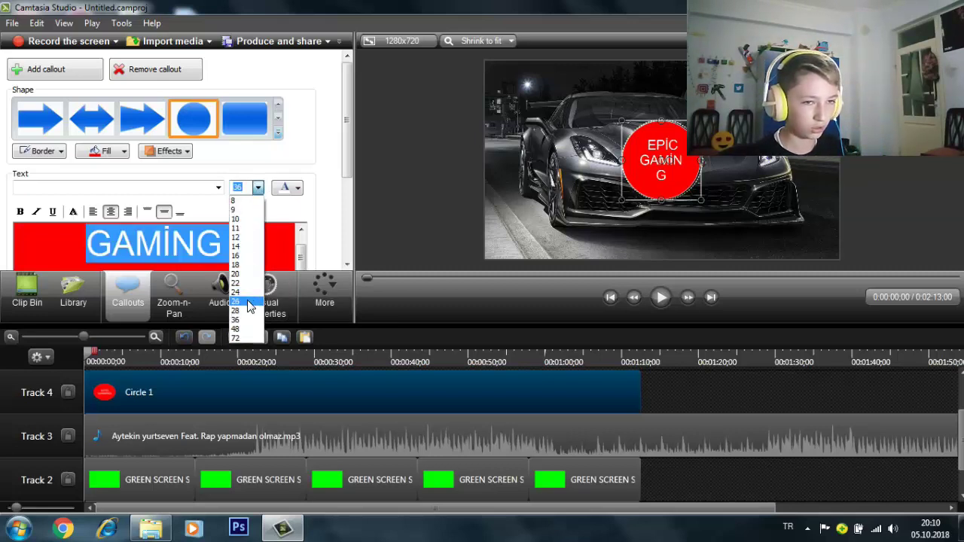
click(254, 290)
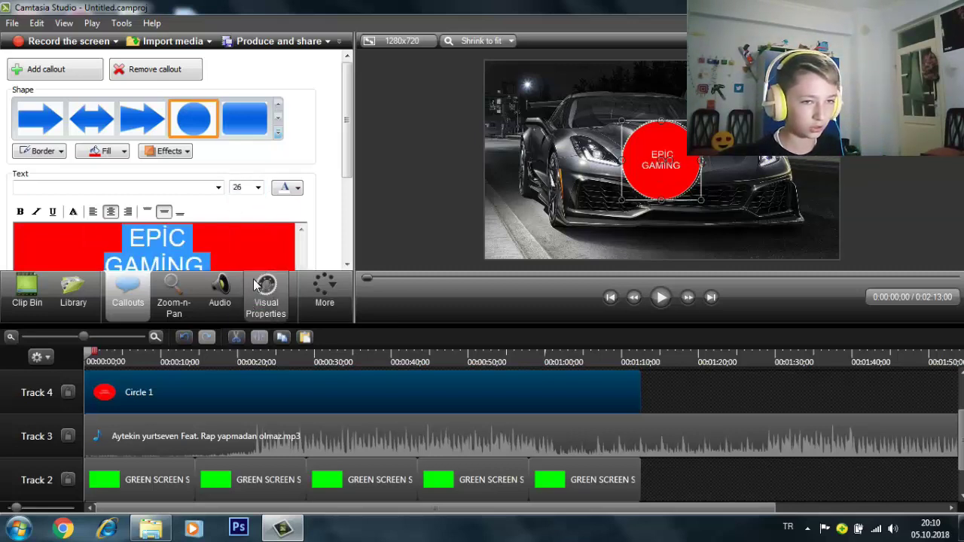
click(657, 298)
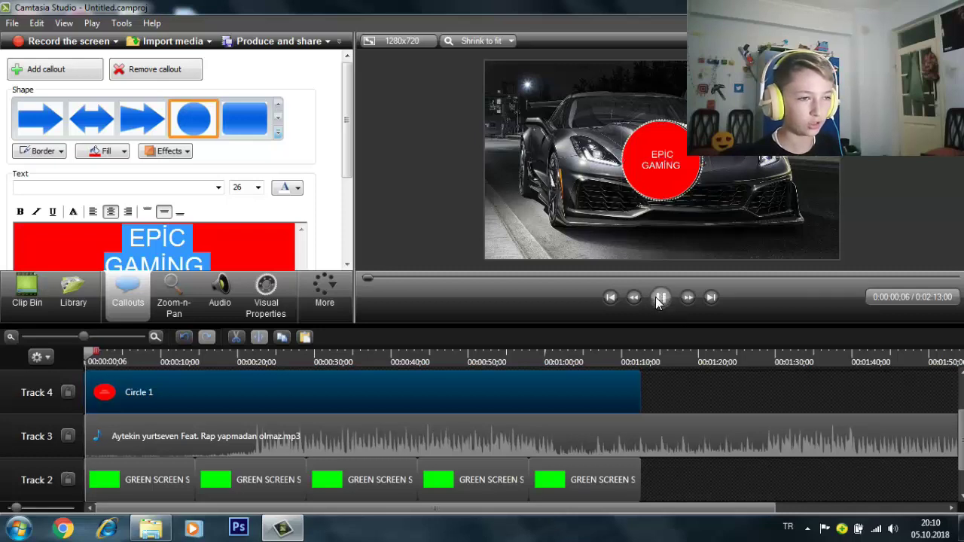
- Try the Showcard Gothic font on both lines of the callout text
click(217, 187)
drag(215, 212, 224, 324)
click(171, 260)
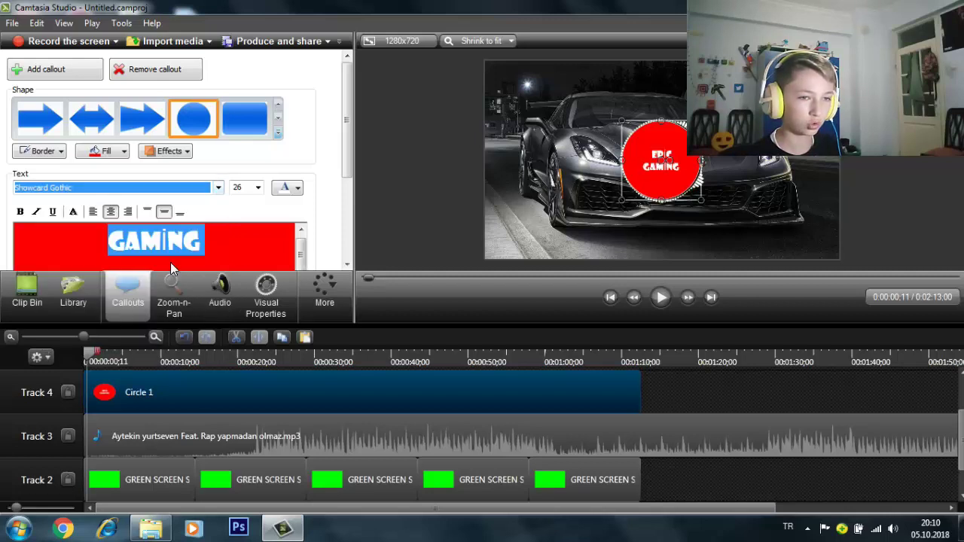
click(181, 240)
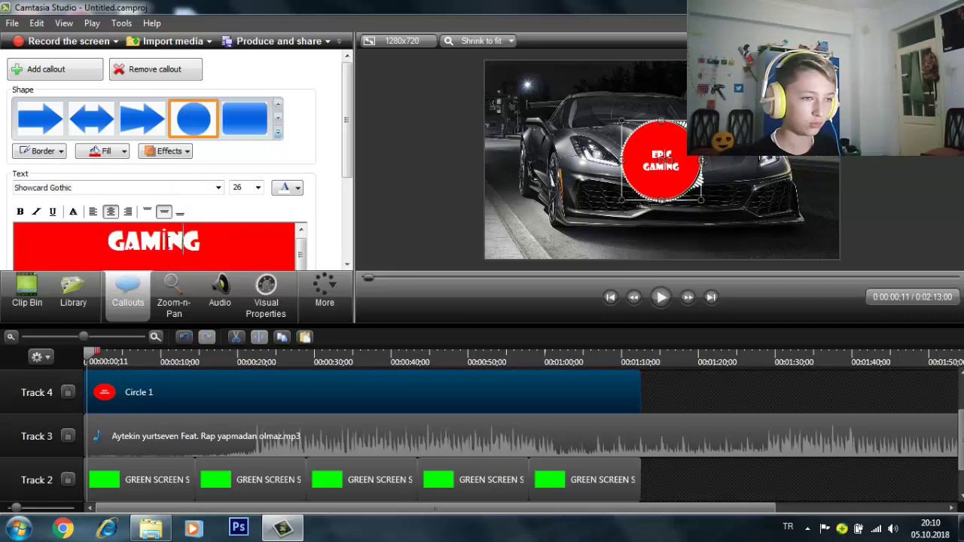
- Change the font of the whole EPİC GAMİNG callout text to Algerian
key(ctrl+a)
click(219, 187)
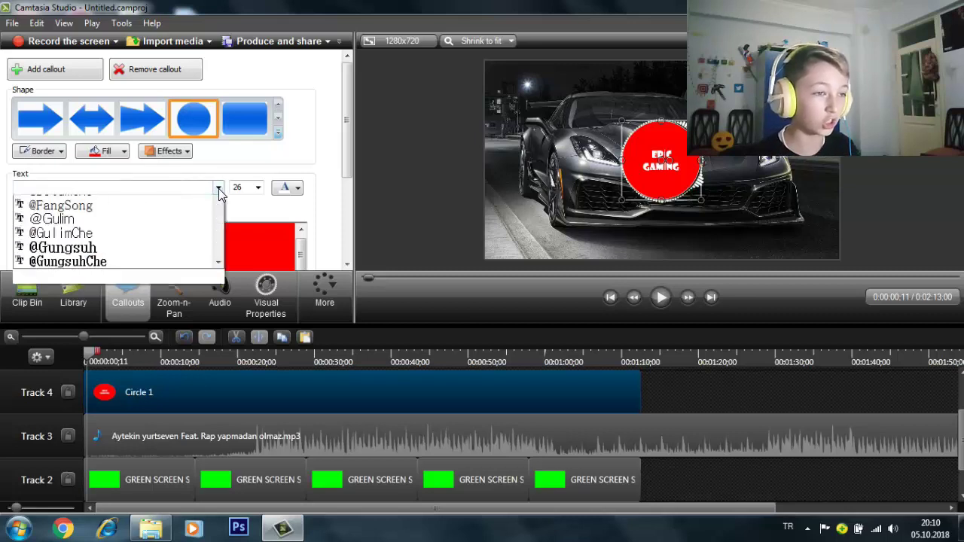
scroll(218, 224, down, 1)
mouse_move(219, 222)
mouse_down()
mouse_move(217, 235)
mouse_move(216, 224)
mouse_up()
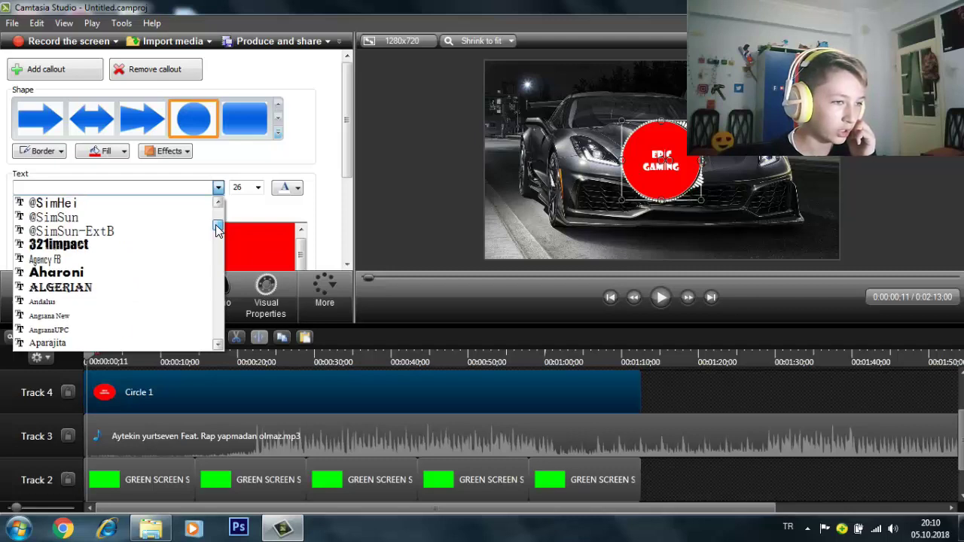
click(103, 289)
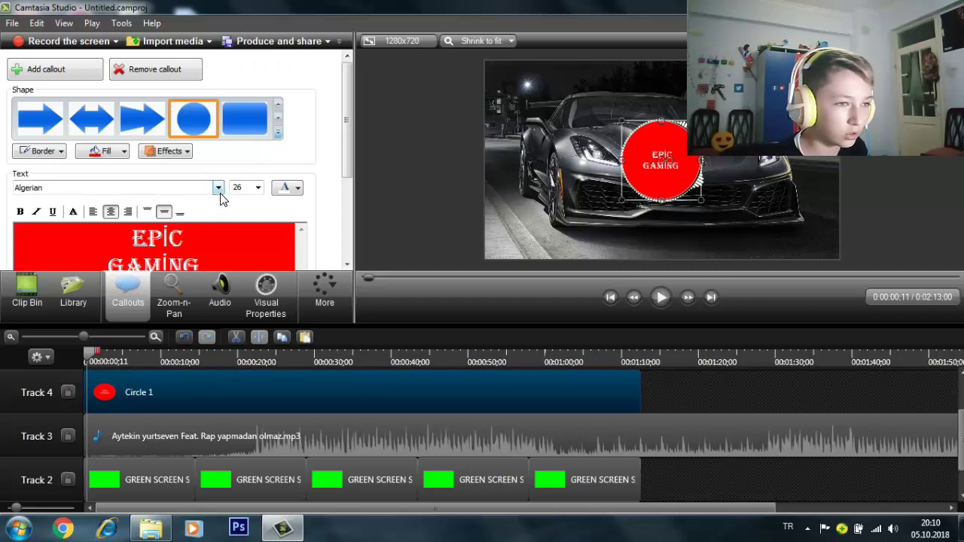
- Enlarge the whole Algerian callout text, trying size 28 and choosing 36
key(ctrl+a)
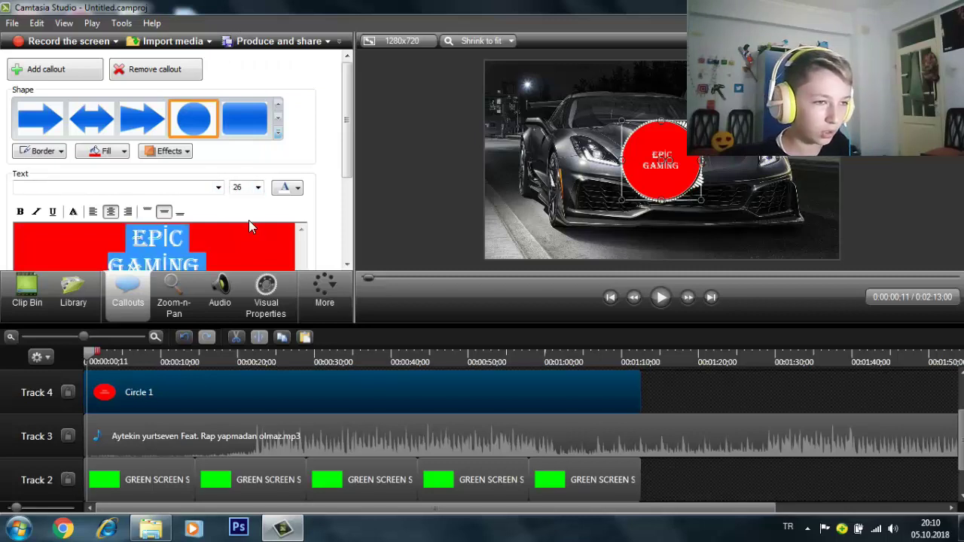
click(256, 188)
click(242, 316)
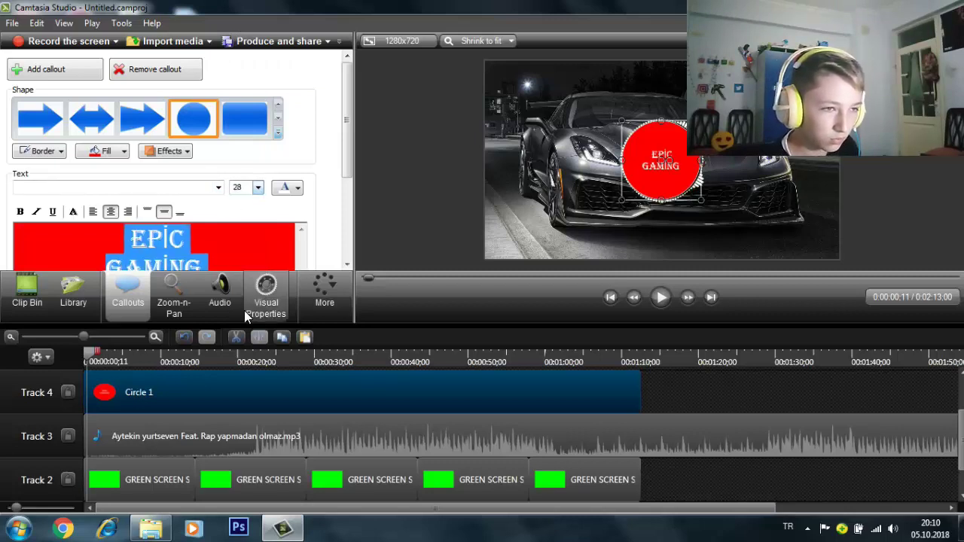
click(257, 188)
click(253, 318)
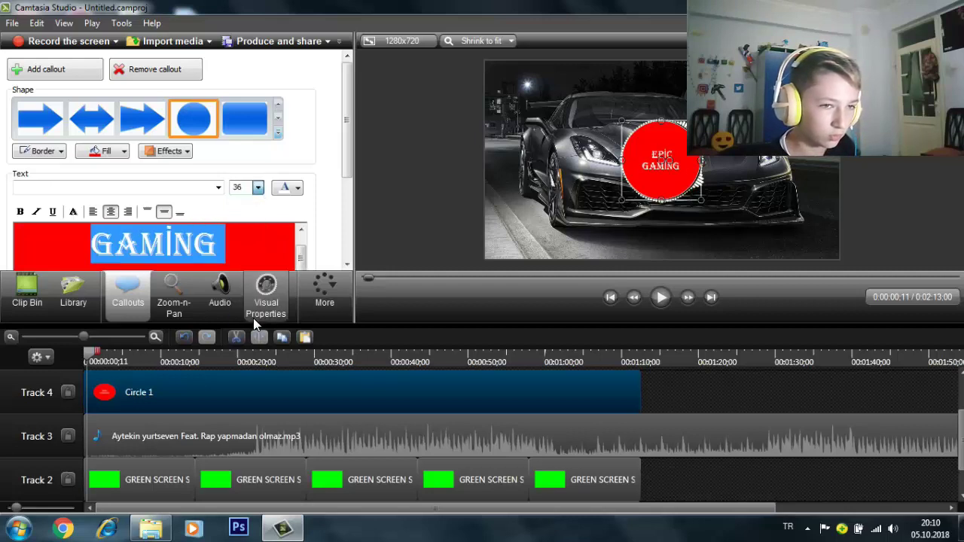
- Try size 48 on the EPİC GAMİNG callout text and return it to size 36
click(258, 188)
click(241, 339)
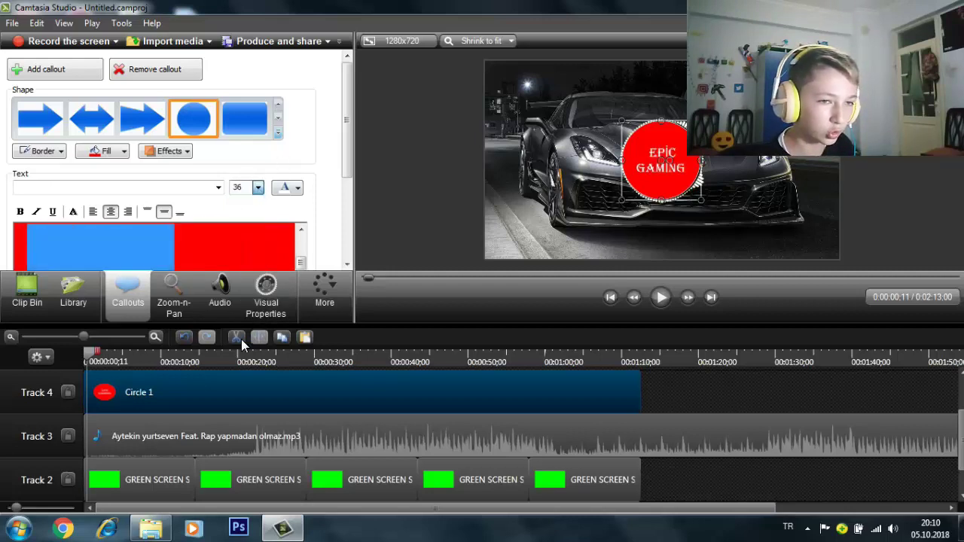
click(258, 188)
click(250, 331)
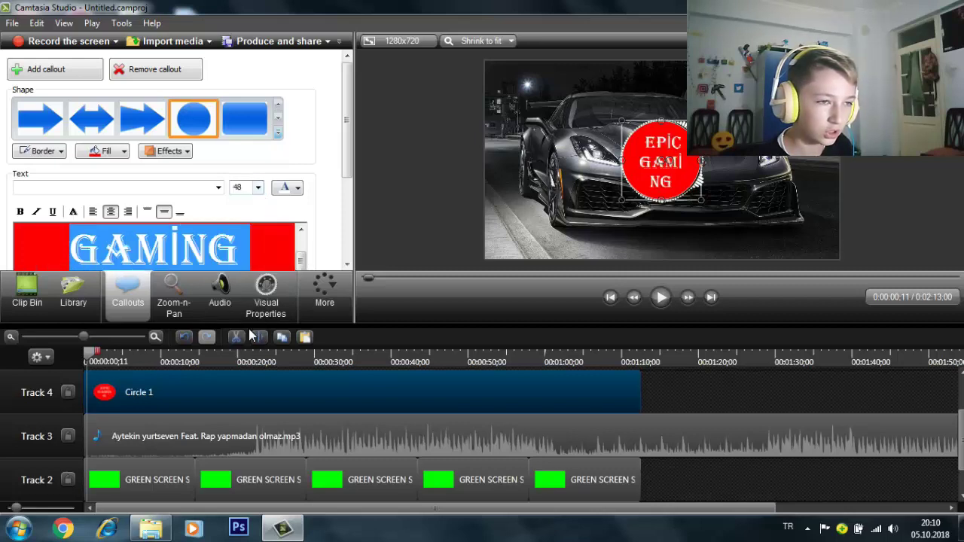
click(254, 188)
click(253, 318)
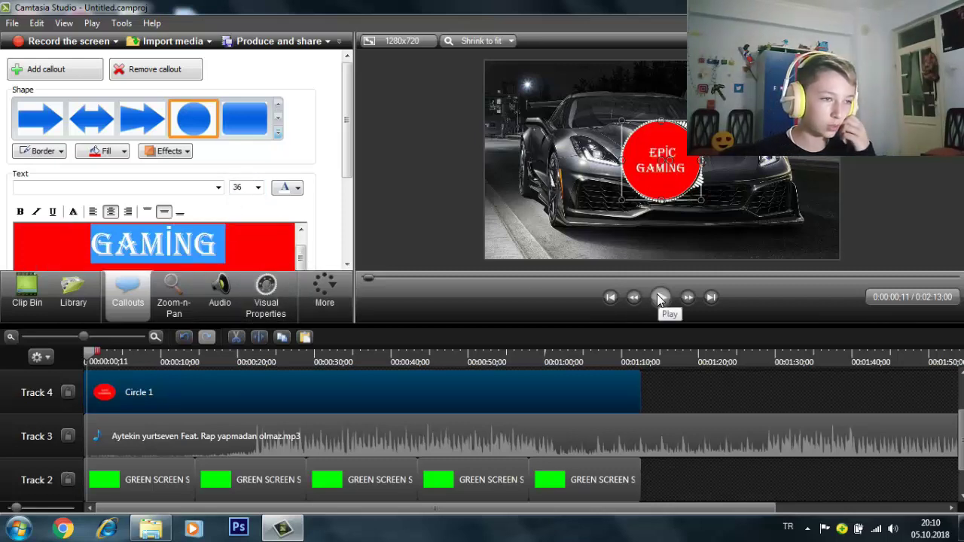
click(243, 249)
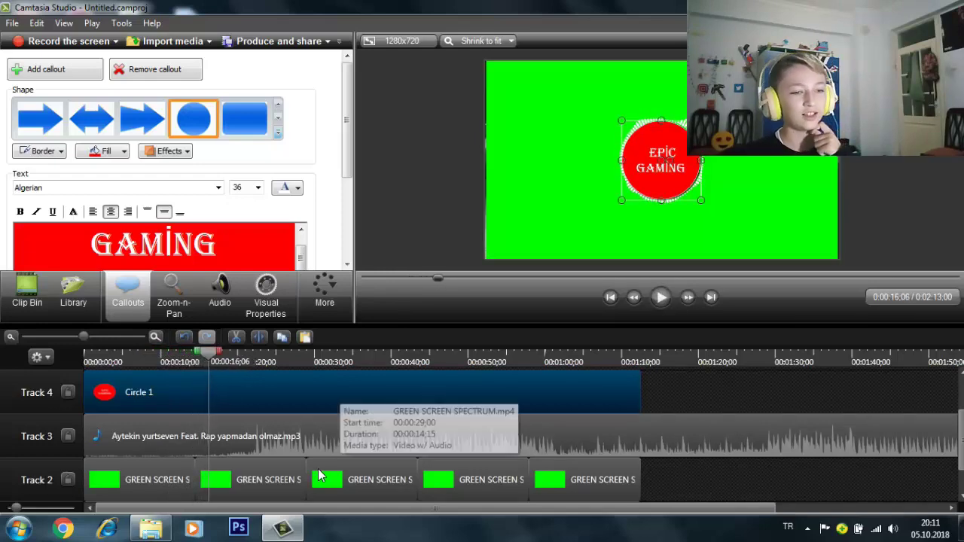
- Copy the visual properties of the first spectrum clip on Track 2 and paste them onto the second clip
scroll(961, 427, up, 2)
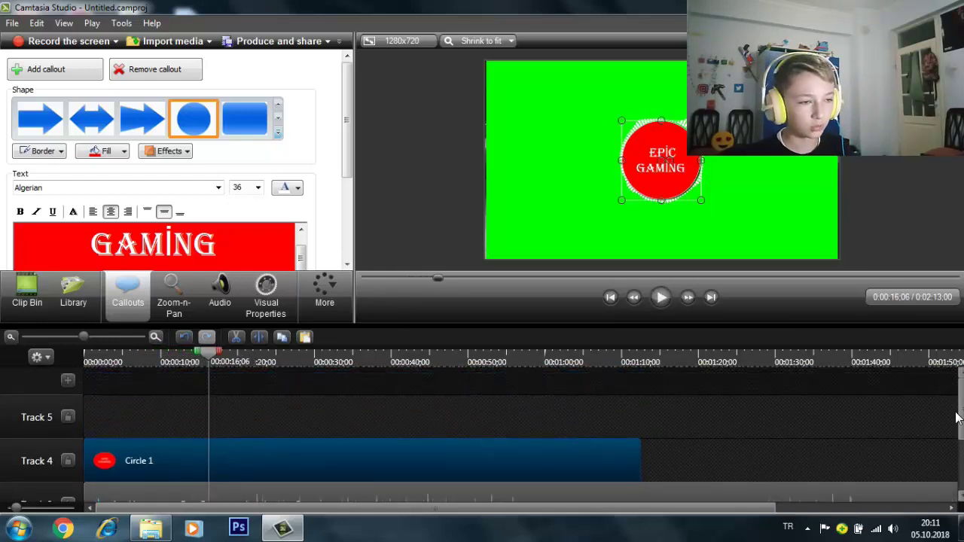
scroll(961, 427, down, 4)
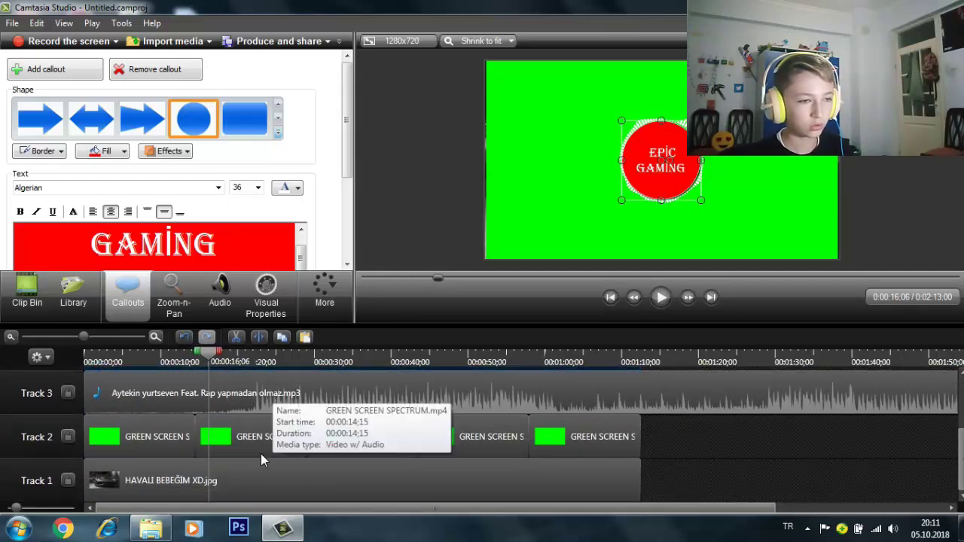
click(245, 436)
right_click(162, 434)
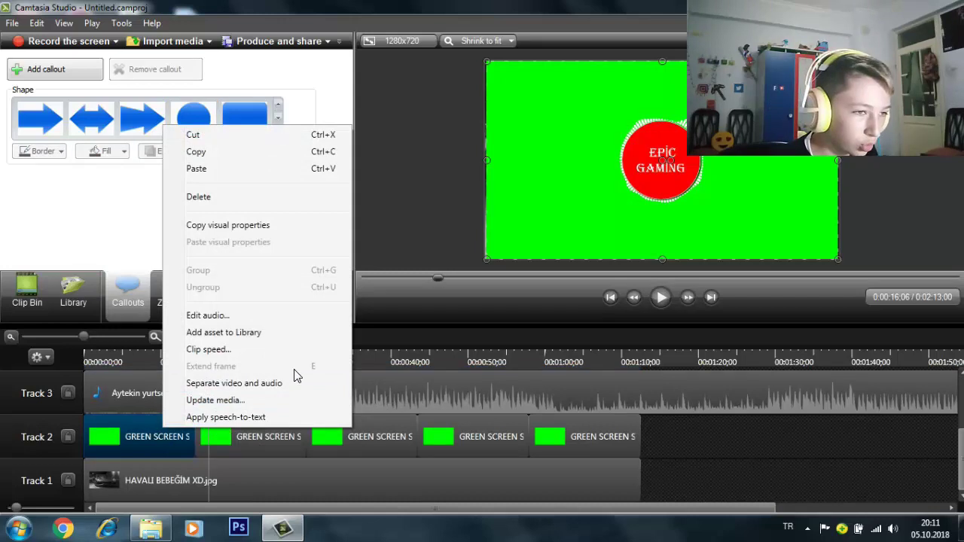
click(215, 227)
click(231, 439)
right_click(231, 439)
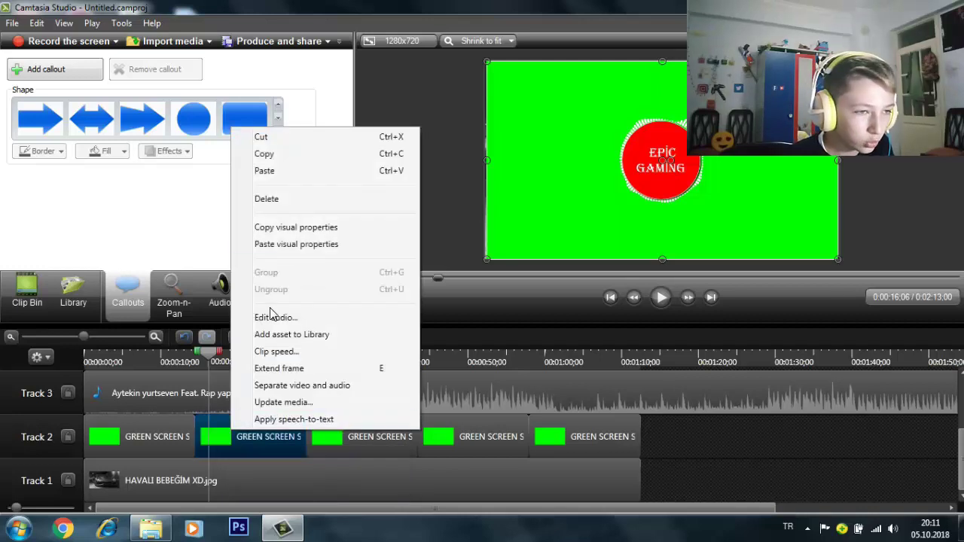
click(300, 244)
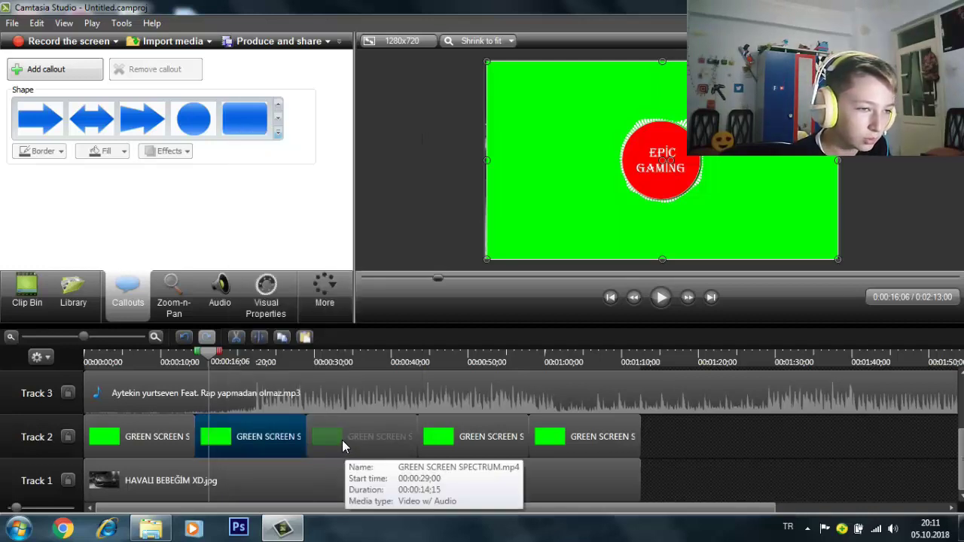
- Paste the copied visual properties onto the third, fourth and fifth spectrum clips on Track 2
right_click(343, 441)
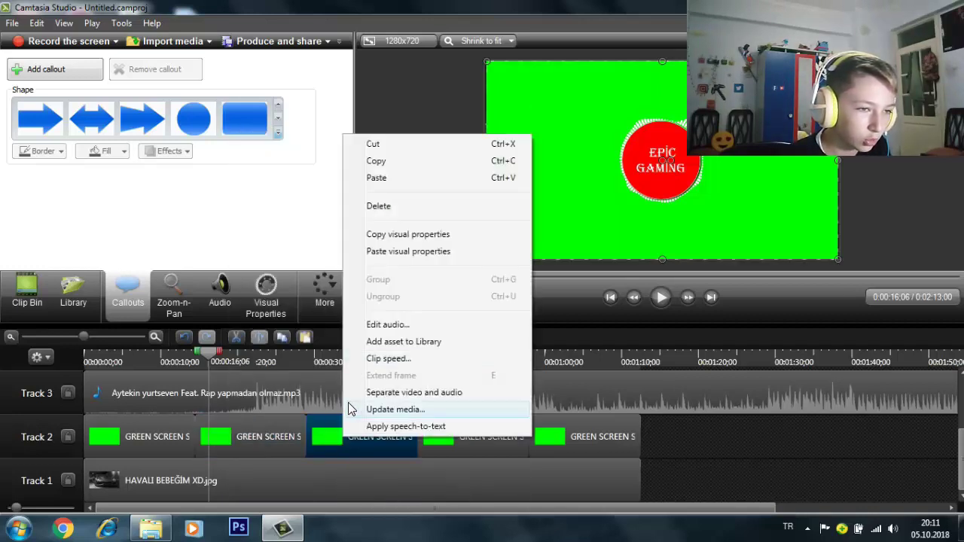
click(391, 252)
right_click(444, 437)
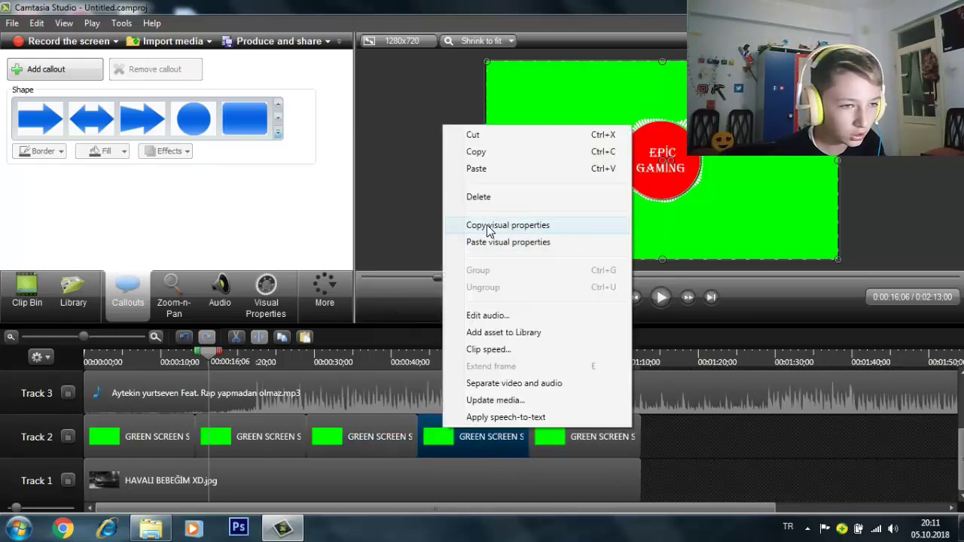
click(502, 245)
right_click(550, 437)
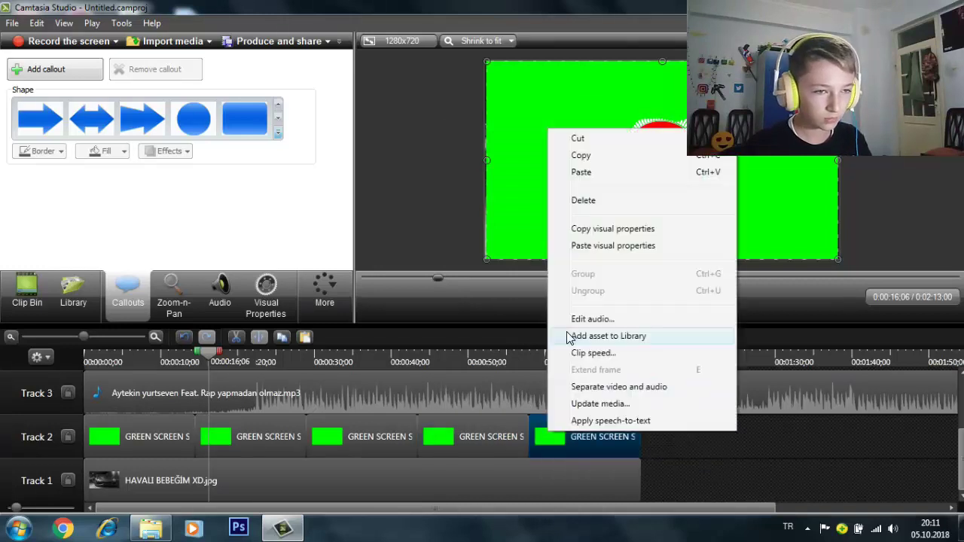
click(602, 247)
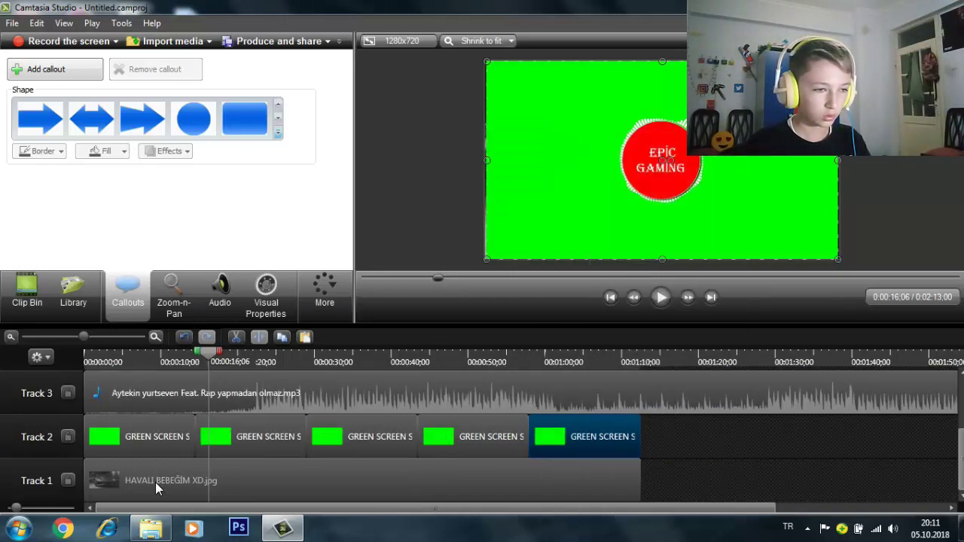
- Preview the second spectrum clip from about 23 seconds and inspect its visual properties
click(267, 359)
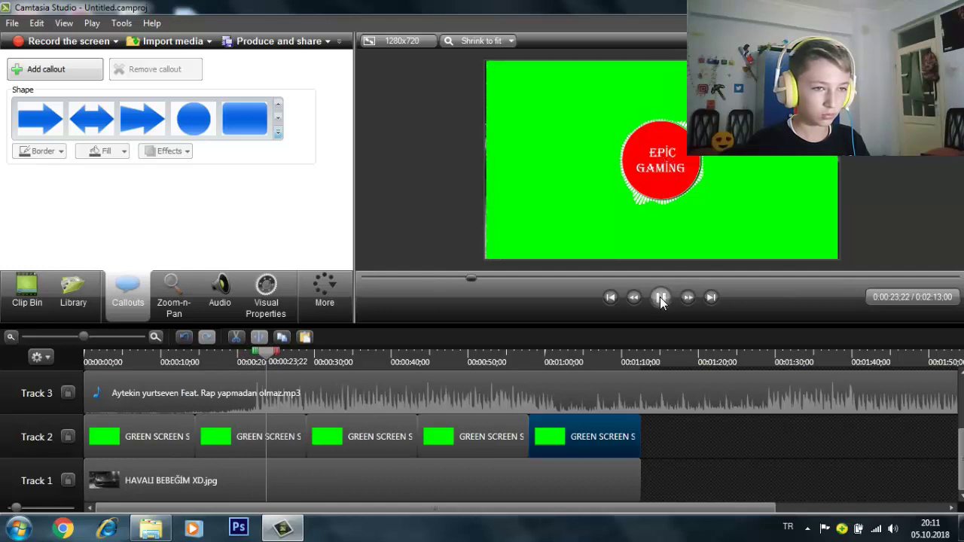
click(179, 362)
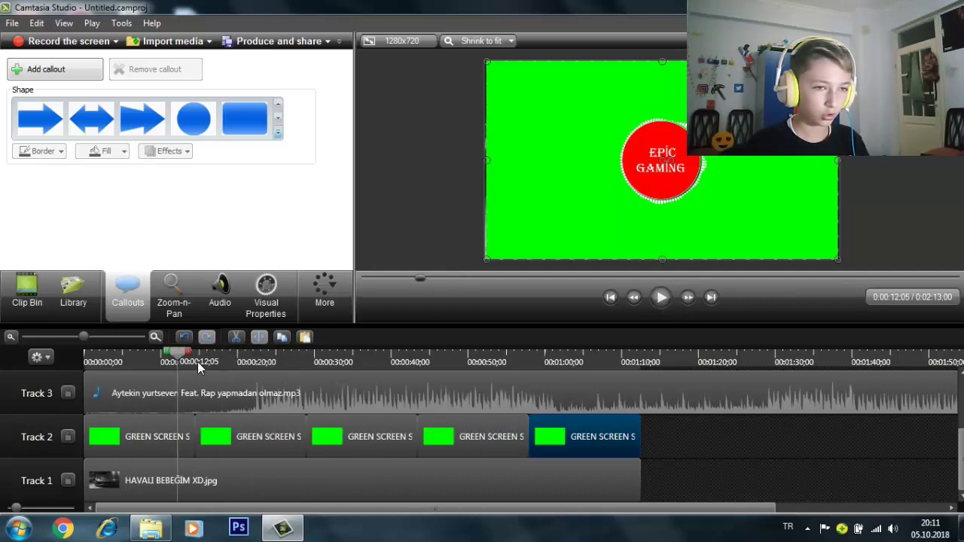
click(255, 431)
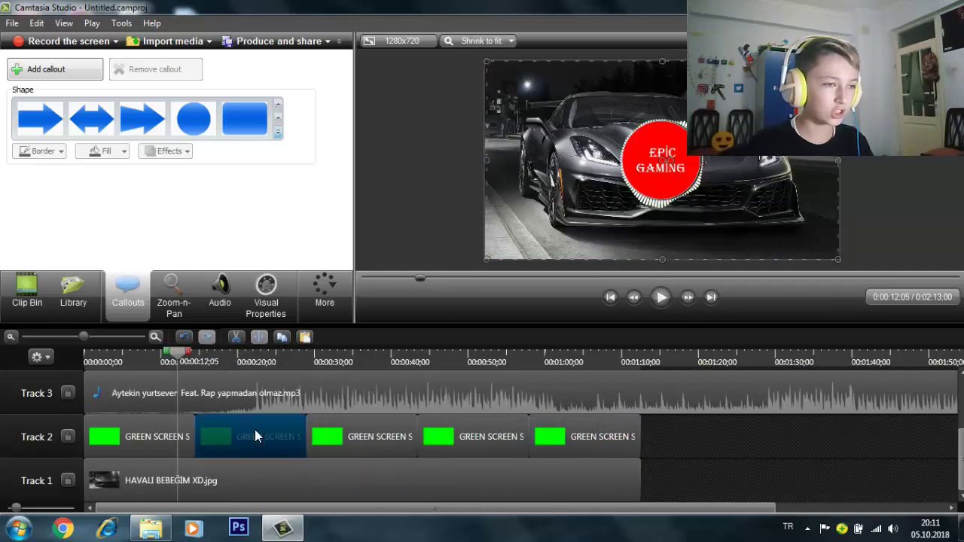
click(266, 297)
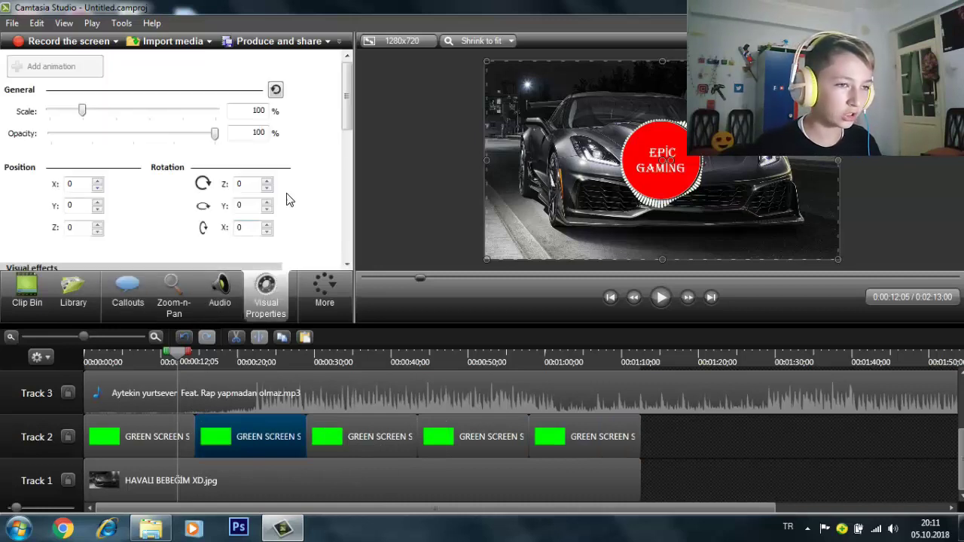
- Delete the second to fifth spectrum clips from Track 2 and copy the remaining first clip
drag(671, 441, 259, 447)
key(Delete)
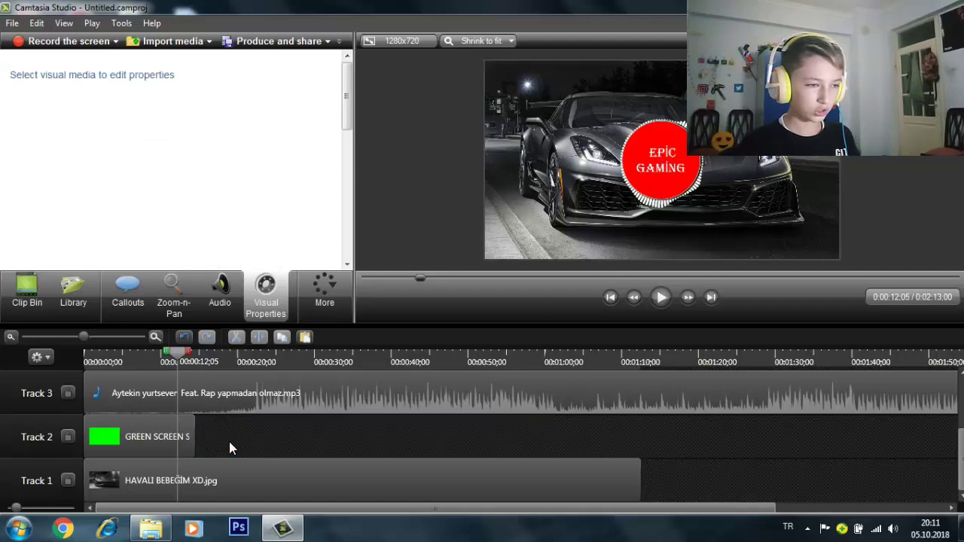
right_click(146, 432)
click(236, 170)
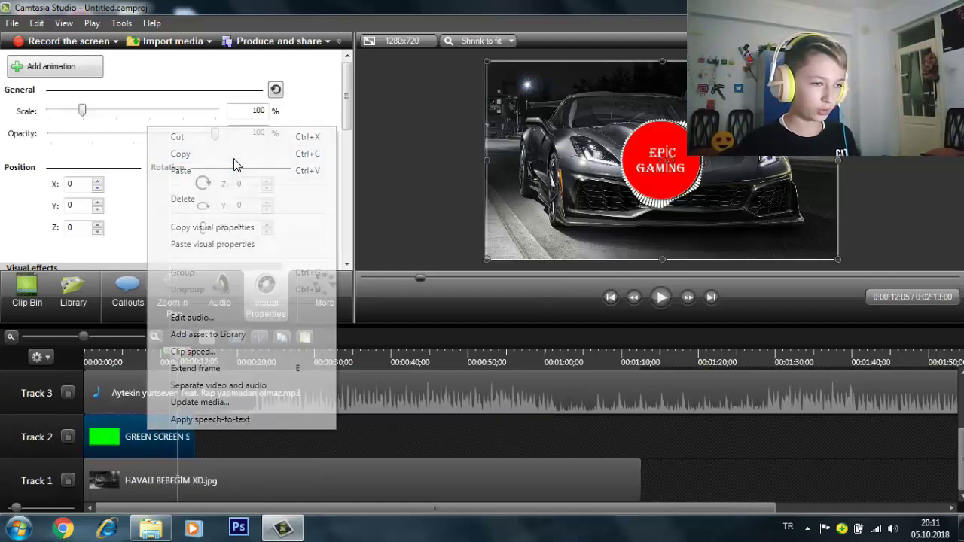
- Paste the copied spectrum clip and place it directly after the first clip on Track 2
click(229, 437)
right_click(229, 434)
click(312, 253)
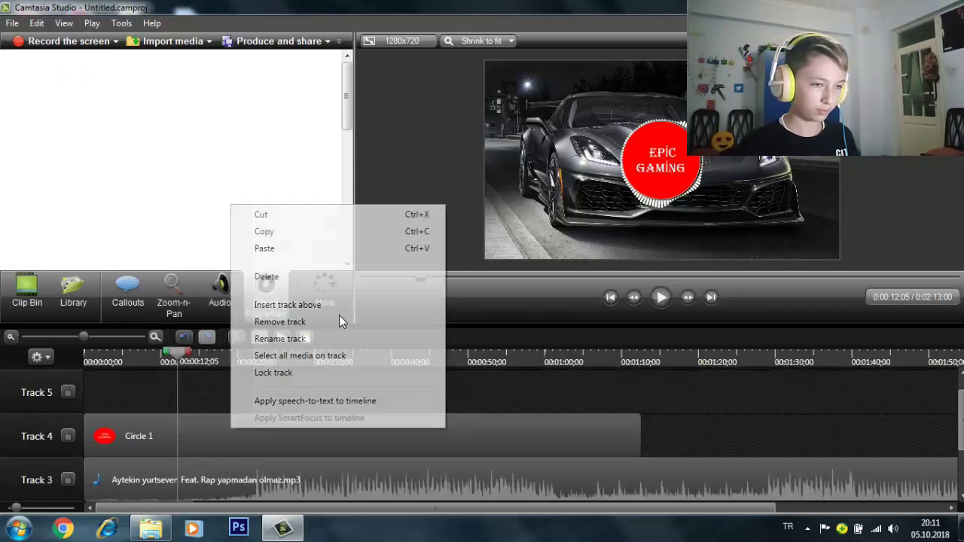
drag(317, 391, 254, 435)
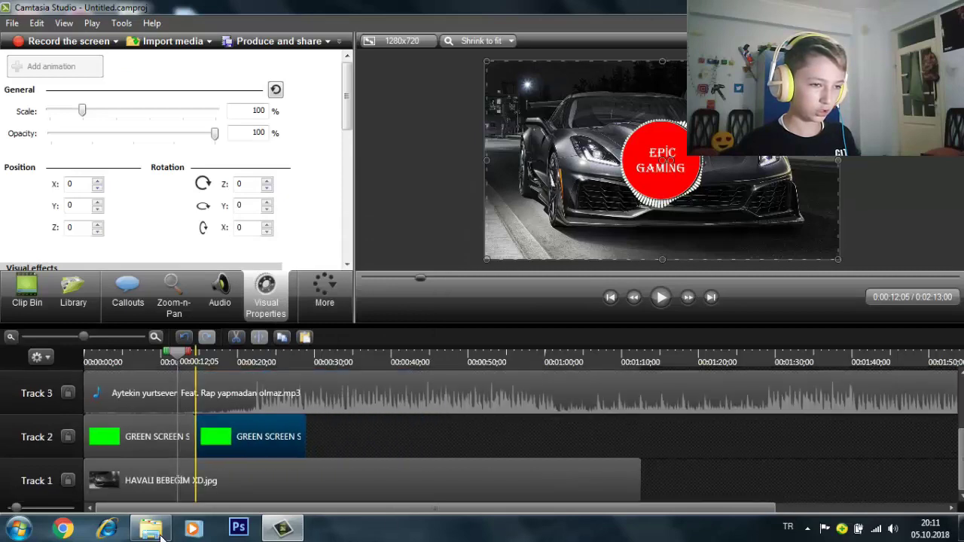
- Paste two more copies of the spectrum clip and line them up as the third and fourth clips on Track 2
click(368, 438)
key(ctrl+z)
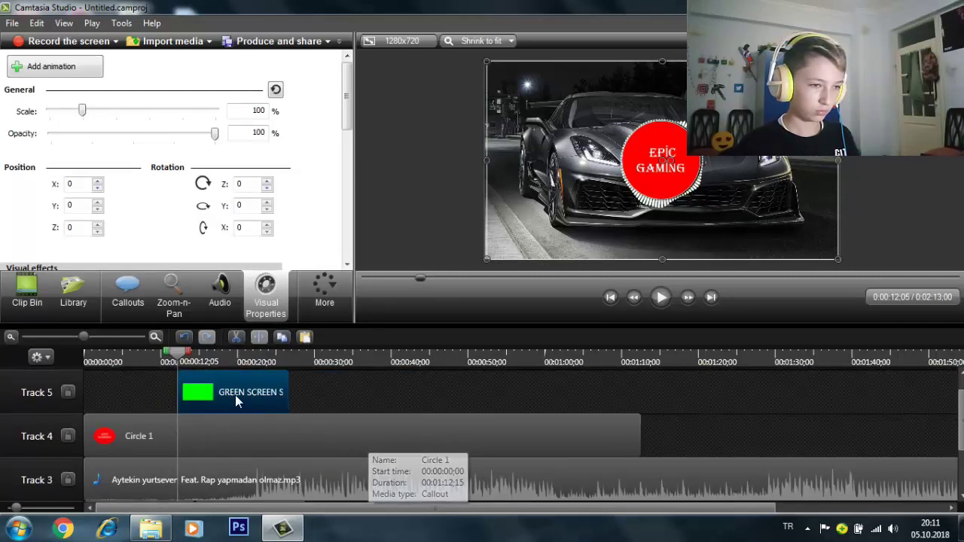
key(ctrl+v)
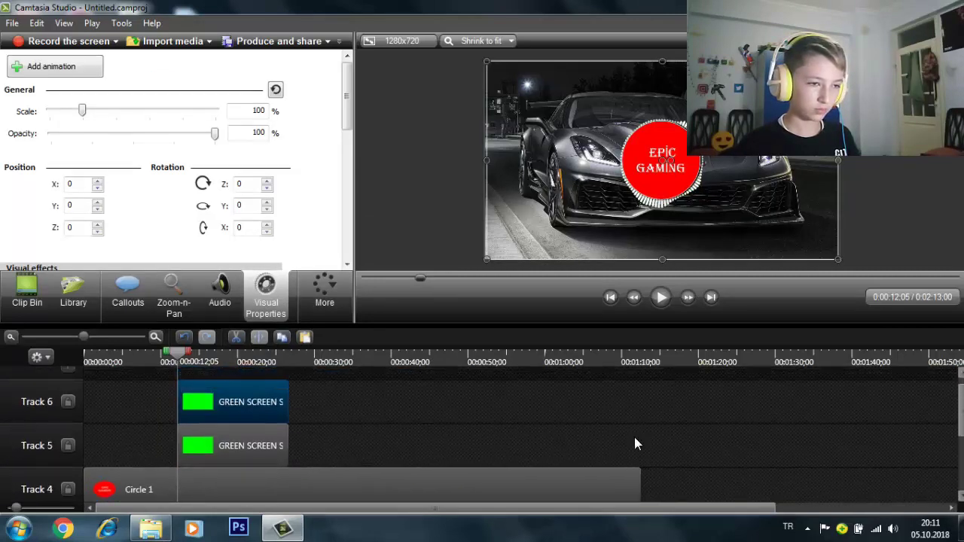
drag(244, 457, 708, 489)
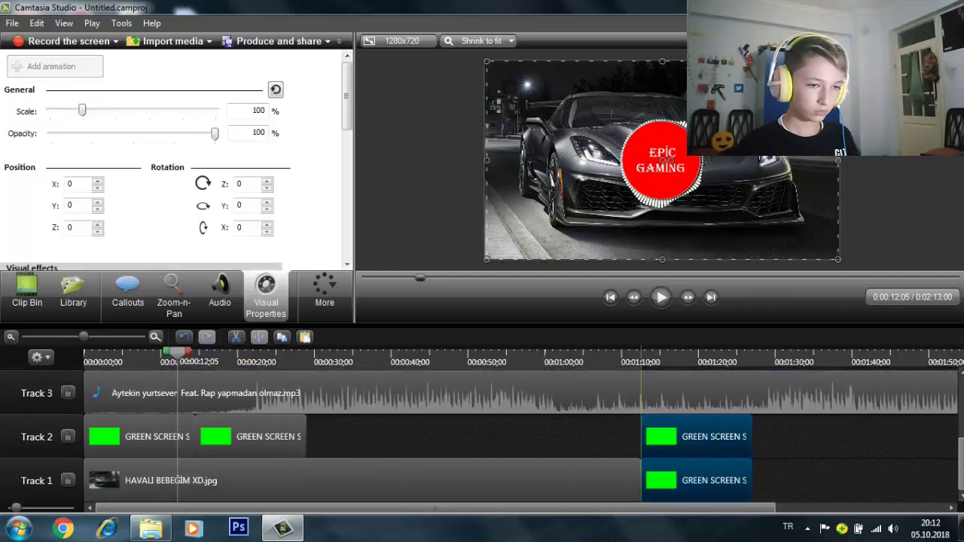
click(780, 434)
drag(661, 437, 325, 451)
drag(701, 461, 463, 461)
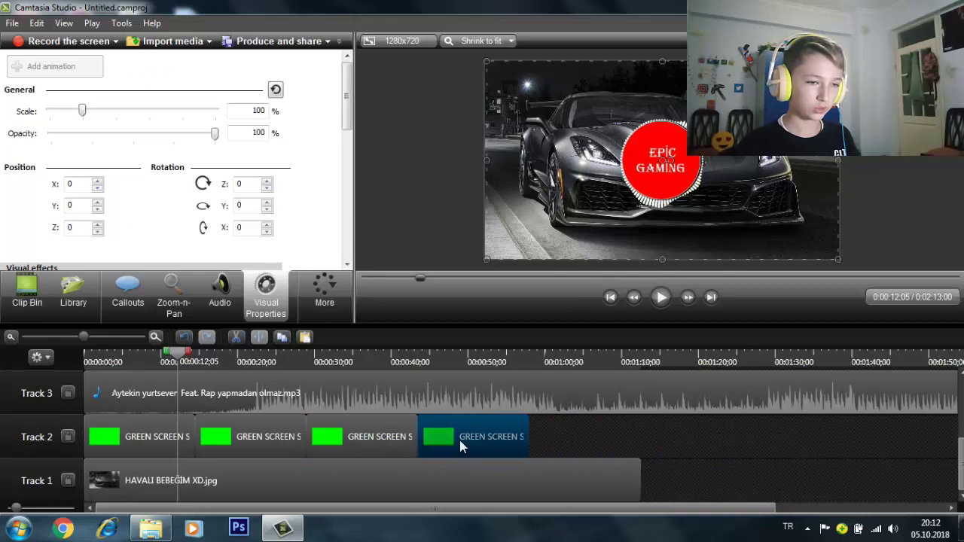
- Paste four further copies of the spectrum clip onto Tracks 5 to 8
click(669, 440)
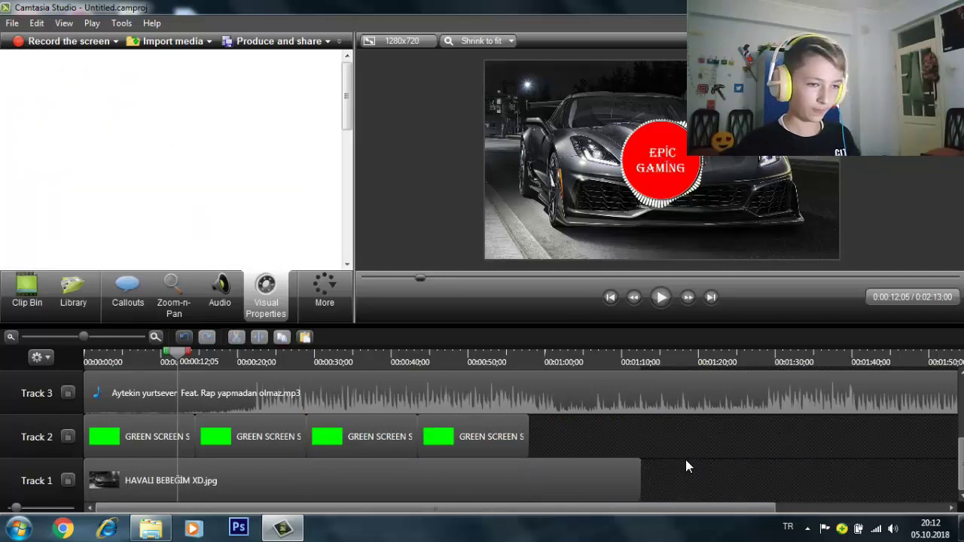
scroll(682, 396, up, 2)
scroll(285, 393, up, 1)
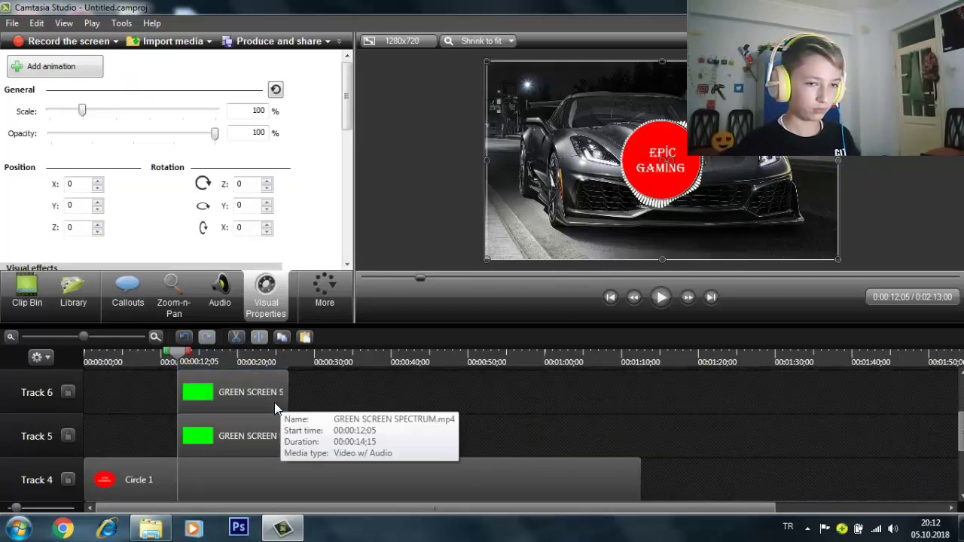
scroll(275, 403, up, 3)
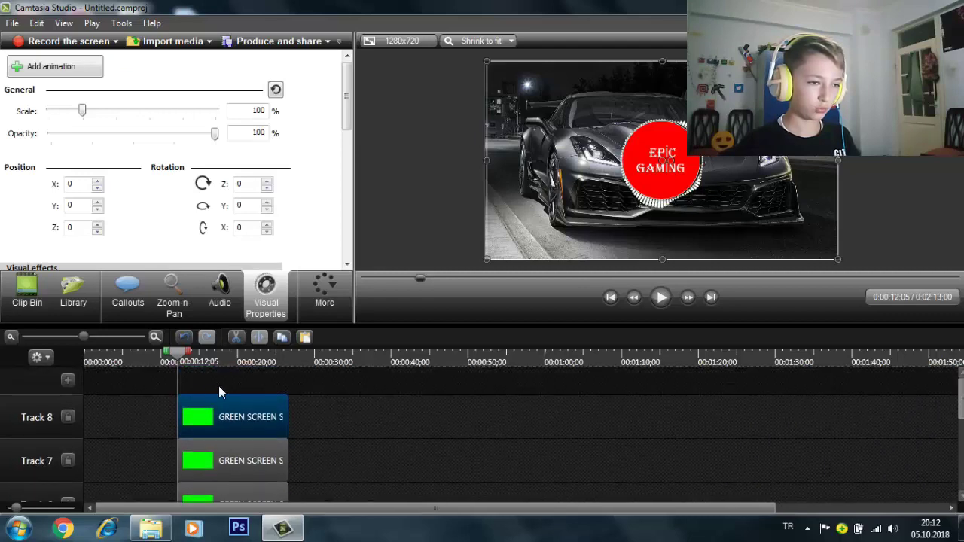
scroll(453, 422, down, 5)
scroll(790, 424, up, 2)
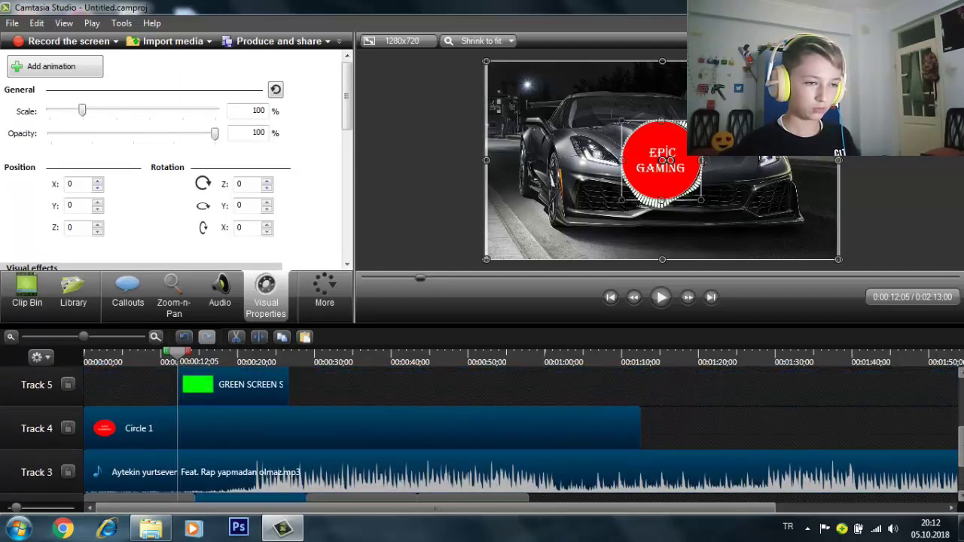
scroll(357, 452, up, 2)
click(357, 455)
scroll(357, 455, up, 1)
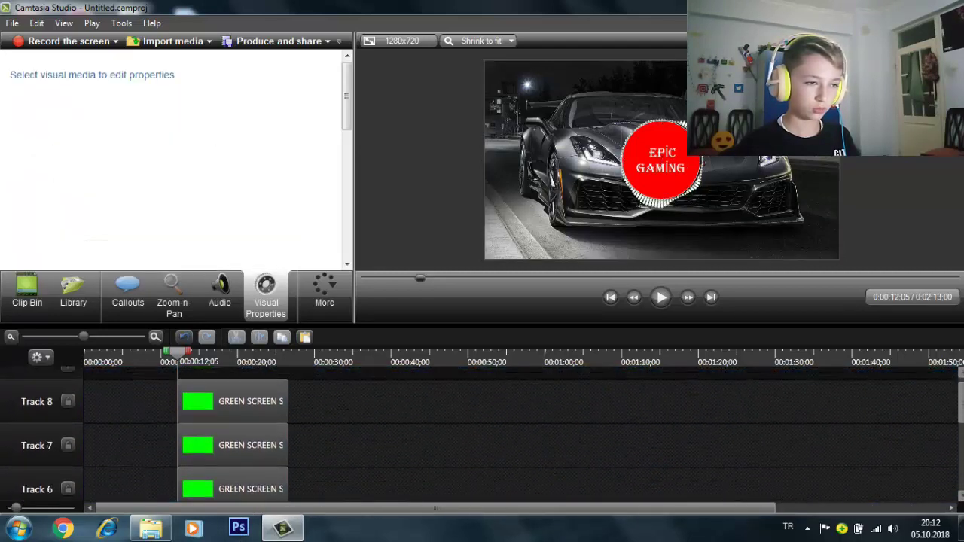
- Select the four stacked spectrum copies together and move them down the tracks, past the end of the callout
drag(218, 374, 236, 488)
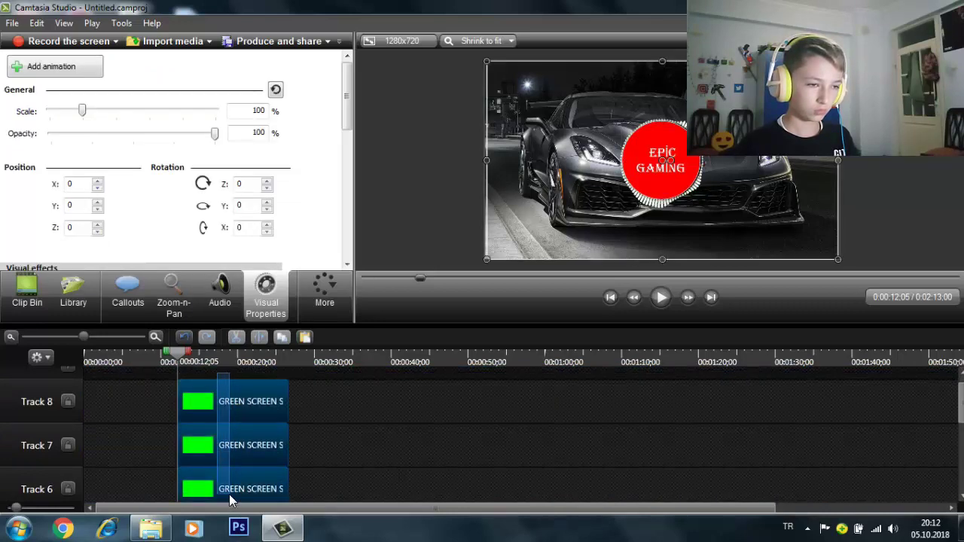
scroll(225, 494, down, 1)
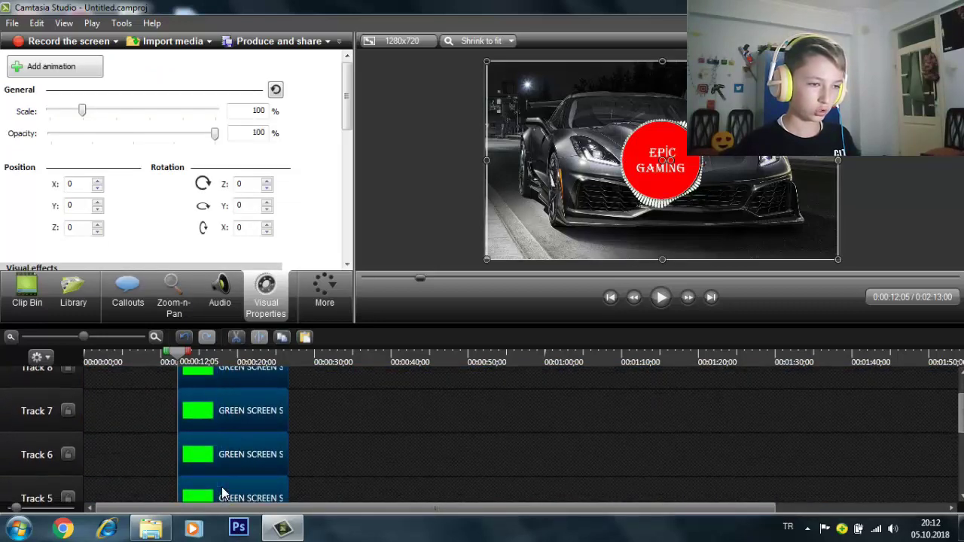
drag(223, 493, 591, 498)
scroll(591, 467, down, 3)
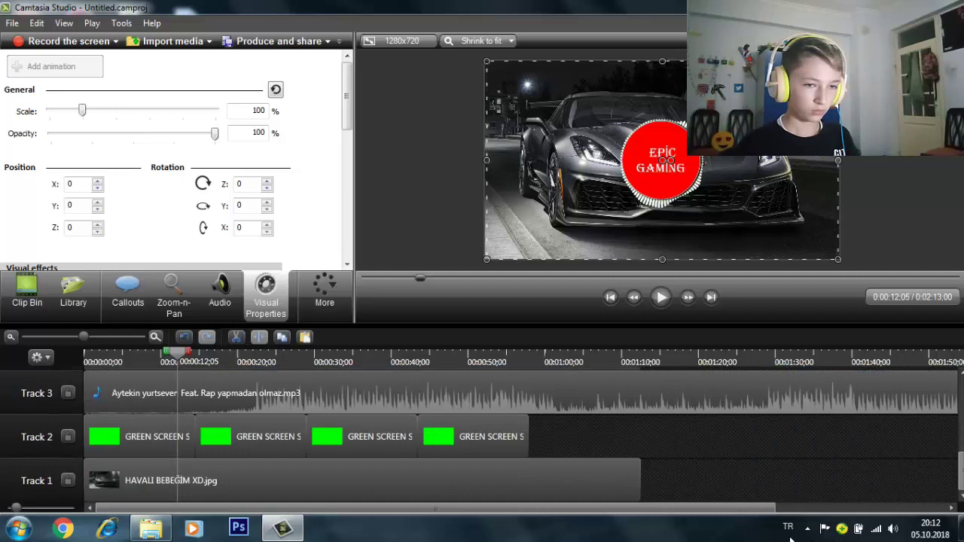
scroll(877, 371, up, 1)
scroll(878, 383, down, 1)
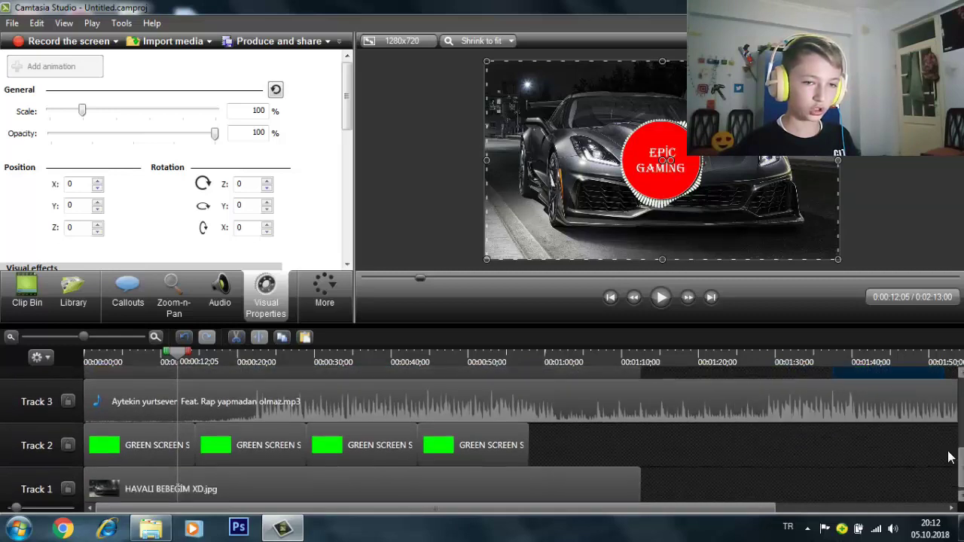
- Place one of the moved spectrum copies directly after the fourth clip on Track 2
click(954, 451)
drag(917, 374, 687, 490)
drag(591, 452, 551, 437)
scroll(550, 437, up, 2)
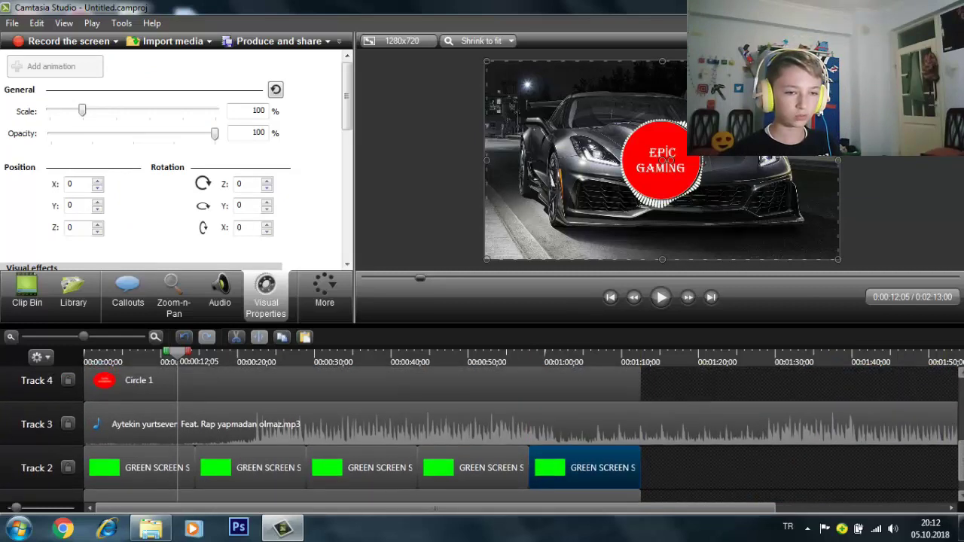
- Place the three remaining moved spectrum copies end to end on Track 2 as the sixth, seventh and eighth clips
drag(890, 399, 717, 439)
scroll(891, 440, up, 4)
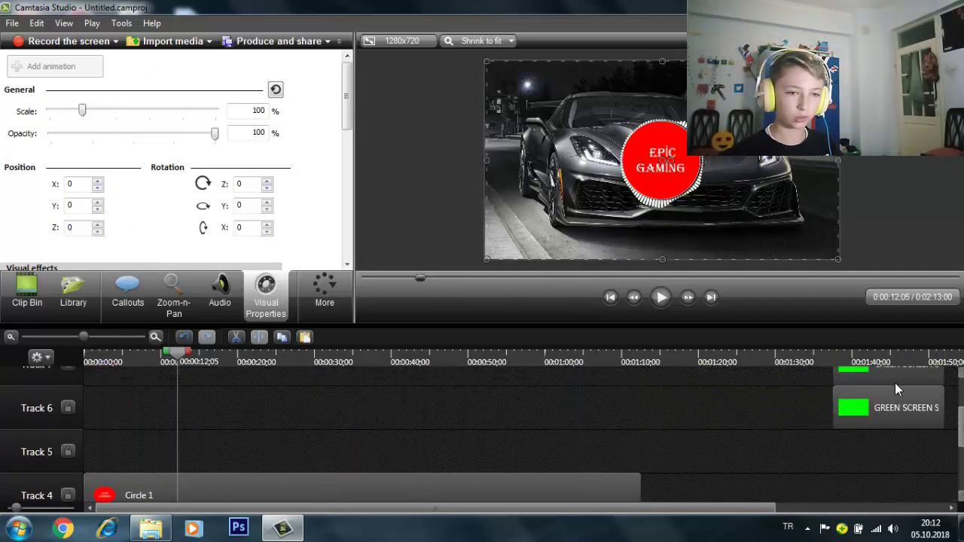
drag(892, 440, 777, 432)
scroll(753, 467, up, 2)
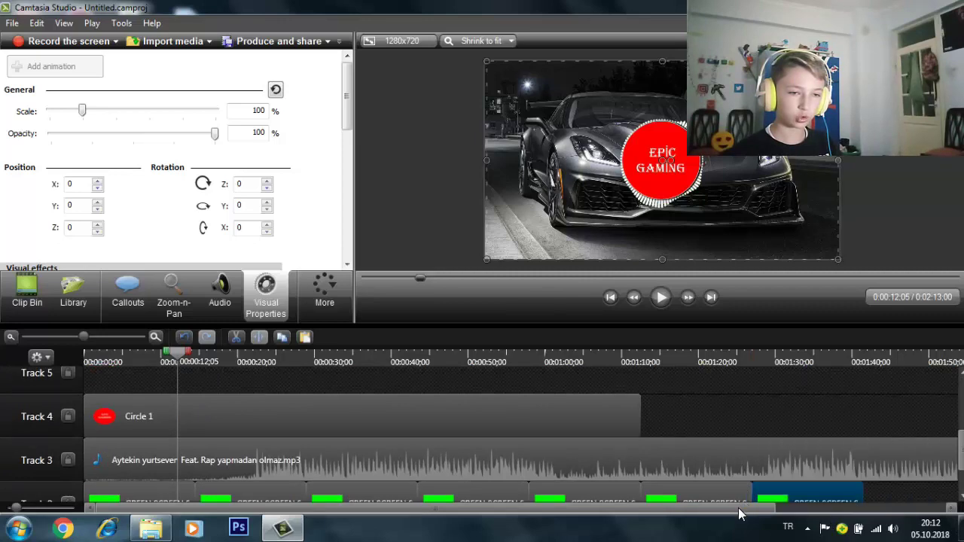
scroll(812, 506, right, 3)
scroll(482, 437, up, 3)
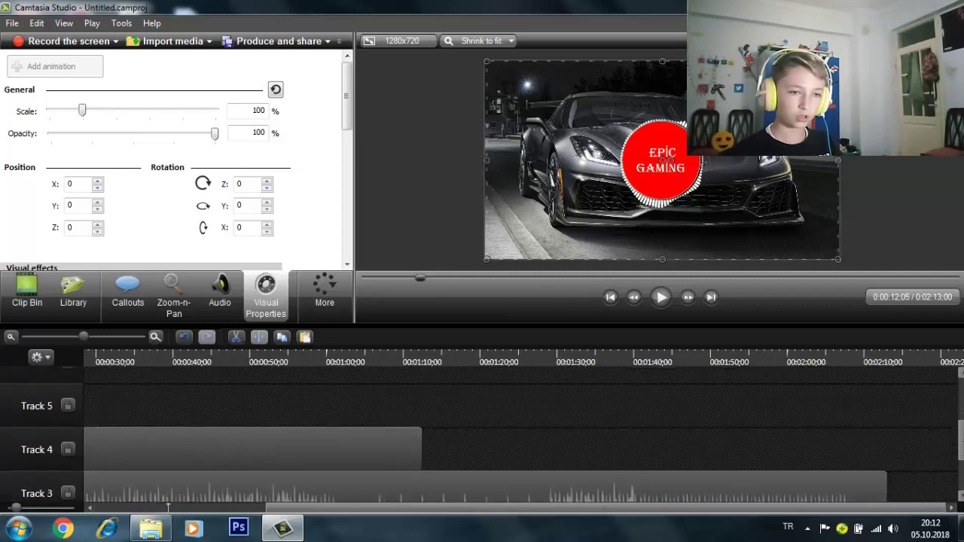
drag(702, 434, 682, 446)
click(22, 297)
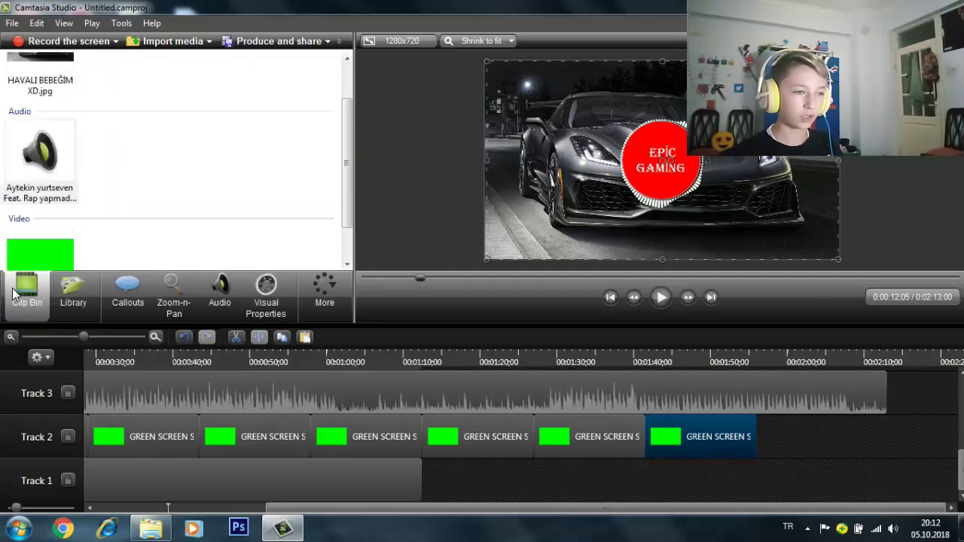
click(173, 297)
click(35, 309)
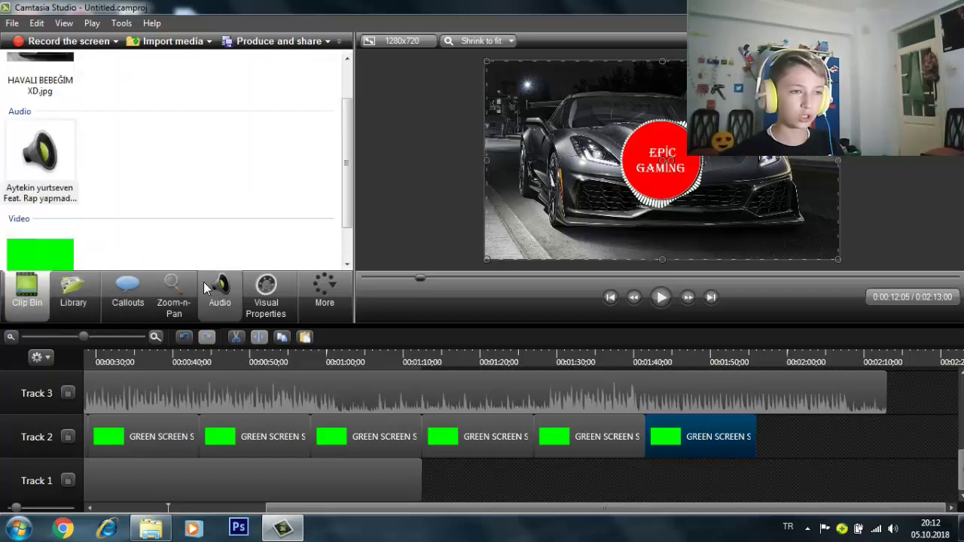
click(895, 448)
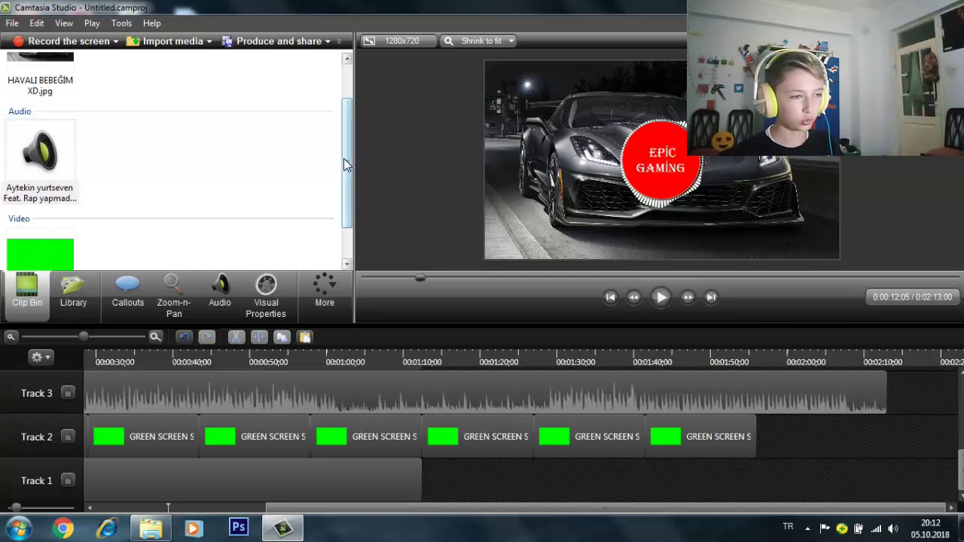
drag(345, 164, 340, 92)
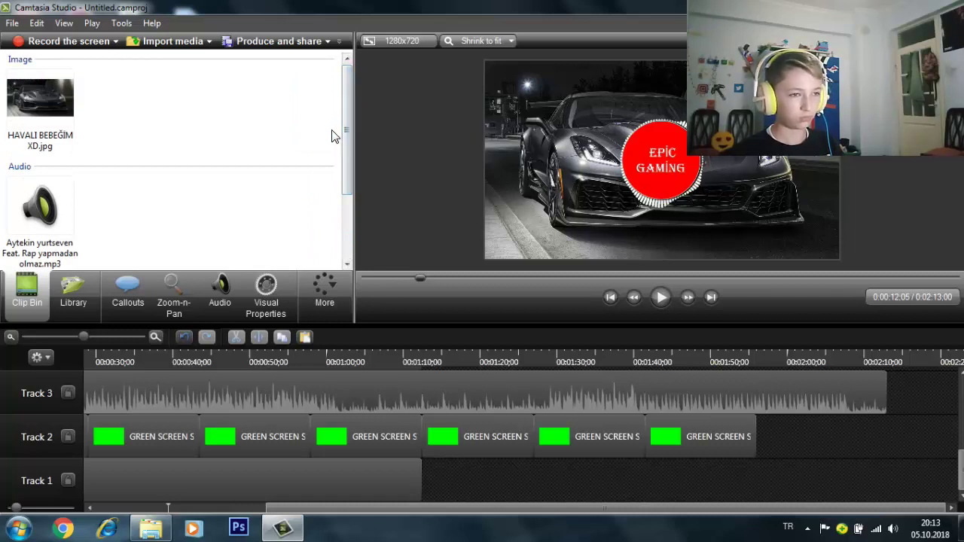
drag(344, 134, 313, 228)
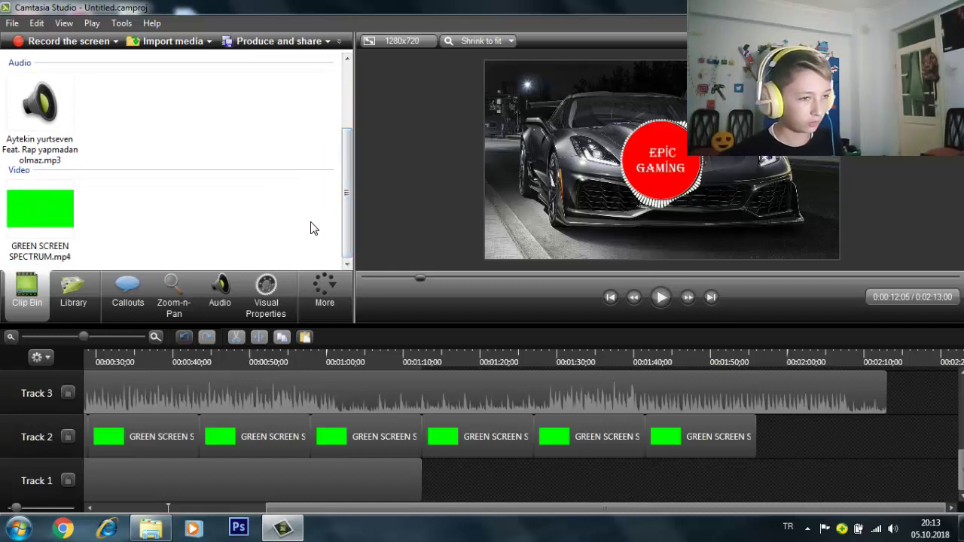
drag(344, 181, 336, 224)
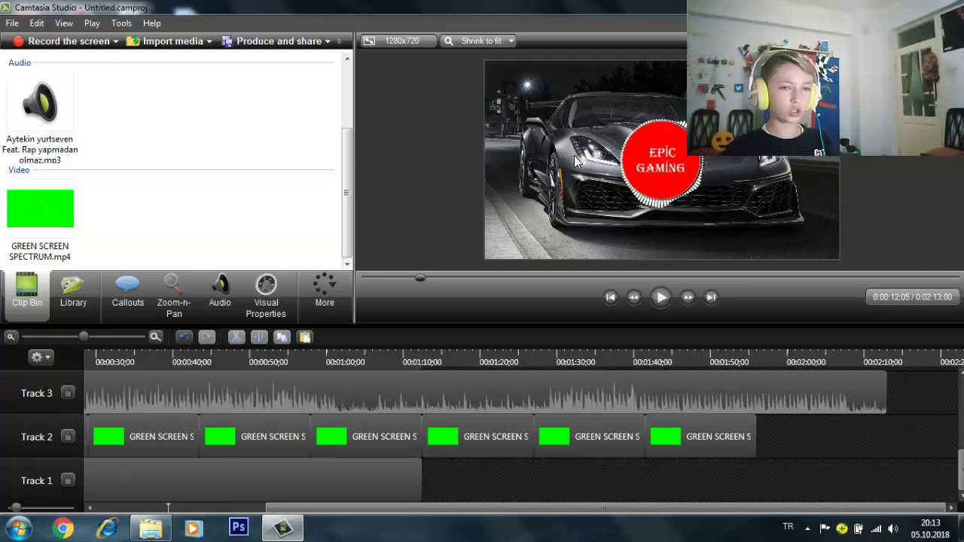
mouse_move(189, 435)
mouse_down()
mouse_move(179, 437)
mouse_move(152, 351)
mouse_up()
drag(304, 375, 309, 375)
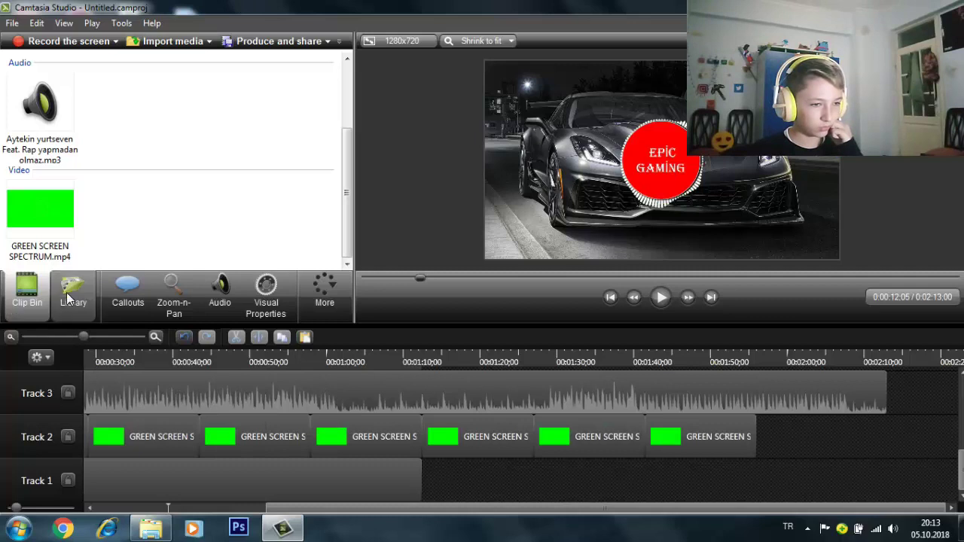
- Extend the car image on Track 1 so that it ends together with the song on Track 3
drag(269, 510, 198, 512)
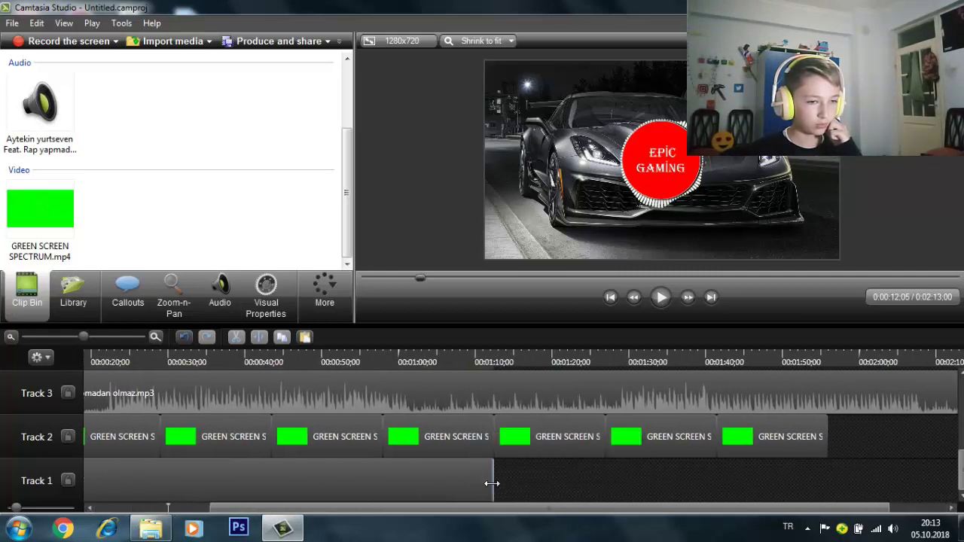
drag(489, 489, 869, 479)
click(835, 451)
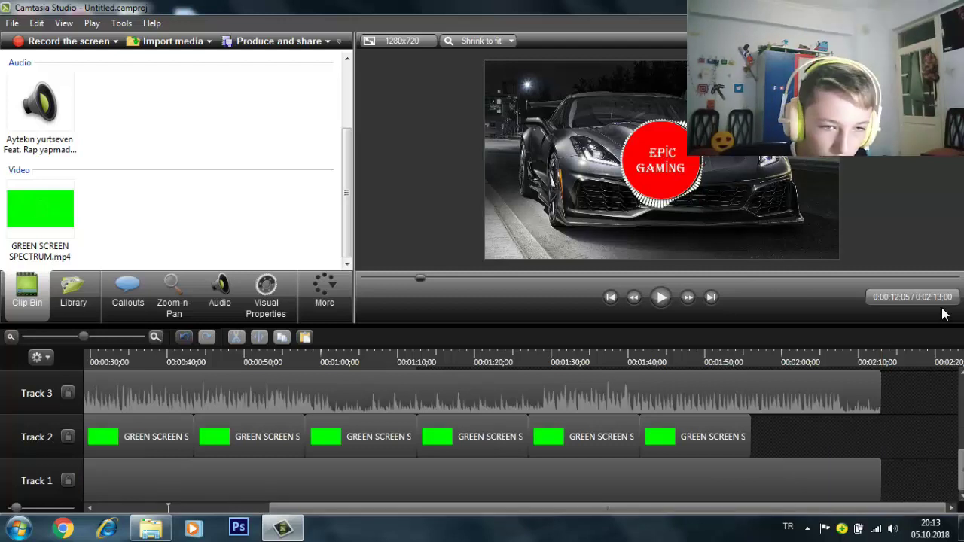
- Add another spectrum copy to Track 2 directly after the eighth clip
scroll(482, 437, up, 4)
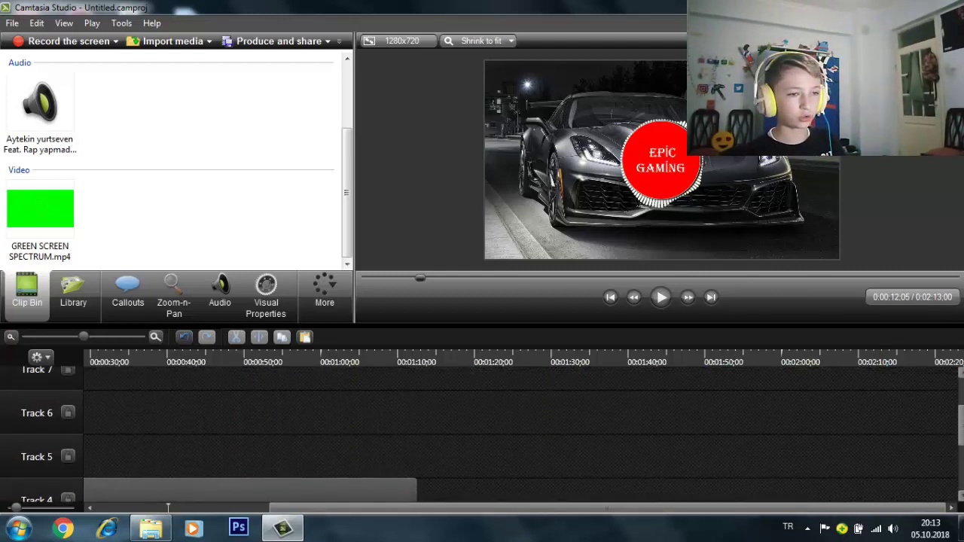
scroll(514, 480, left, 4)
click(514, 486)
drag(172, 447, 827, 493)
click(918, 421)
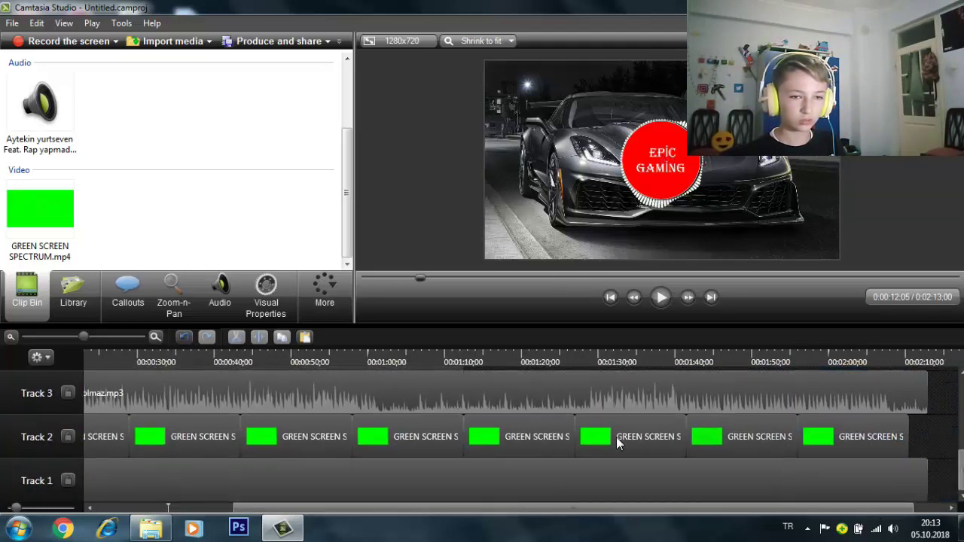
- Paste one more spectrum copy and place it as the tenth clip on Track 2, running past the song's end
scroll(638, 435, up, 2)
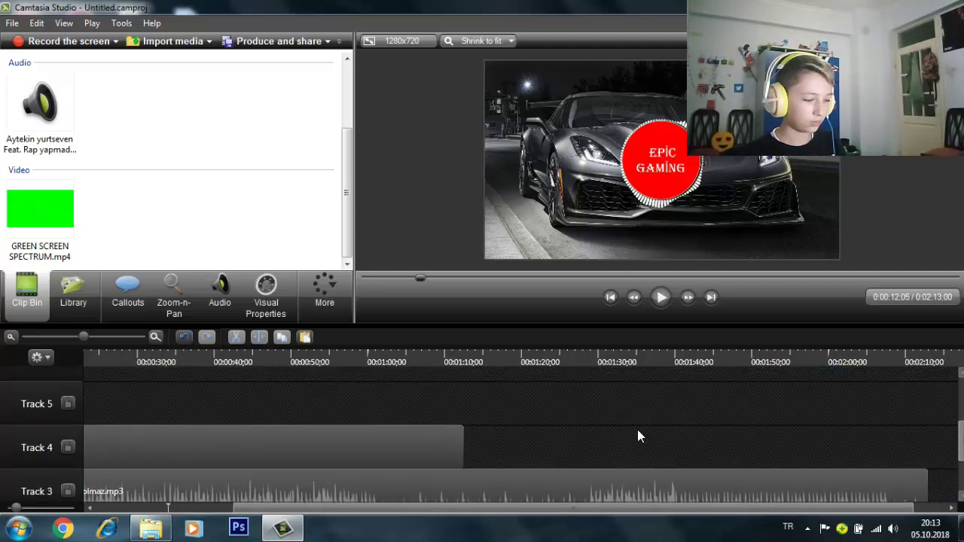
key(ctrl+v)
drag(95, 402, 900, 441)
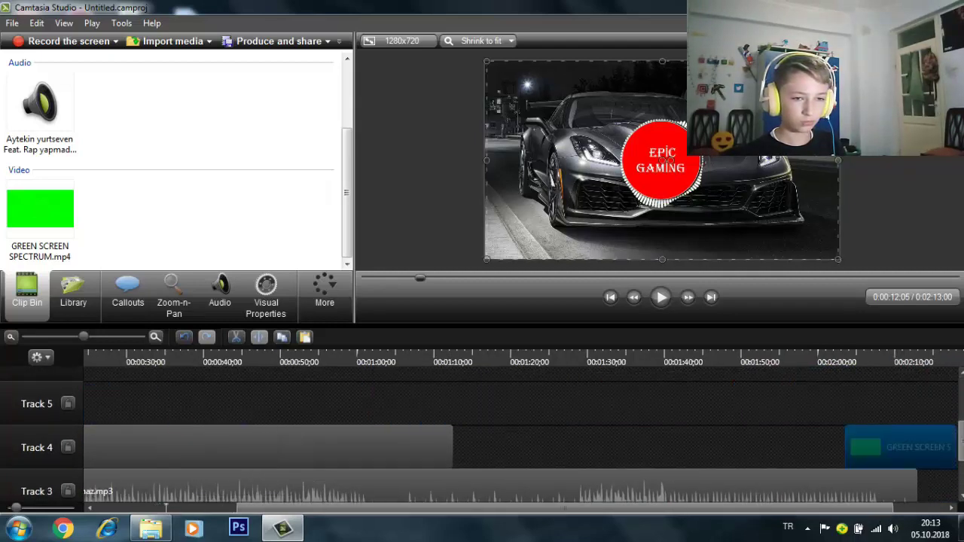
scroll(528, 437, down, 2)
key(Delete)
key(ctrl+v)
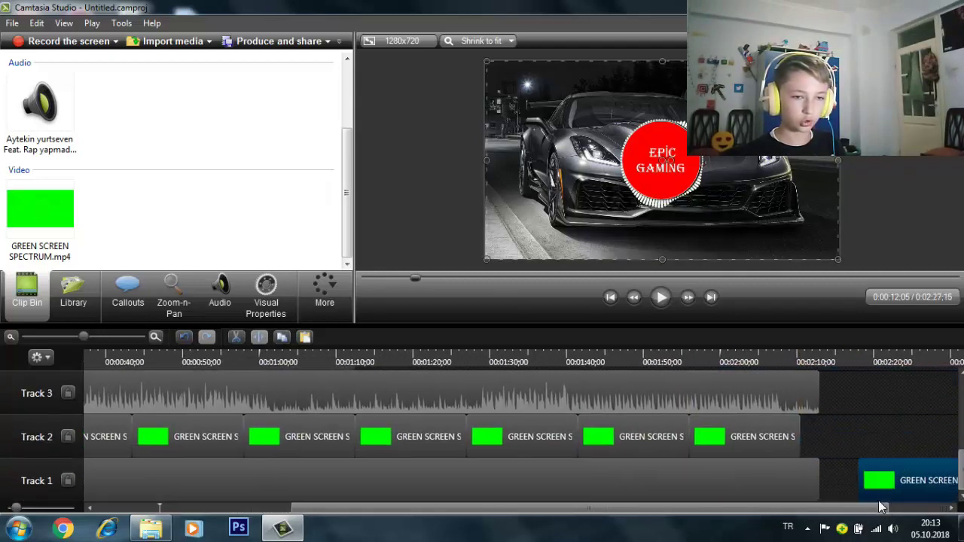
drag(904, 477, 808, 438)
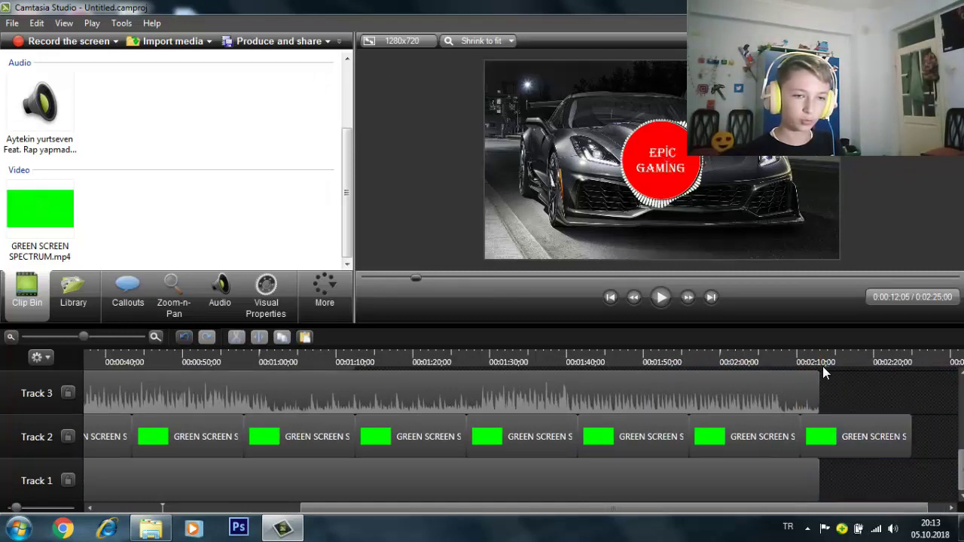
scroll(829, 362, up, 1)
scroll(934, 452, down, 1)
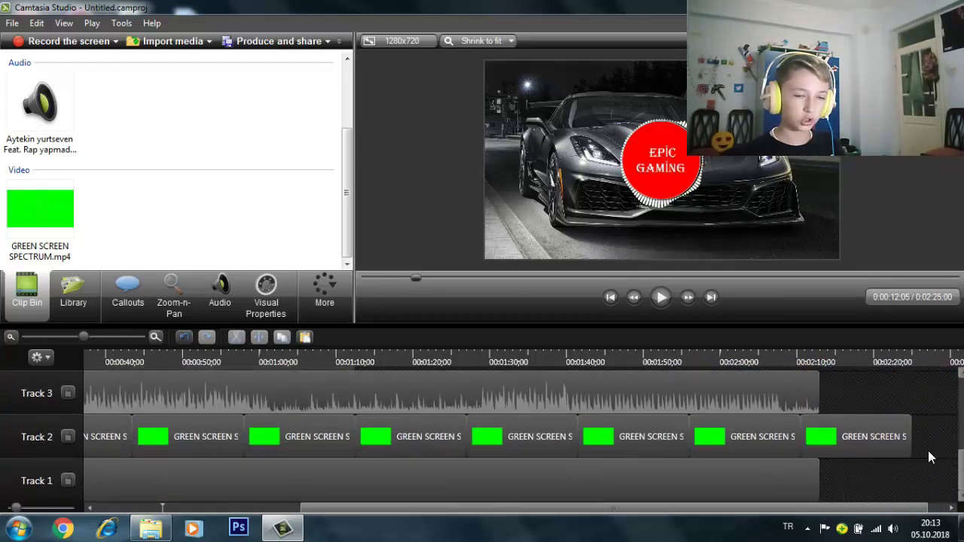
- Split the last spectrum clip on Track 2 at the song's end, 0:02:13;00, and delete the excess part
click(822, 356)
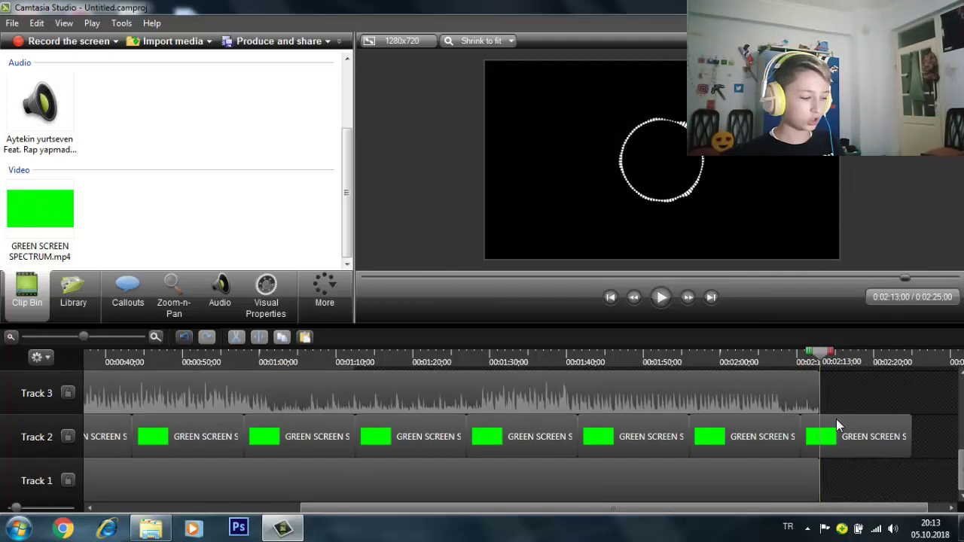
right_click(846, 385)
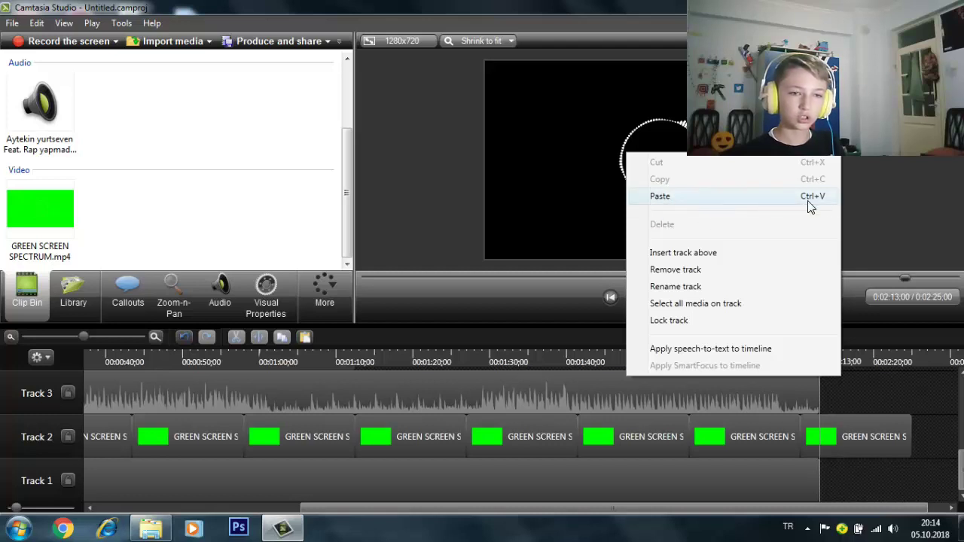
click(870, 390)
drag(844, 437, 838, 437)
key(Delete)
right_click(852, 425)
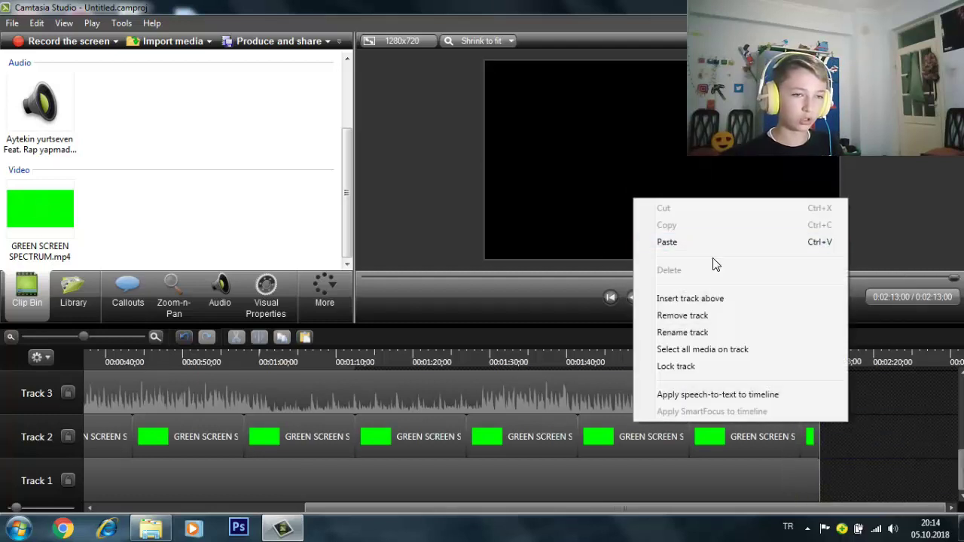
click(903, 426)
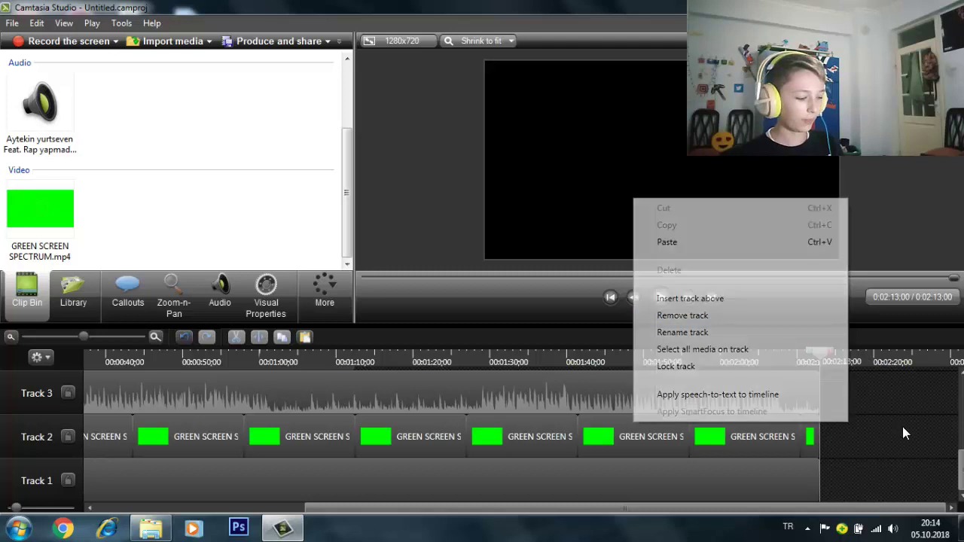
key(ctrl+v)
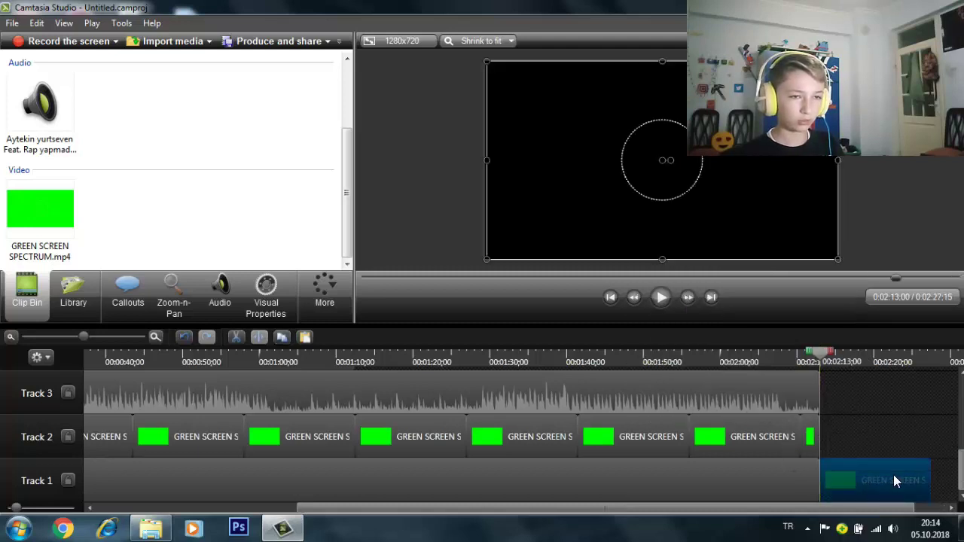
key(Delete)
- Play the first seconds of the video from the start of the timeline to check the composition
drag(703, 510, 422, 505)
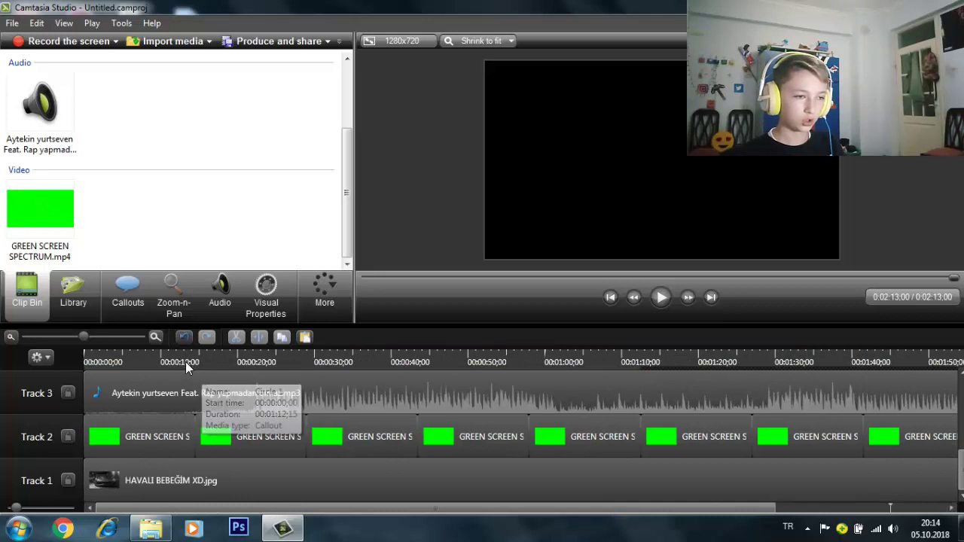
click(89, 354)
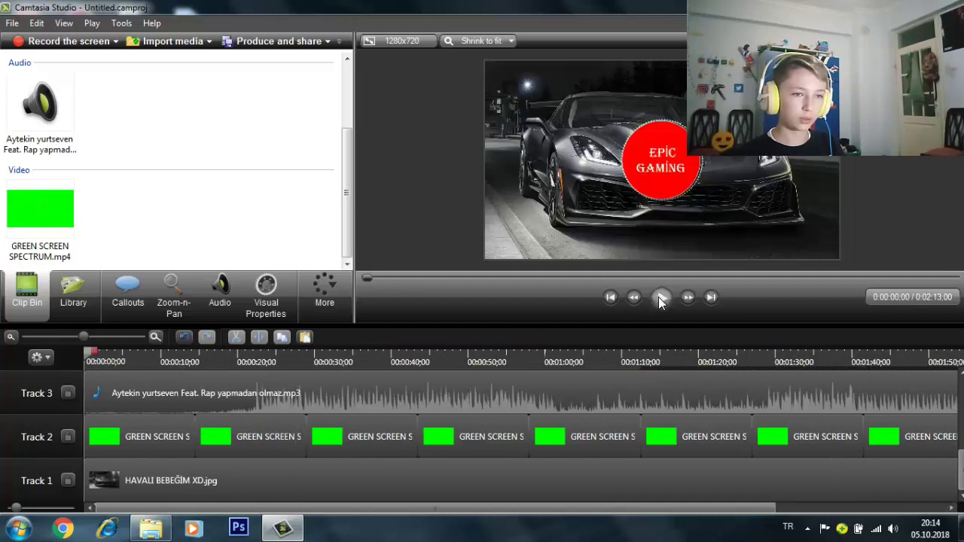
click(659, 297)
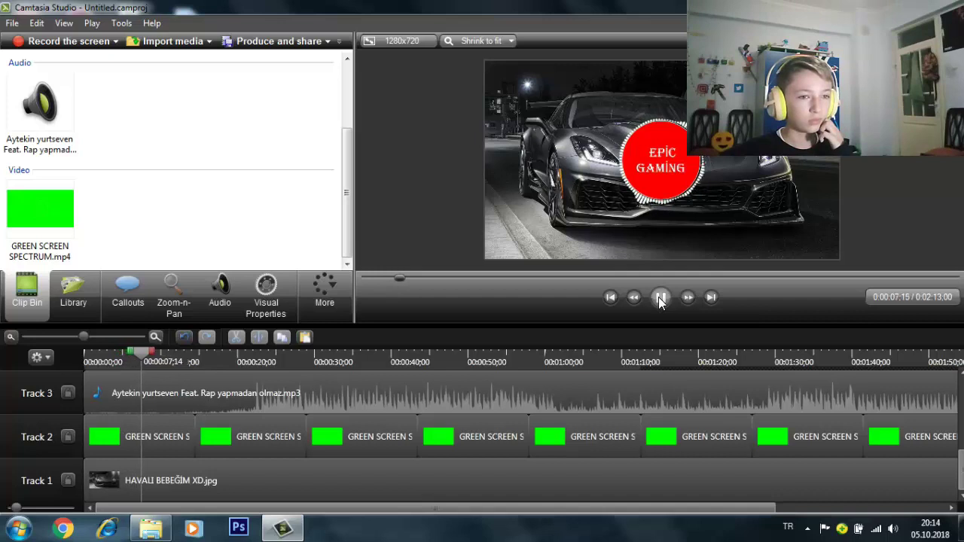
click(660, 298)
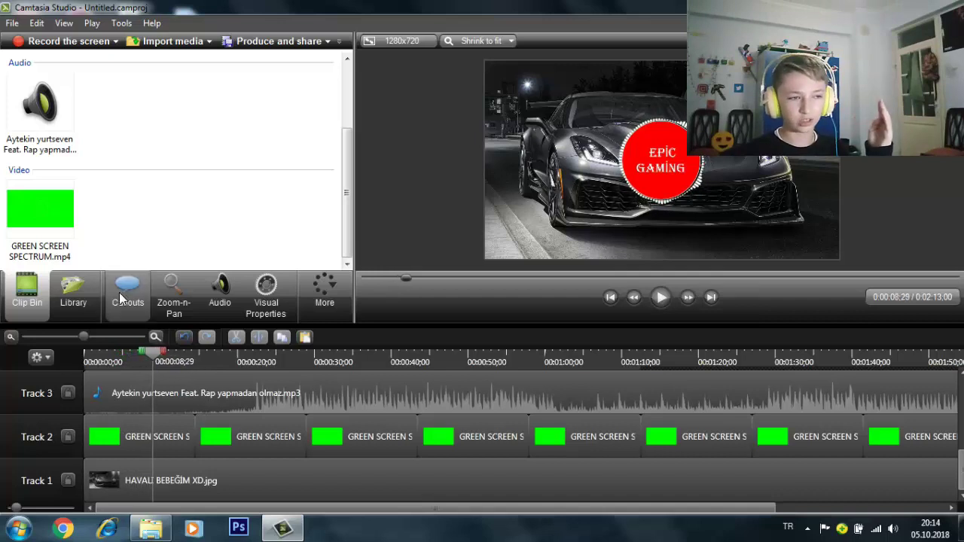
- Change the fill color of the EPİC GAMİNG circle callout to black
click(117, 301)
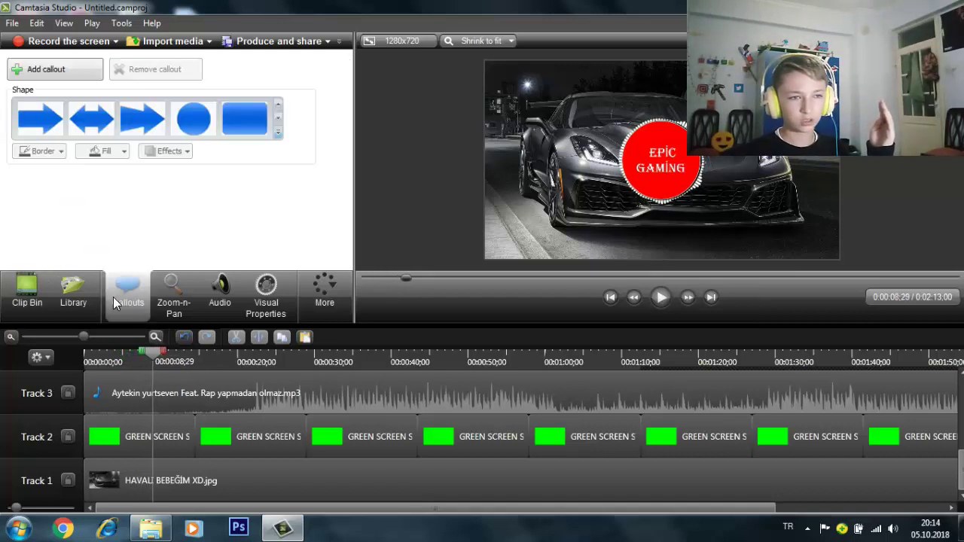
click(673, 179)
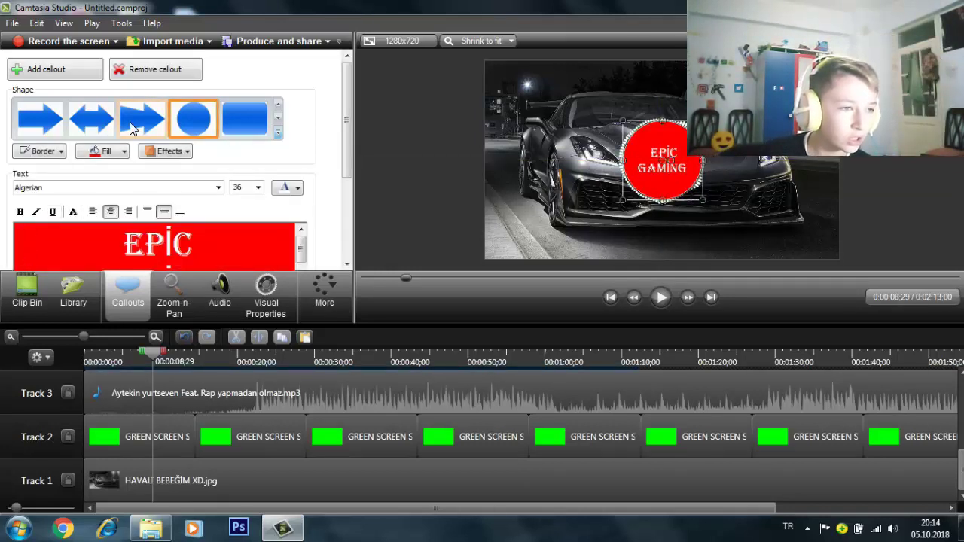
click(98, 151)
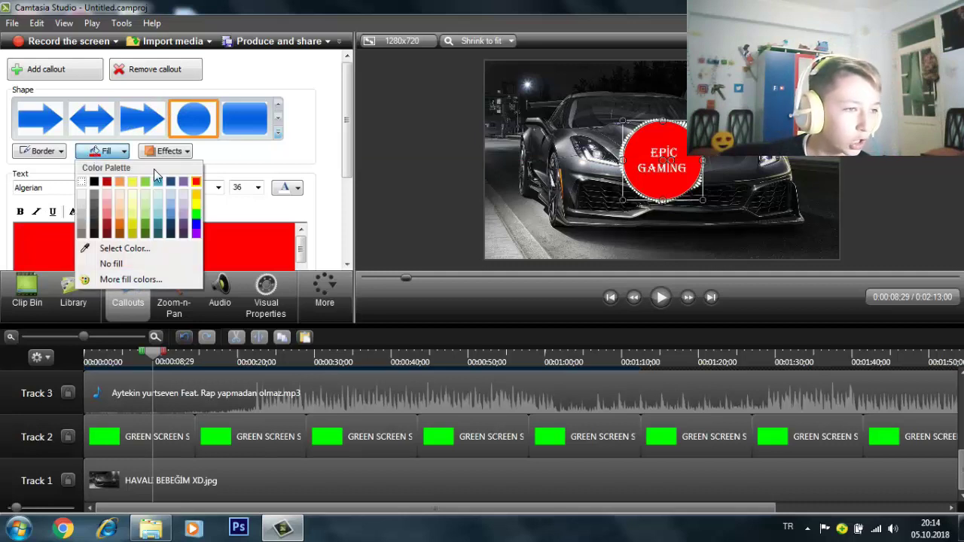
click(95, 182)
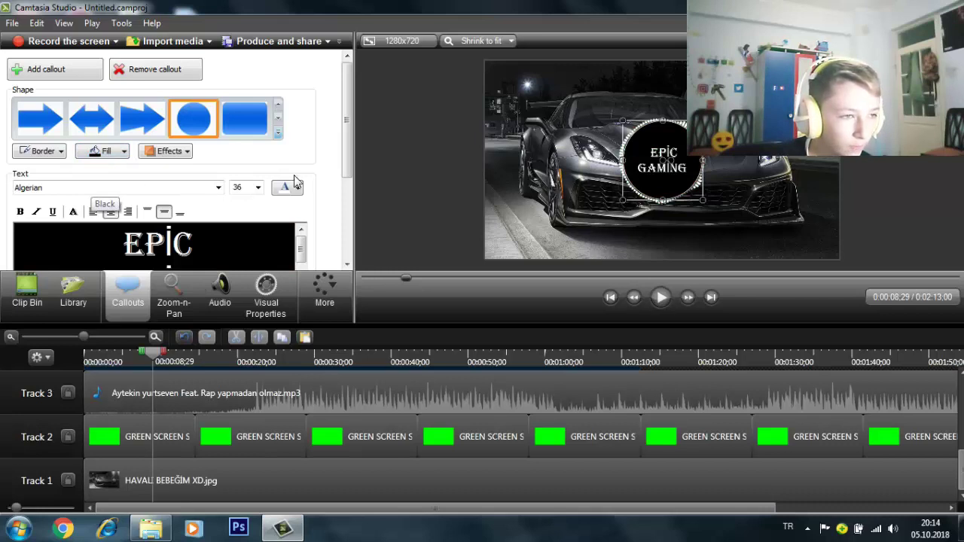
- Try the Glossy effect style on the EPİC GAMİNG circle callout and apply the fourth effect style instead
click(180, 152)
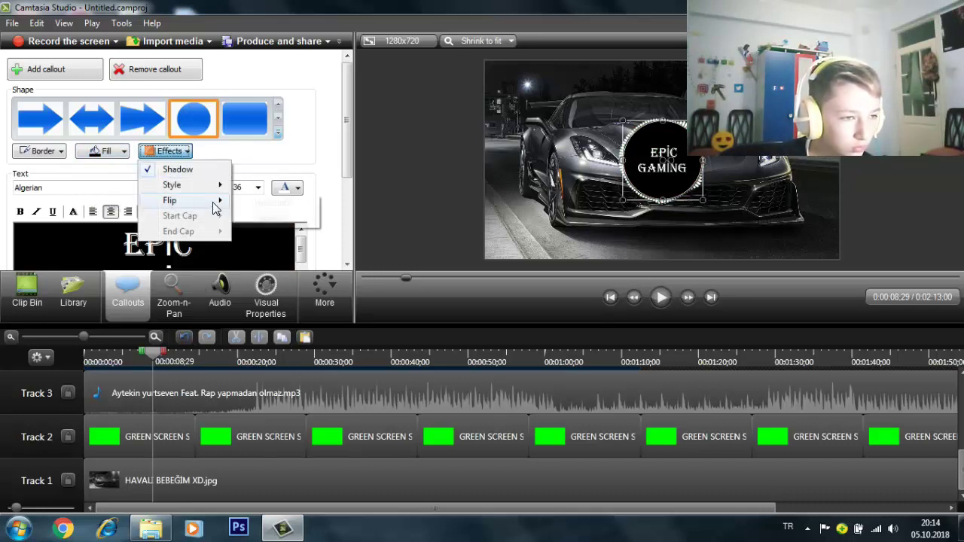
mouse_move(215, 187)
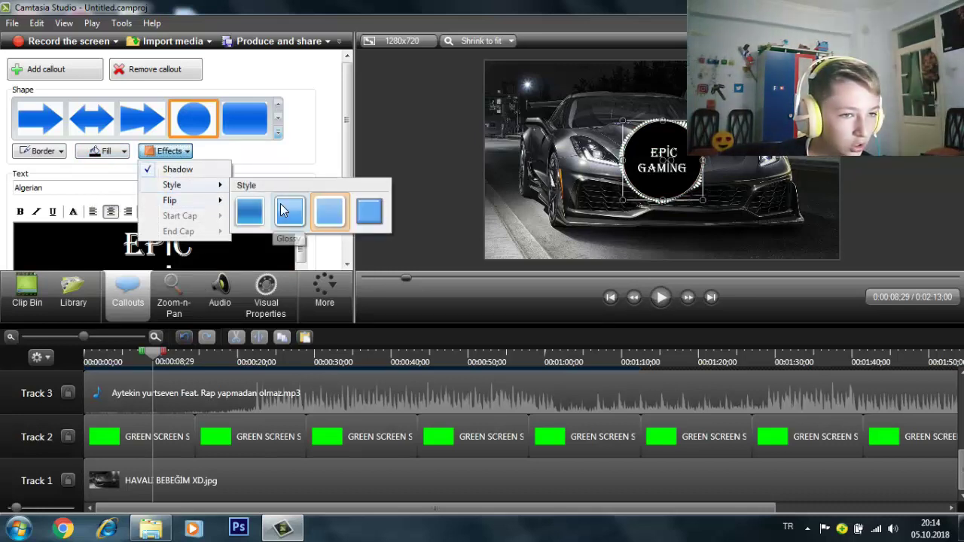
click(284, 211)
click(181, 151)
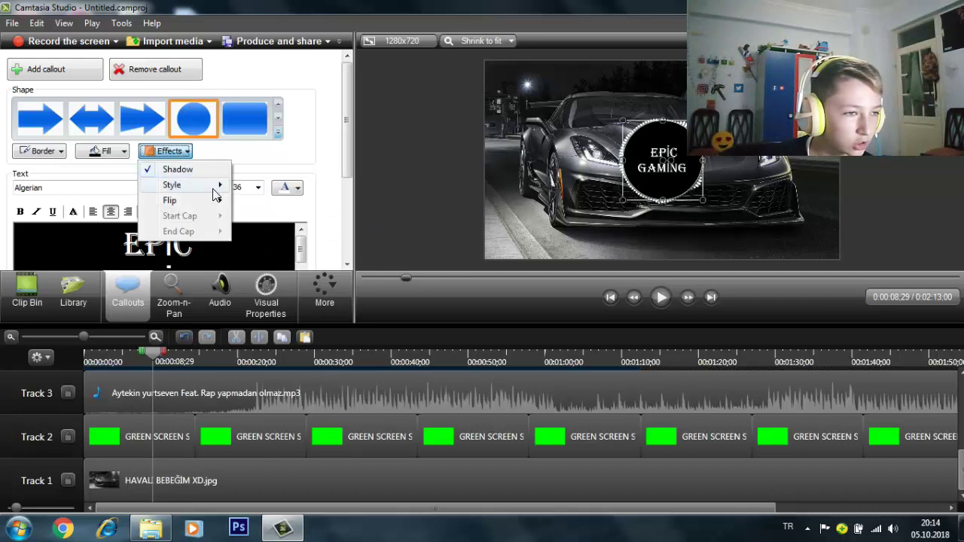
mouse_move(216, 188)
click(370, 208)
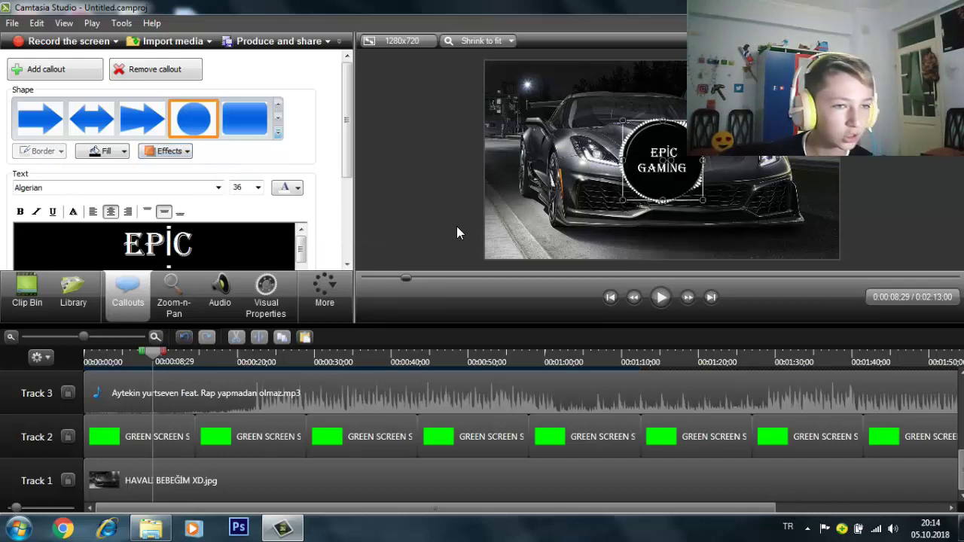
- Play the video from 0:00:08;29 to about 0:00:26 to check the restyled callout with the spectrum
click(660, 296)
click(18, 303)
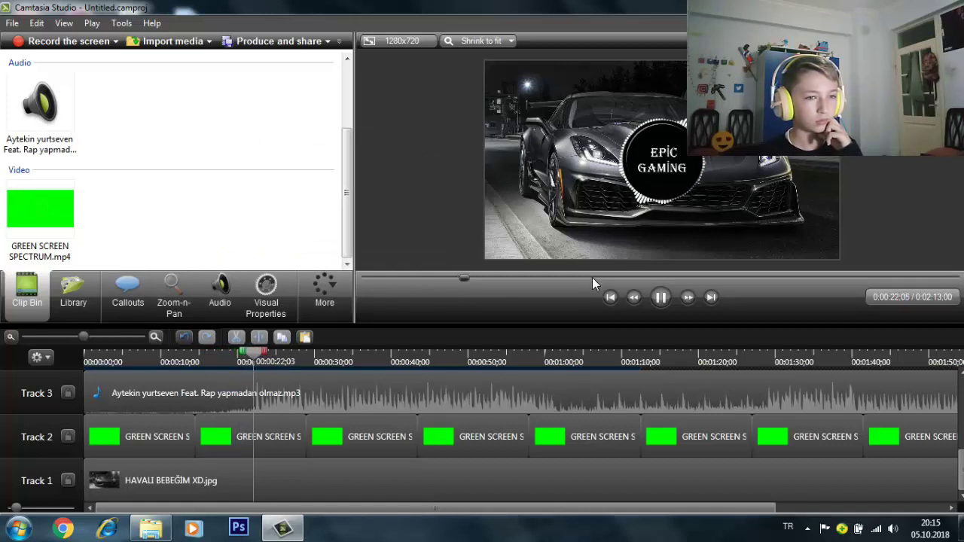
click(660, 298)
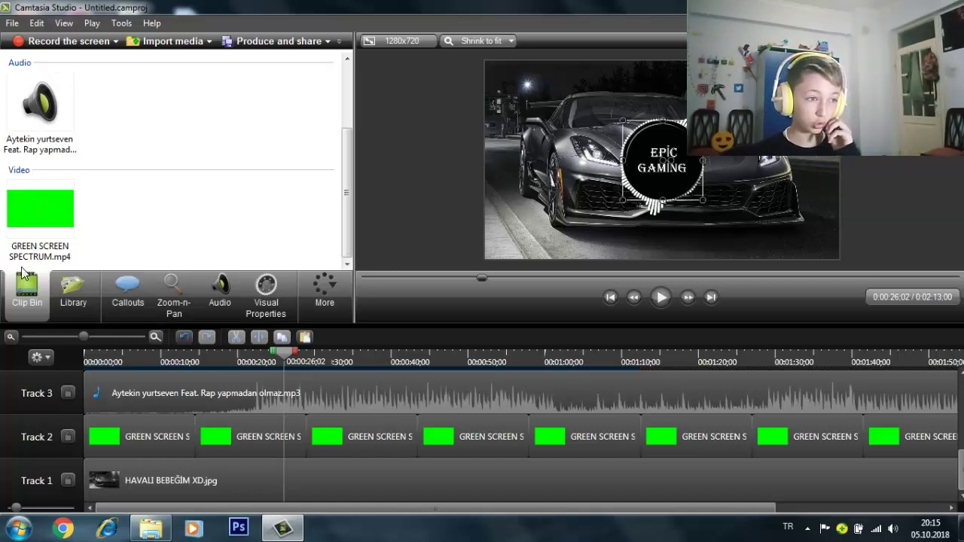
- Import the DÜNYA image from the SPECTRUM ARKAPLAN folder in GEREKLİ HERŞEY into the project's media
drag(338, 194, 338, 129)
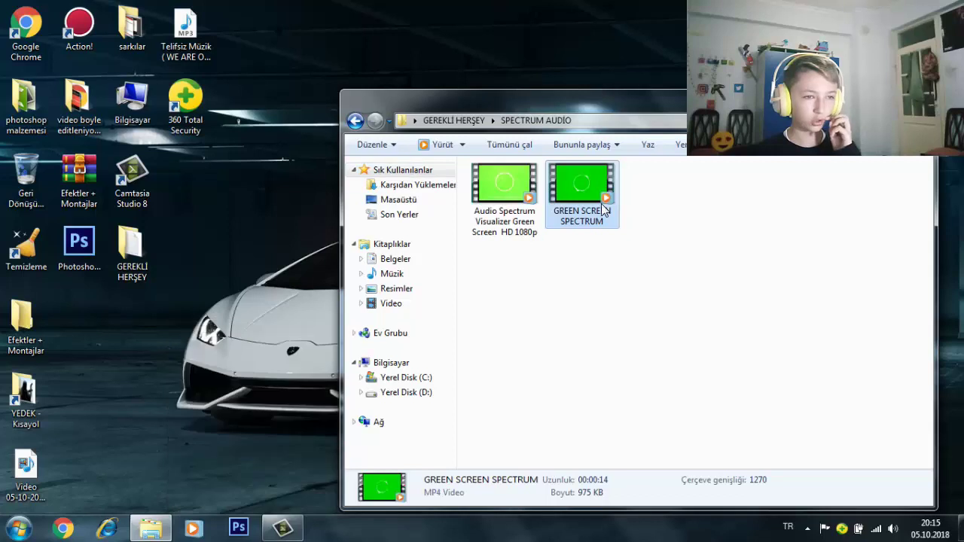
click(642, 278)
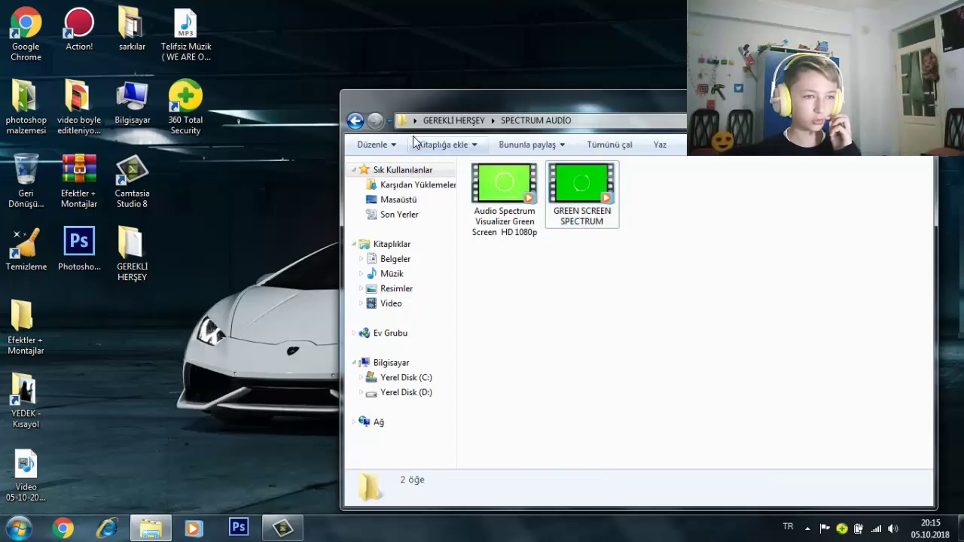
click(354, 122)
double_click(499, 192)
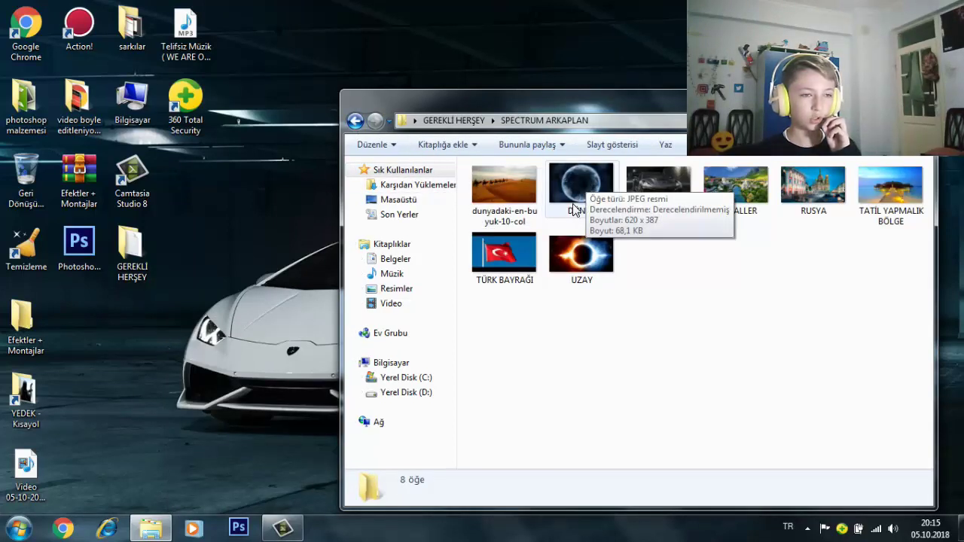
drag(572, 205, 64, 120)
- Remove the car image HAVALI BEBEĞİM XD.jpg from Track 1 and from the project's media
click(131, 92)
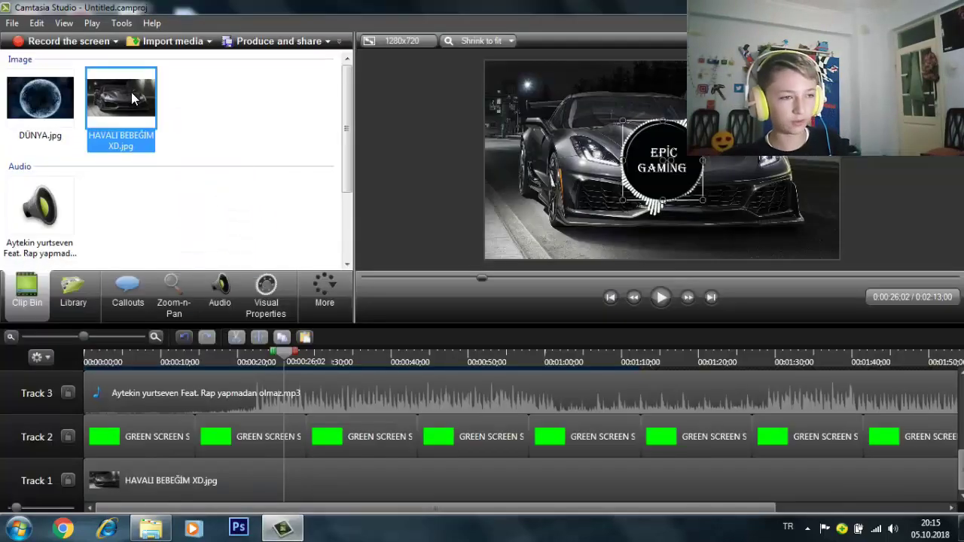
key(Delete)
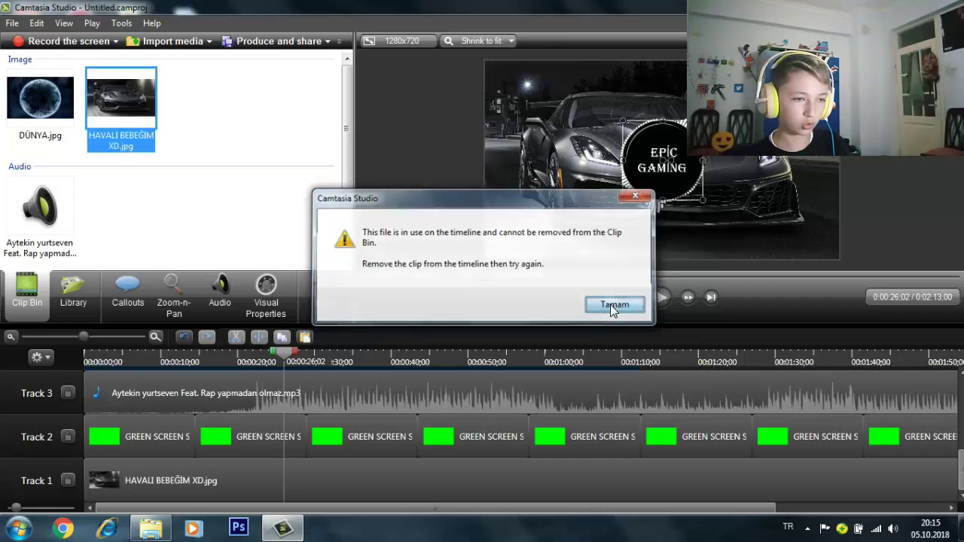
click(612, 304)
click(503, 481)
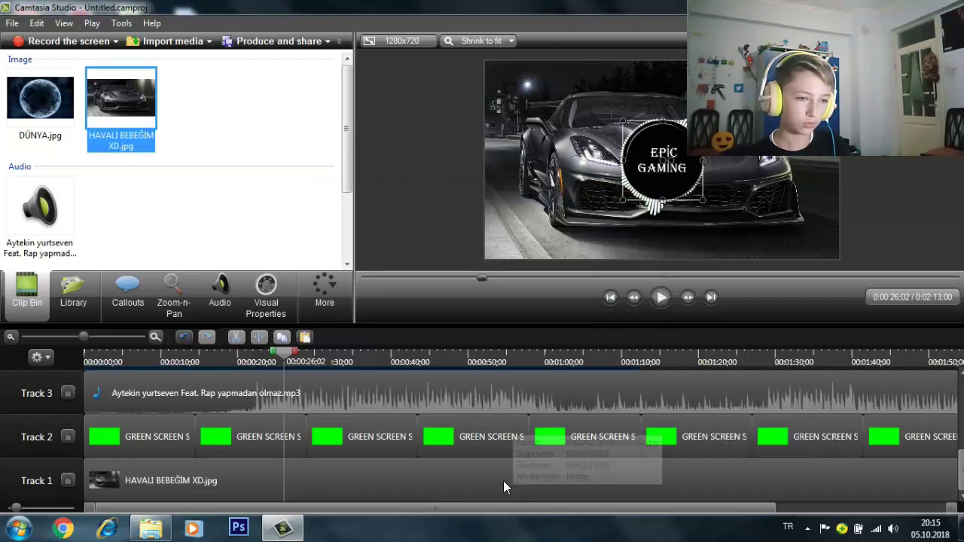
key(Delete)
click(121, 105)
key(Delete)
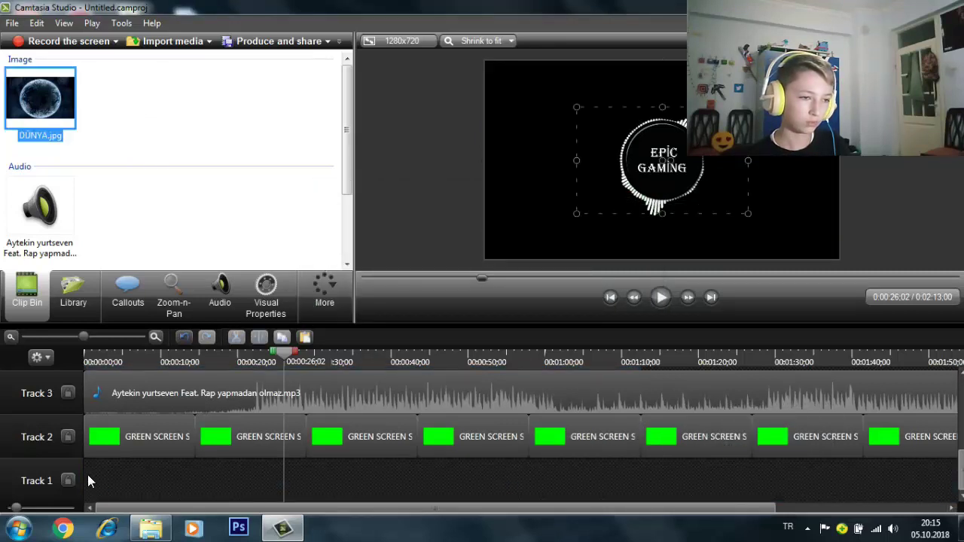
- Place DÜNYA.jpg at the start of Track 1 and extend it to the song's end at 0:02:13;00
click(106, 481)
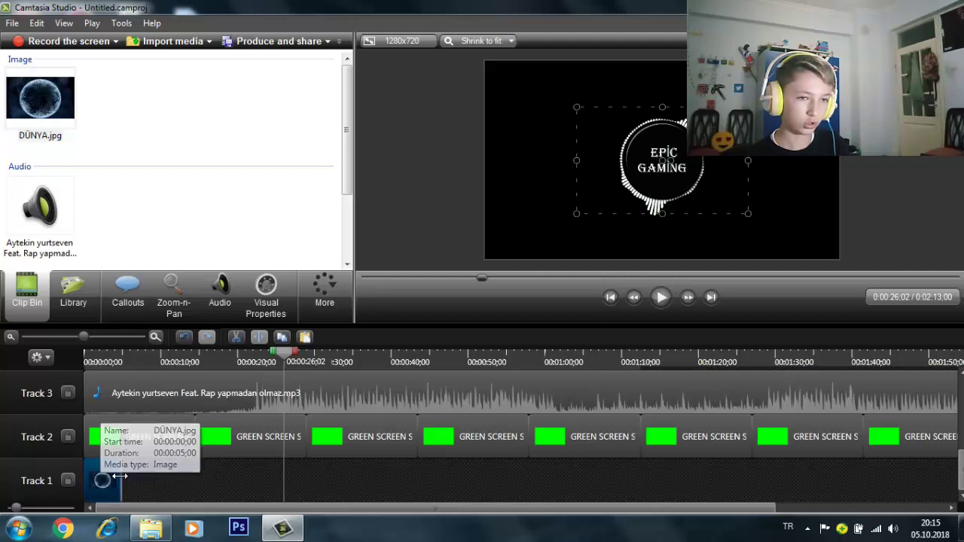
drag(121, 480, 886, 470)
key(Delete)
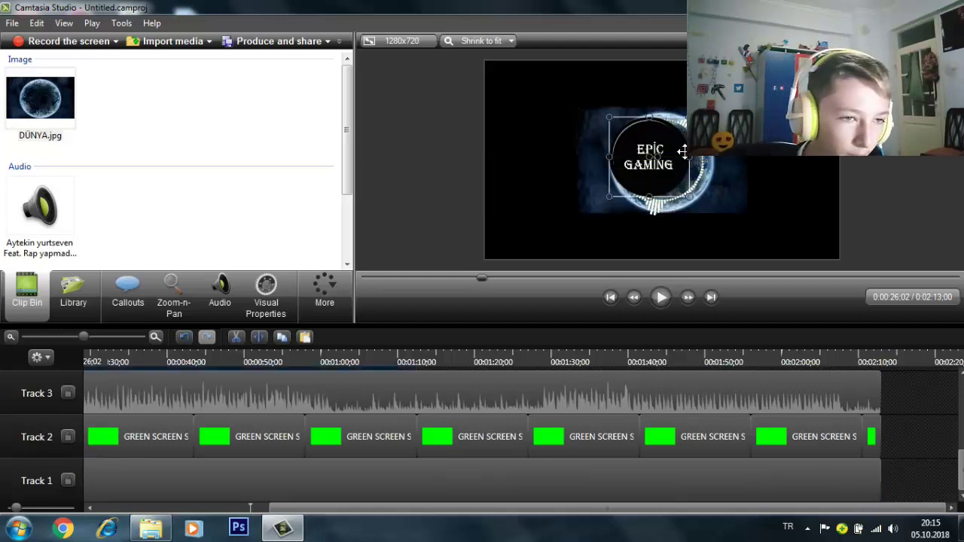
drag(682, 151, 700, 160)
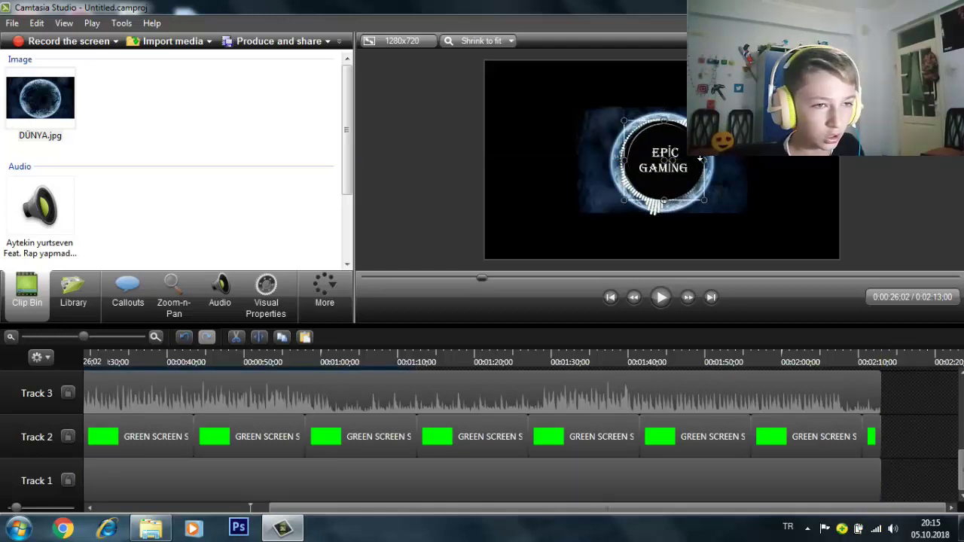
key(Delete)
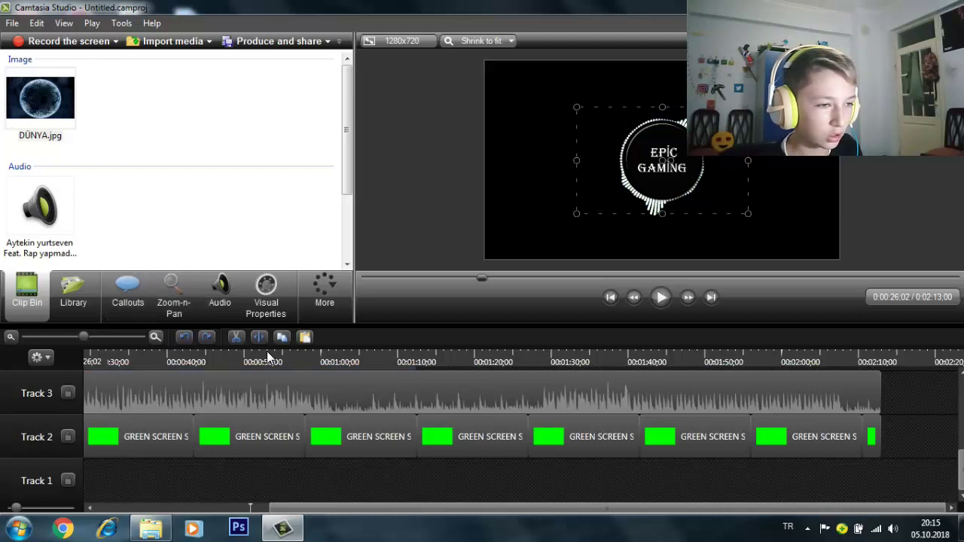
click(185, 337)
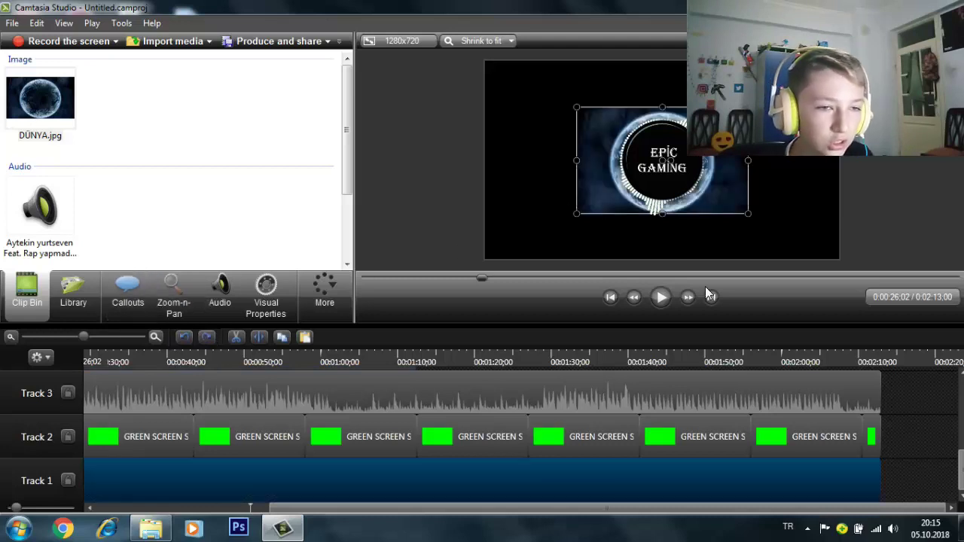
click(915, 437)
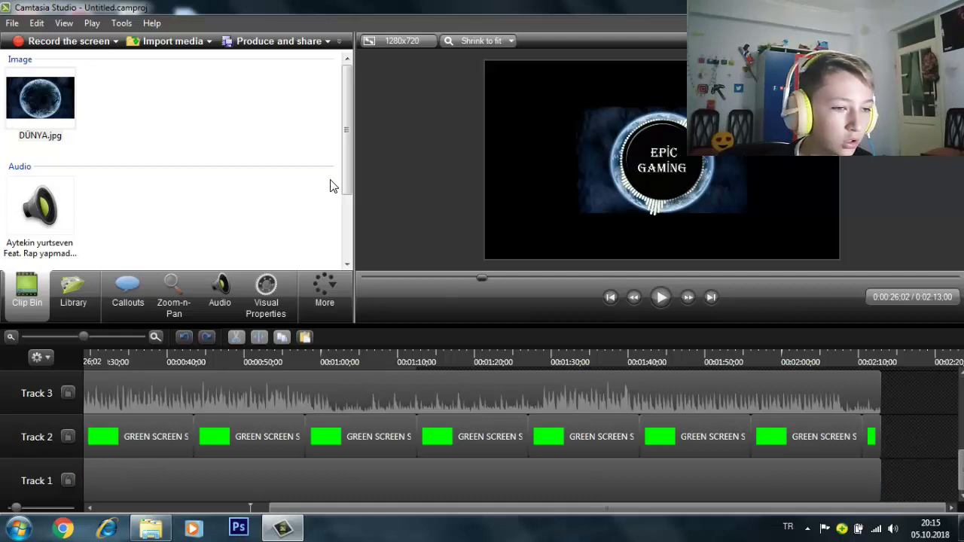
- Examine the timeline's tracks, including the length of the Circle 1 callout clip on Track 4 and the options available for it
scroll(899, 433, up, 3)
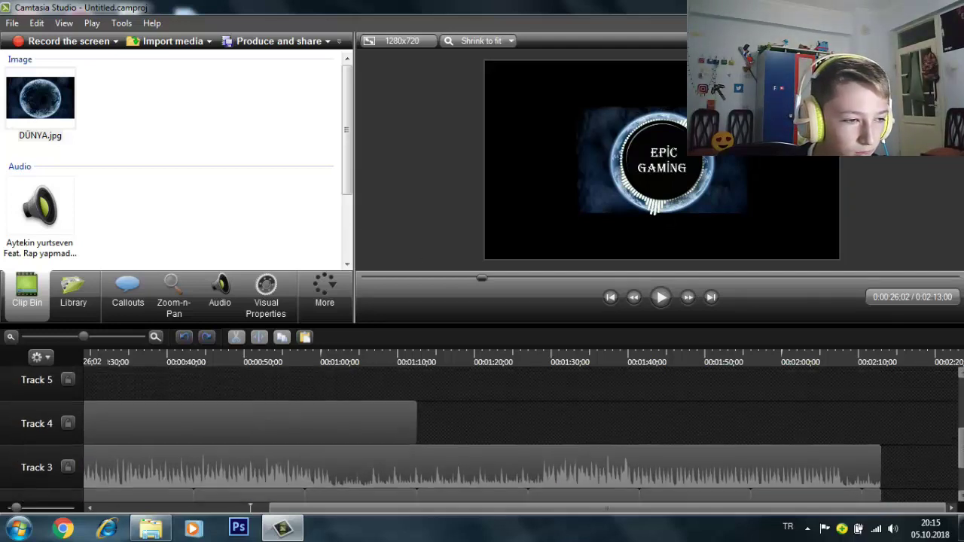
scroll(899, 432, down, 3)
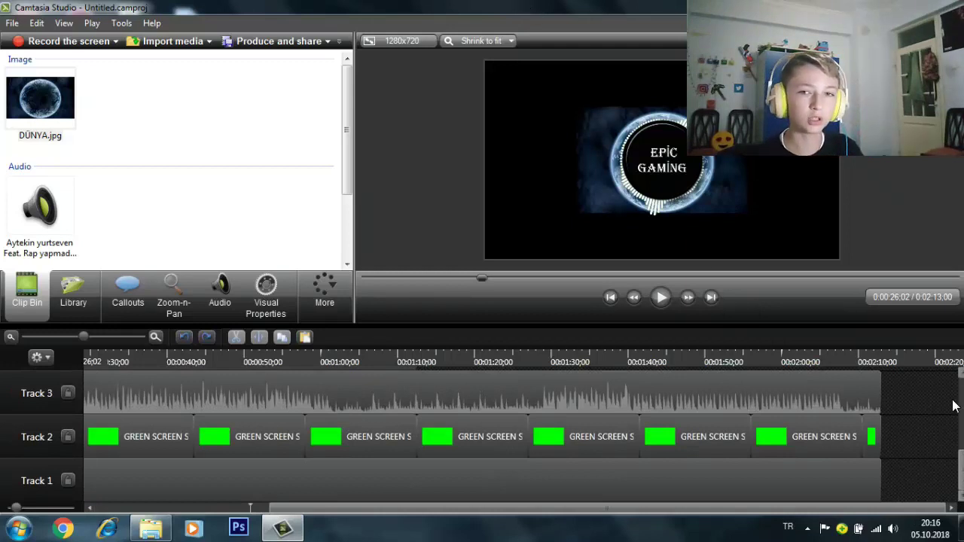
scroll(483, 434, up, 2)
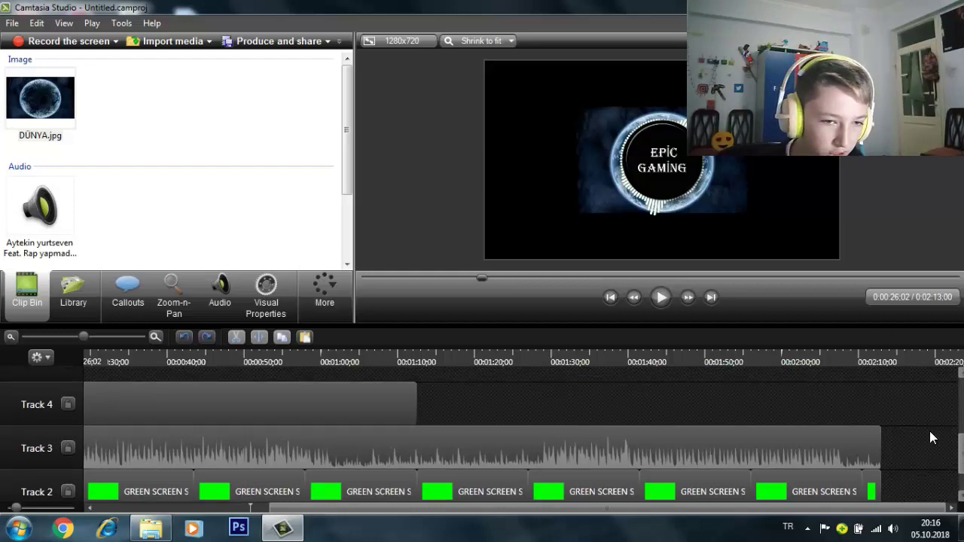
scroll(933, 438, down, 2)
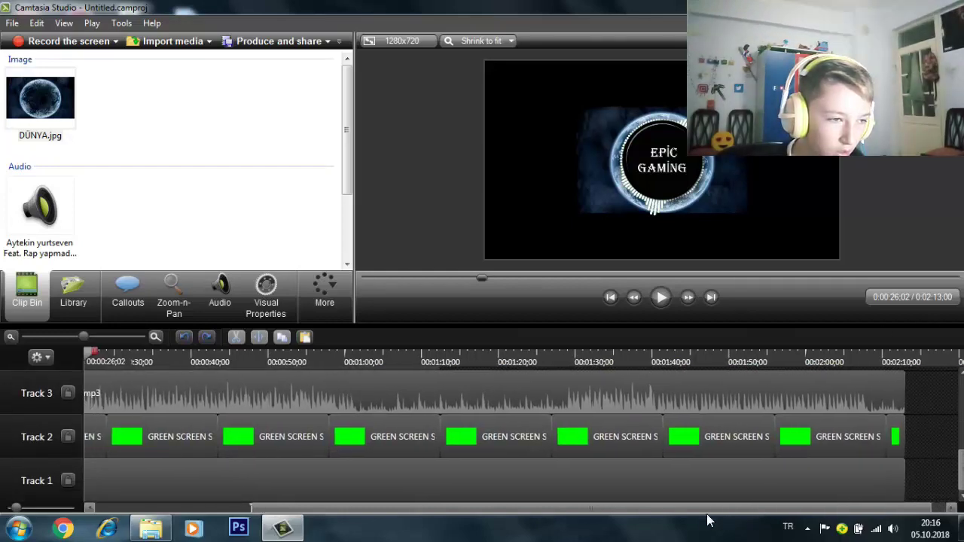
drag(708, 509, 546, 510)
scroll(874, 452, up, 2)
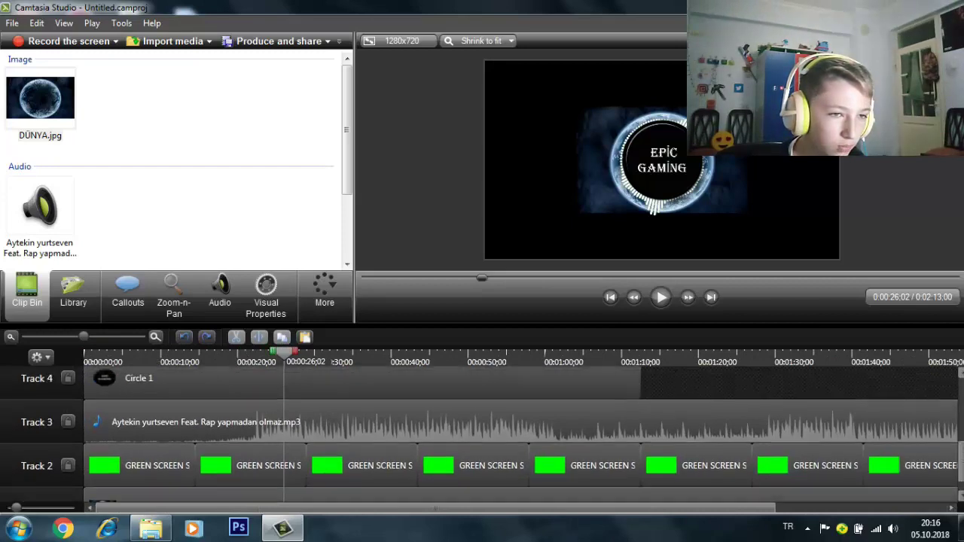
scroll(482, 434, up, 2)
scroll(482, 434, down, 2)
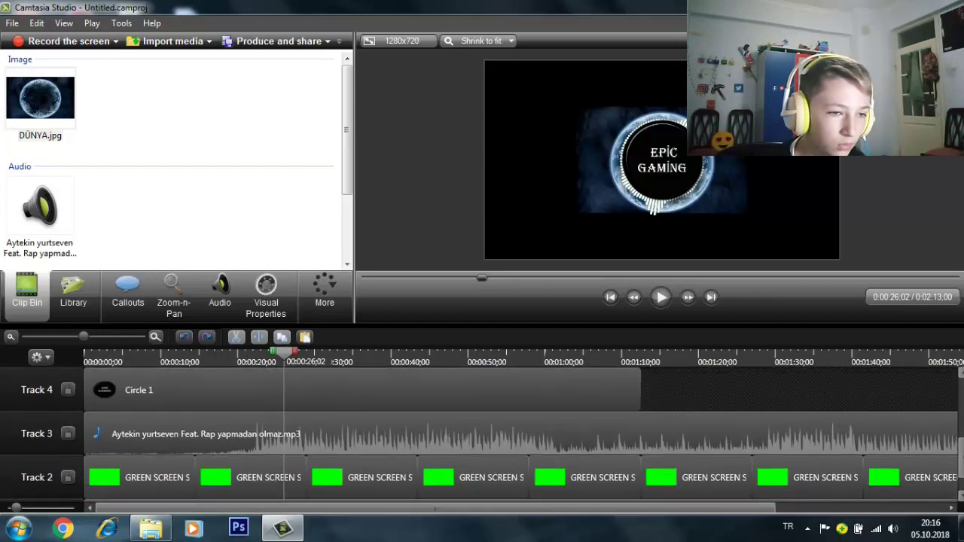
scroll(653, 422, up, 1)
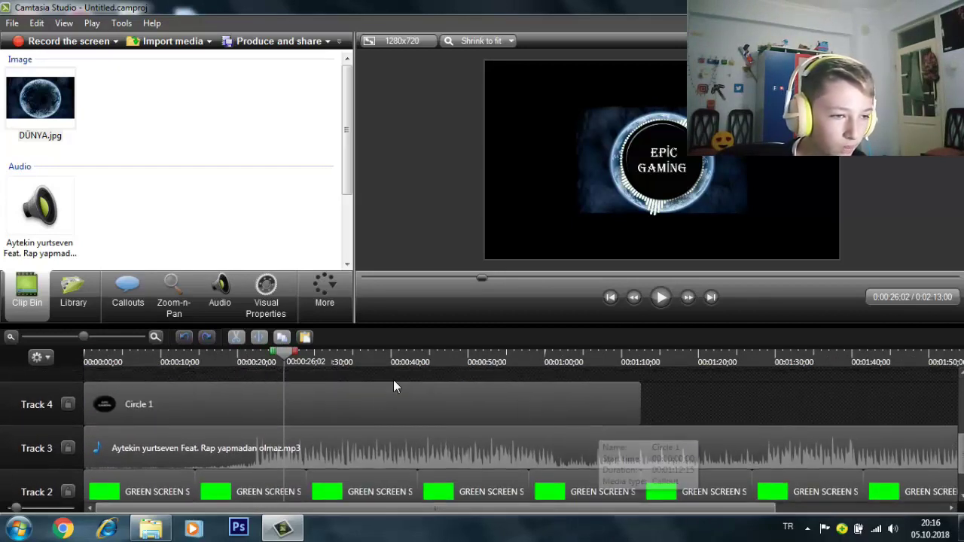
right_click(377, 398)
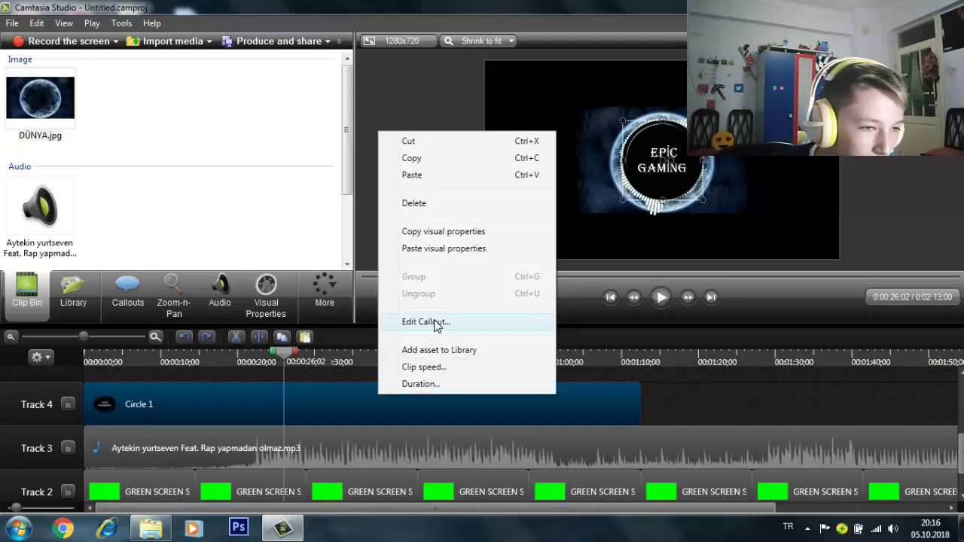
click(707, 416)
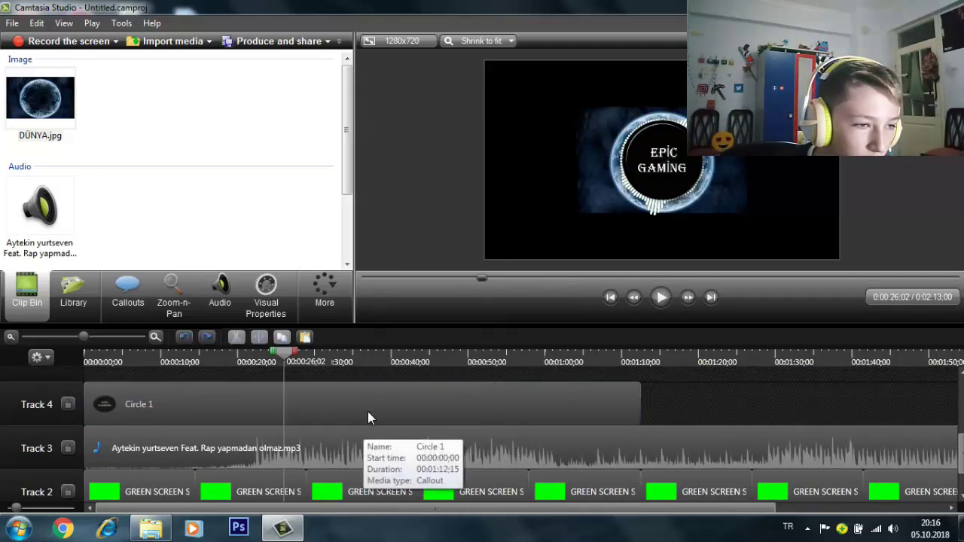
- Move the song clip from Track 3 up to Track 8, starting at 0:00:00;00
click(367, 444)
drag(365, 404, 363, 372)
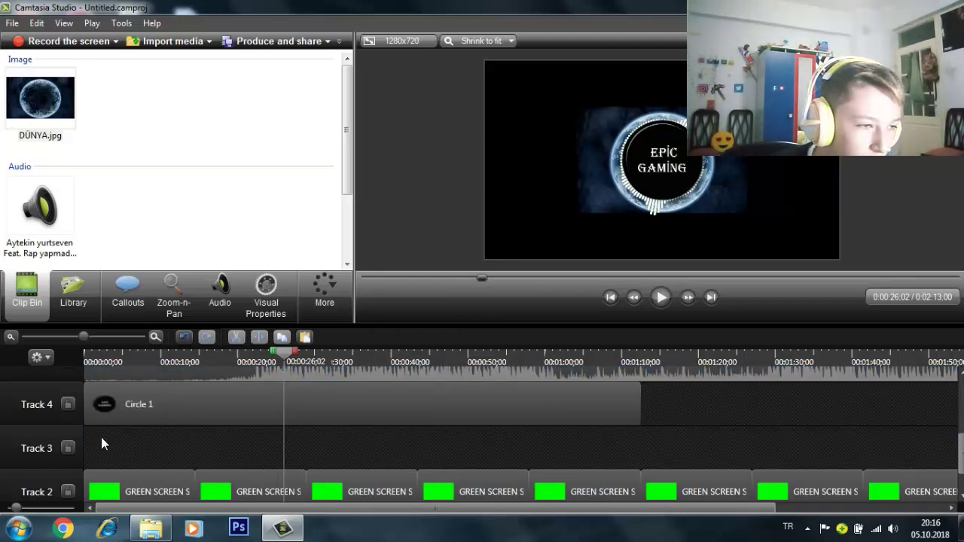
click(115, 371)
scroll(117, 361, up, 5)
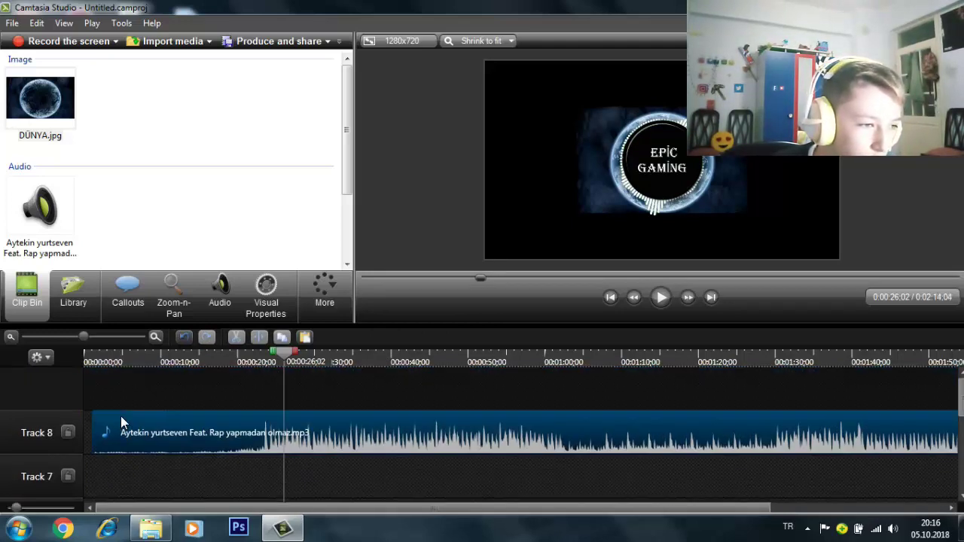
scroll(167, 468, down, 2)
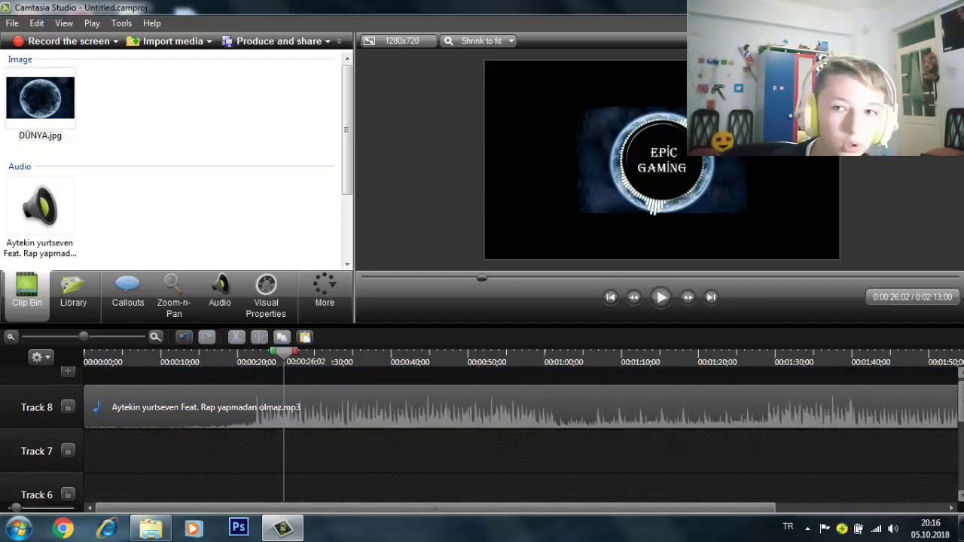
scroll(482, 437, down, 1)
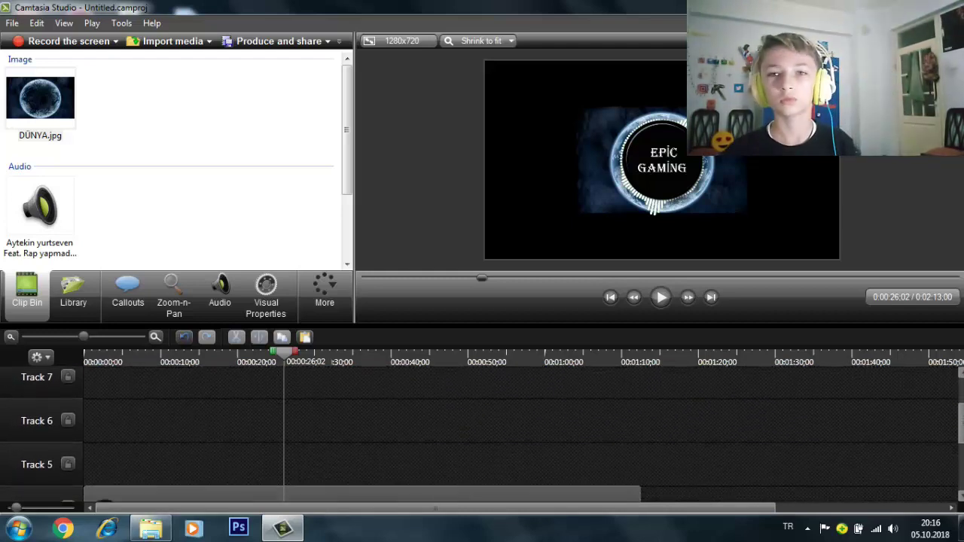
scroll(901, 456, down, 1)
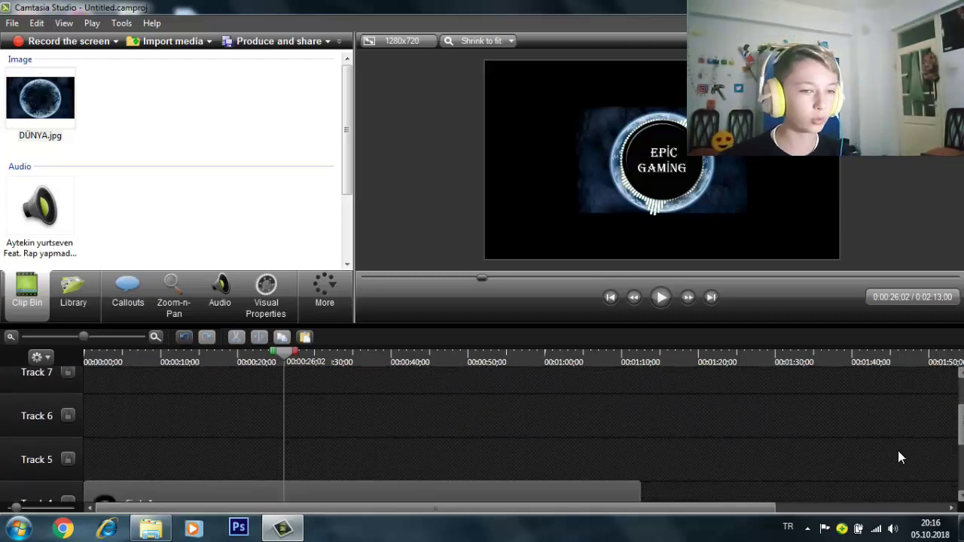
scroll(482, 437, down, 3)
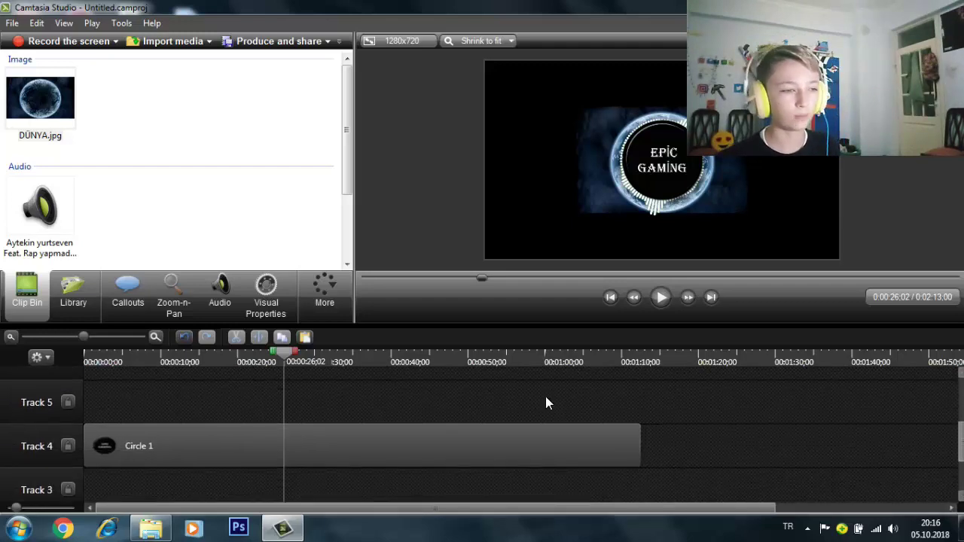
scroll(62, 407, down, 3)
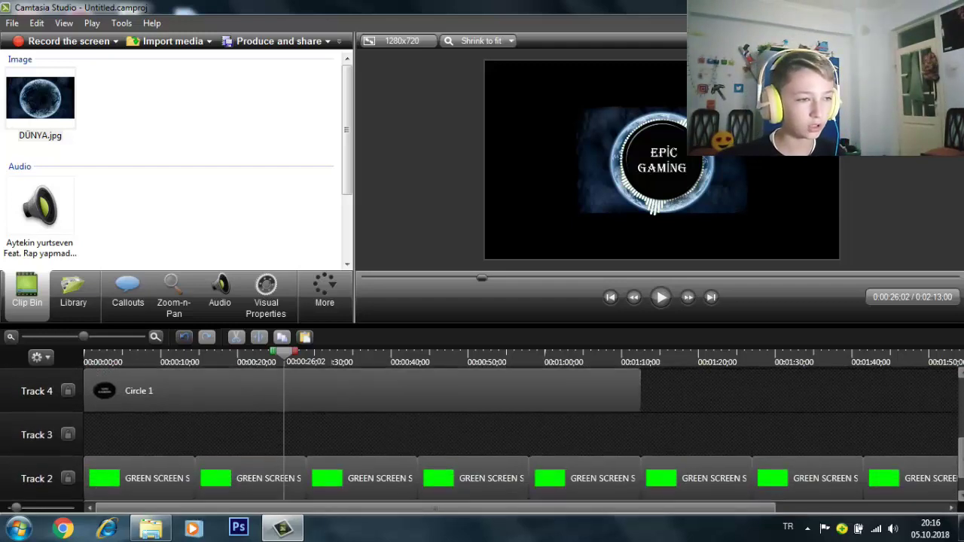
- Group the Circle 1 callout on Track 4 with all the GREEN SCREEN SPECTRUM clips on Track 2
scroll(63, 407, up, 2)
scroll(123, 390, down, 4)
drag(122, 390, 896, 439)
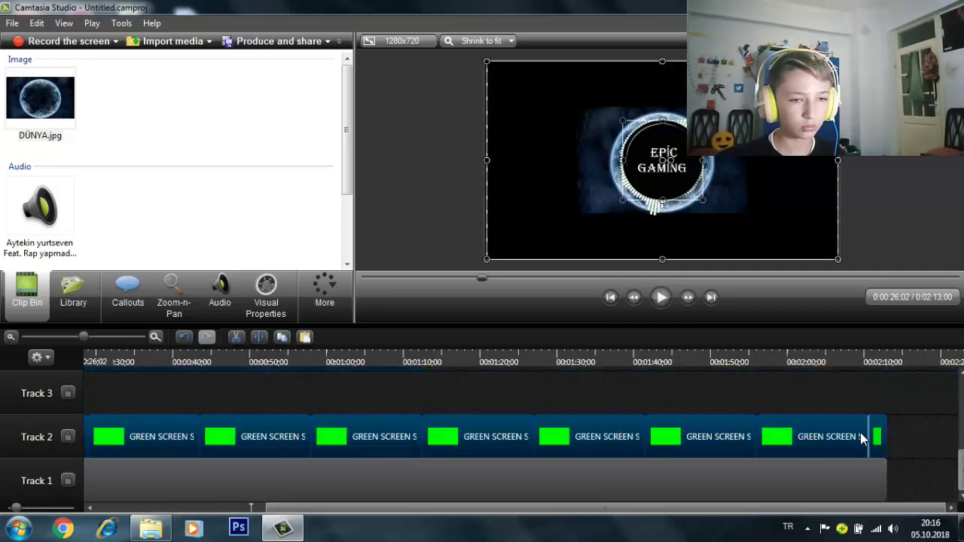
right_click(805, 429)
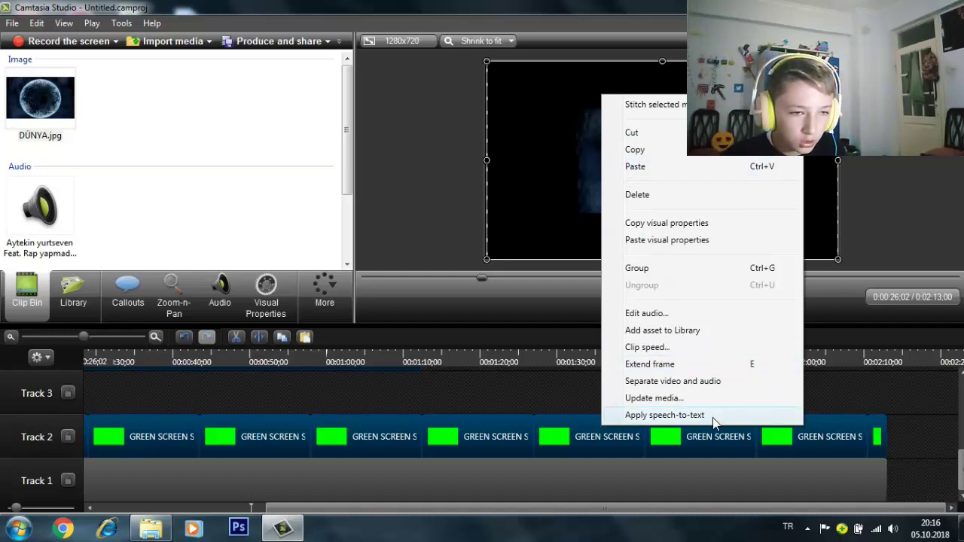
click(651, 270)
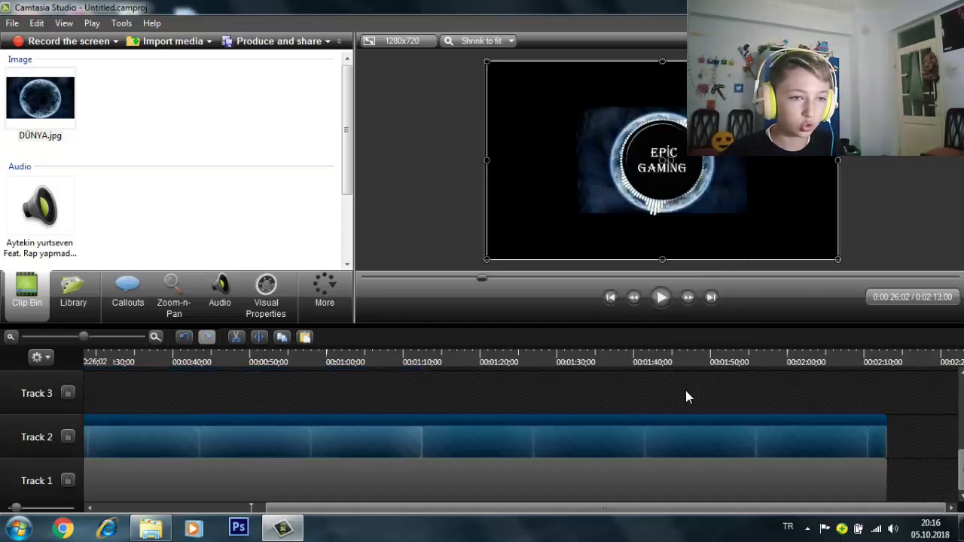
scroll(482, 441, up, 3)
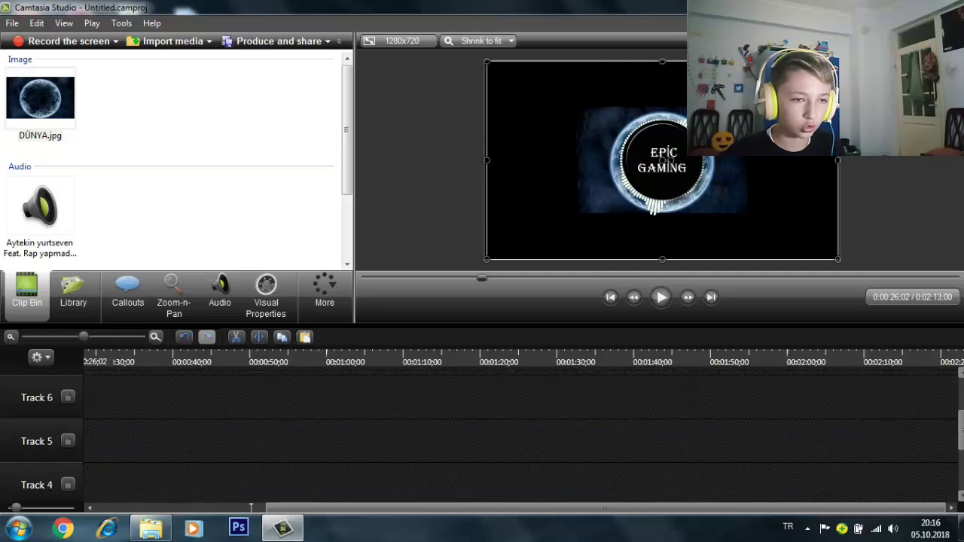
scroll(953, 445, down, 3)
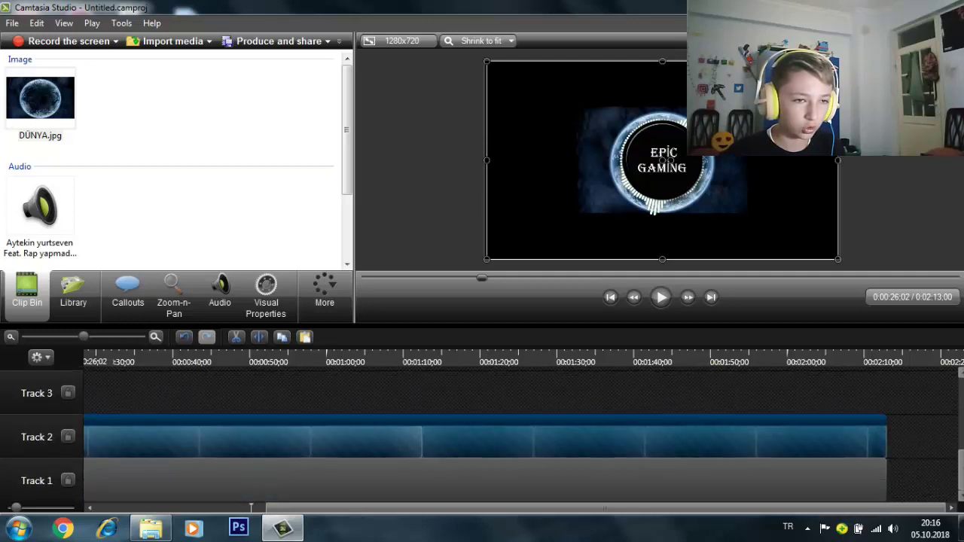
- Shift the grouped spectrum slightly left on the canvas and stretch all four sides outward to enlarge it over the globe
drag(635, 152, 627, 150)
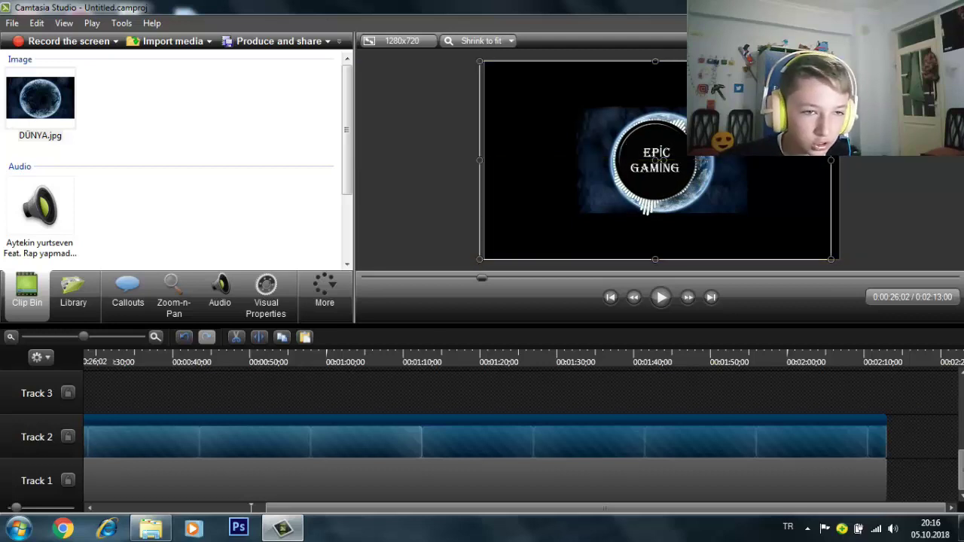
drag(830, 160, 858, 160)
drag(480, 160, 458, 159)
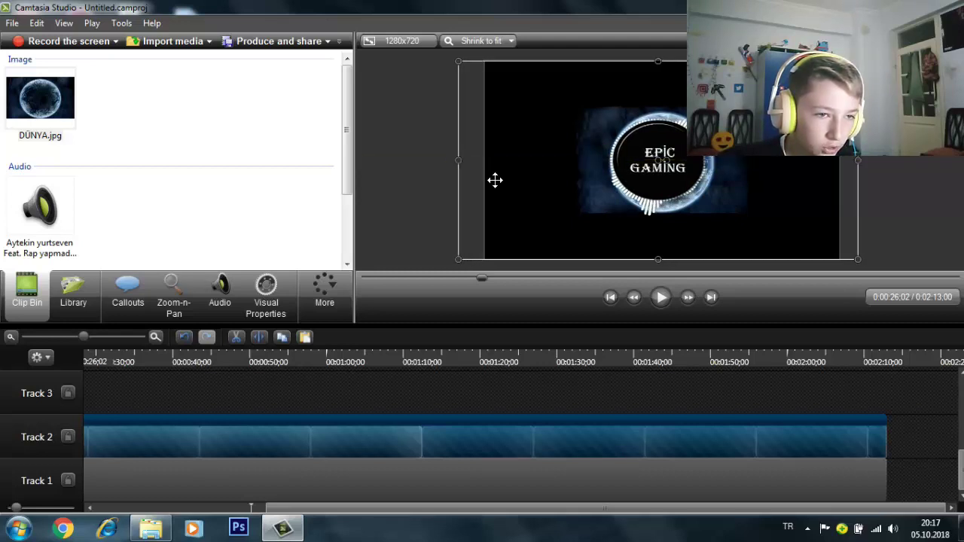
drag(659, 260, 663, 277)
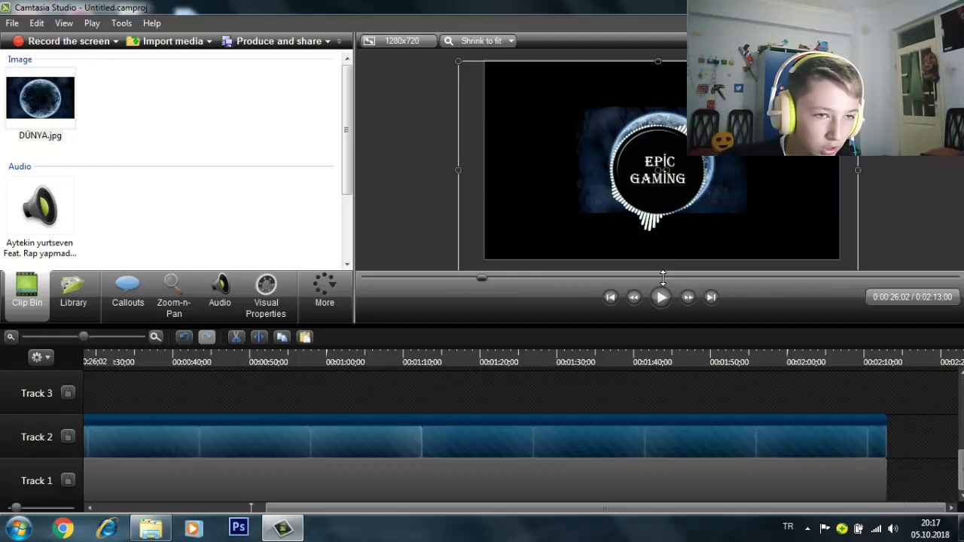
drag(659, 61, 656, 44)
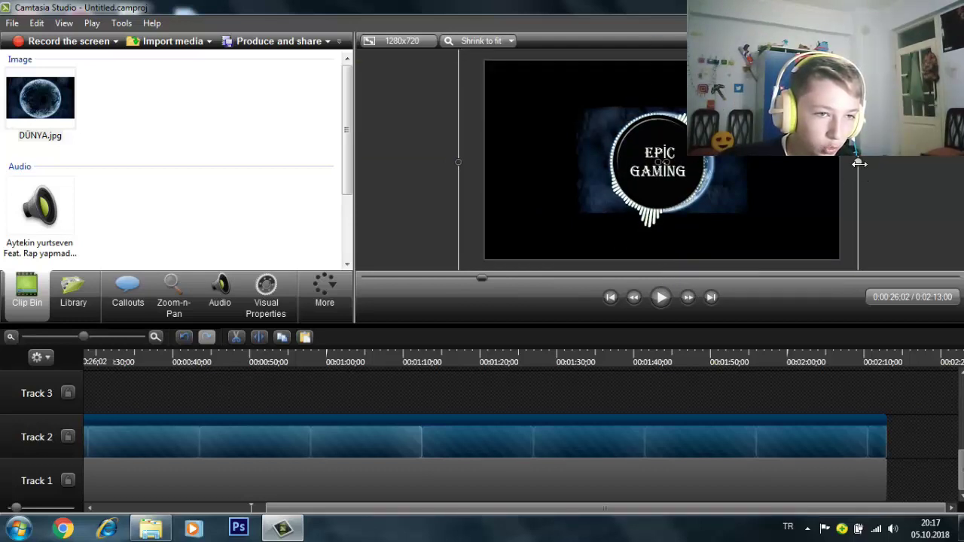
- Widen the spectrum group further on both sides and reposition it so the EPİC GAMİNG circle covers the globe
drag(859, 163, 877, 163)
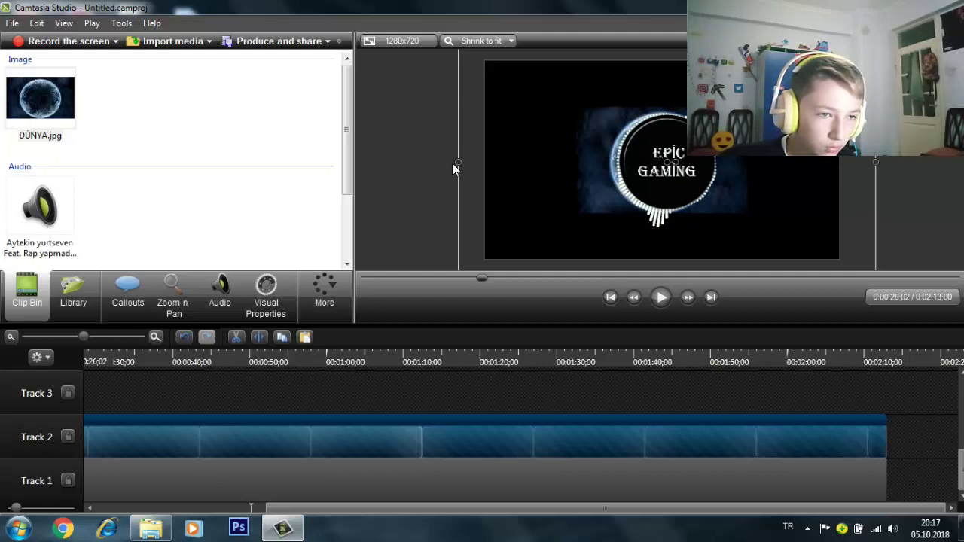
drag(455, 164, 445, 163)
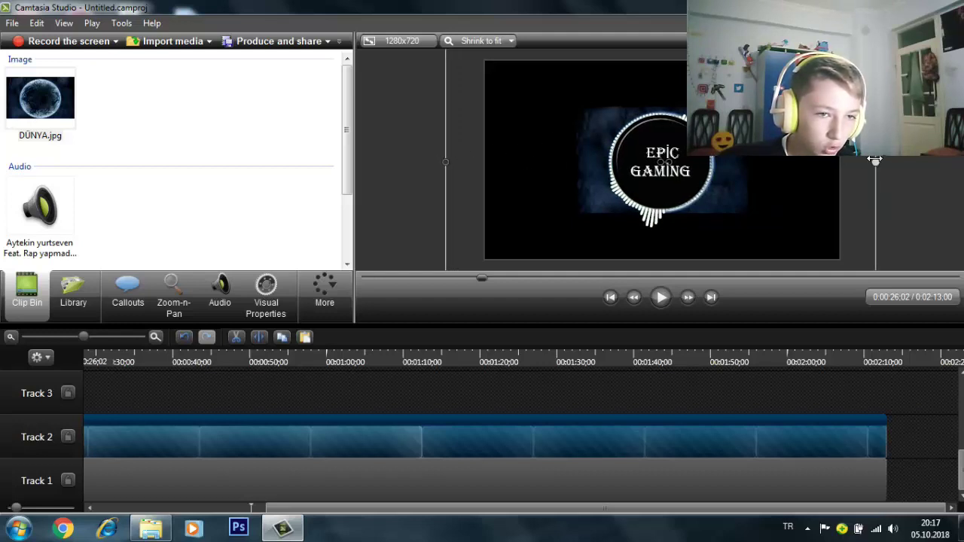
drag(876, 161, 912, 162)
drag(452, 165, 415, 163)
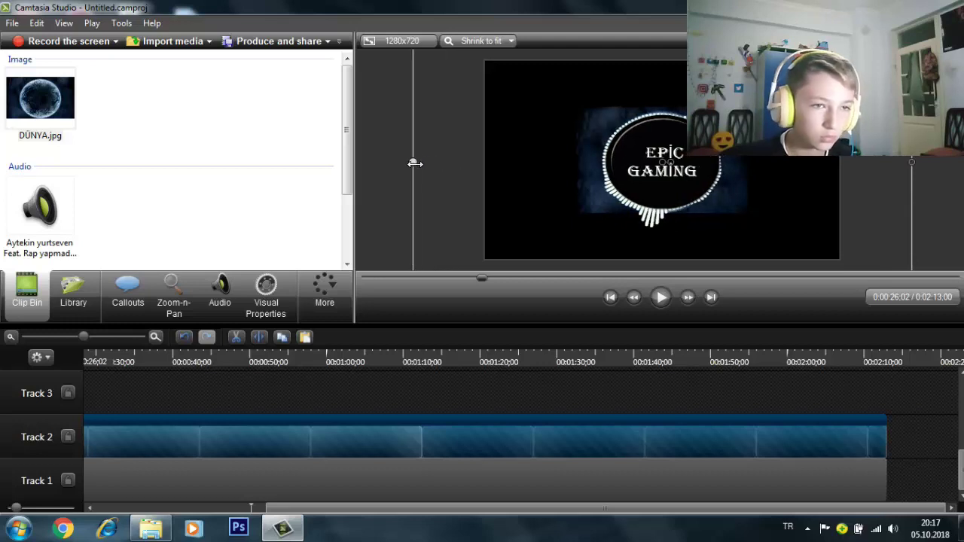
drag(681, 96, 686, 166)
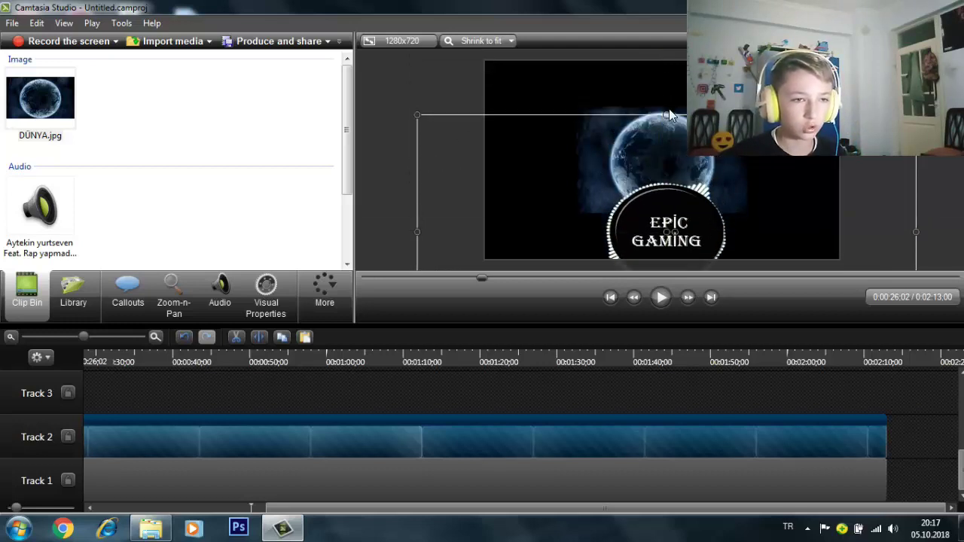
drag(667, 114, 671, 97)
drag(671, 151, 669, 91)
- Play back the video from 0:00:26;02 to check the spectrum over the globe, and review the project's media
click(661, 297)
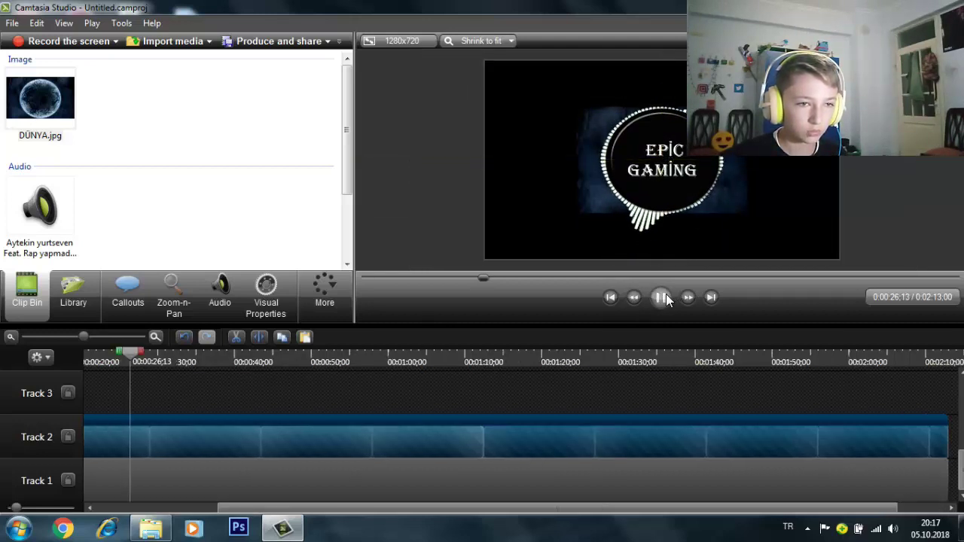
click(666, 298)
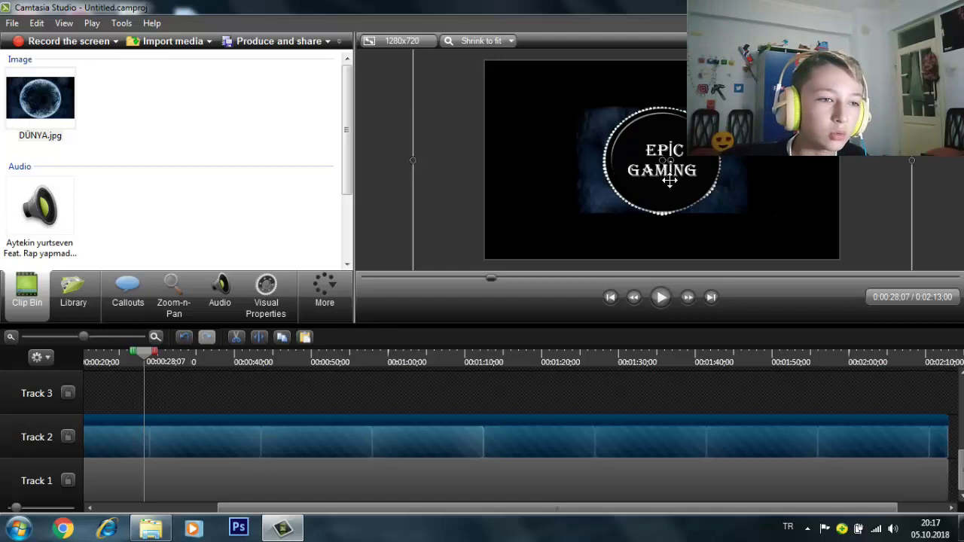
click(661, 298)
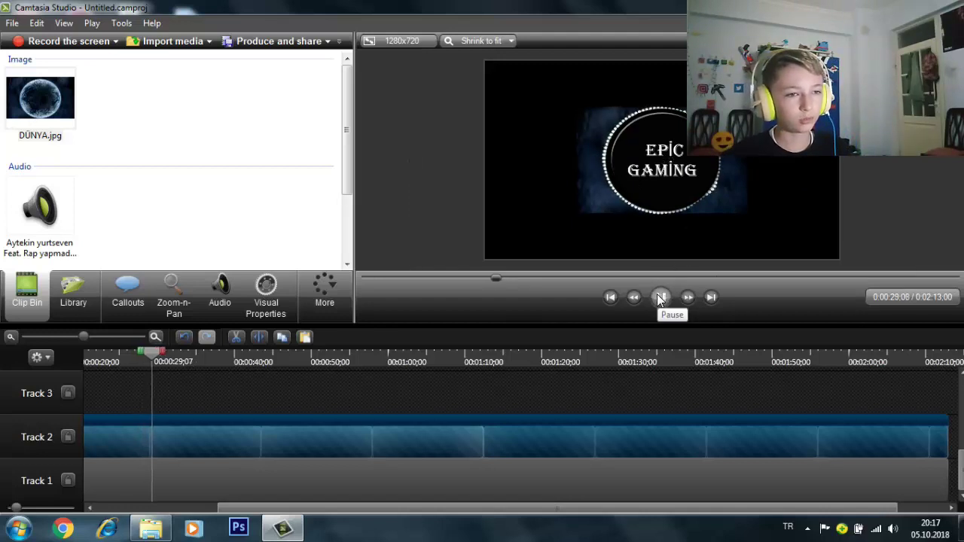
click(661, 297)
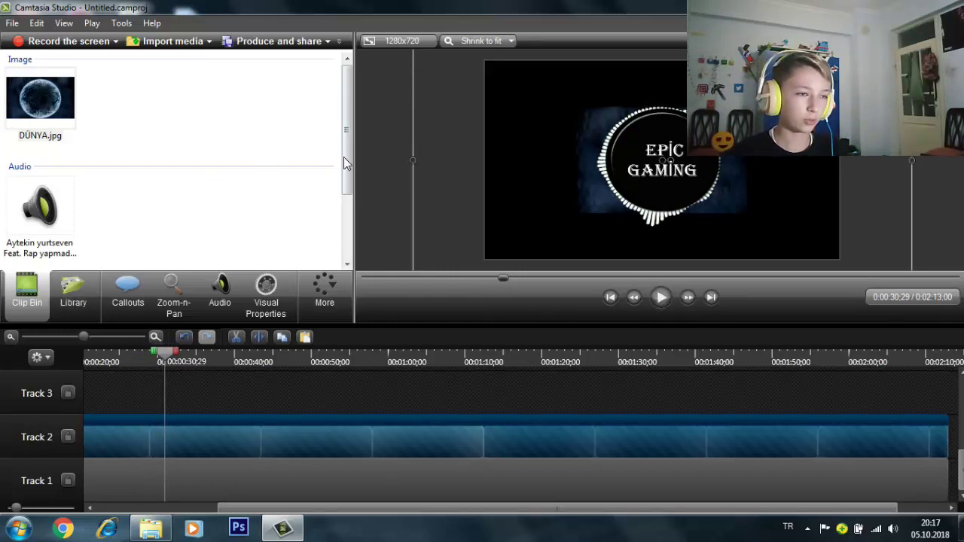
drag(346, 164, 362, 237)
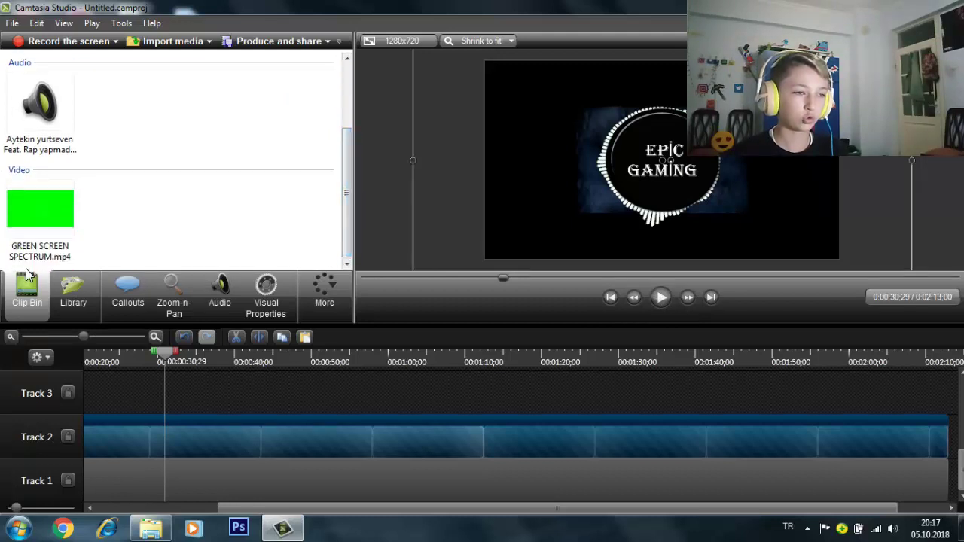
drag(348, 190, 348, 113)
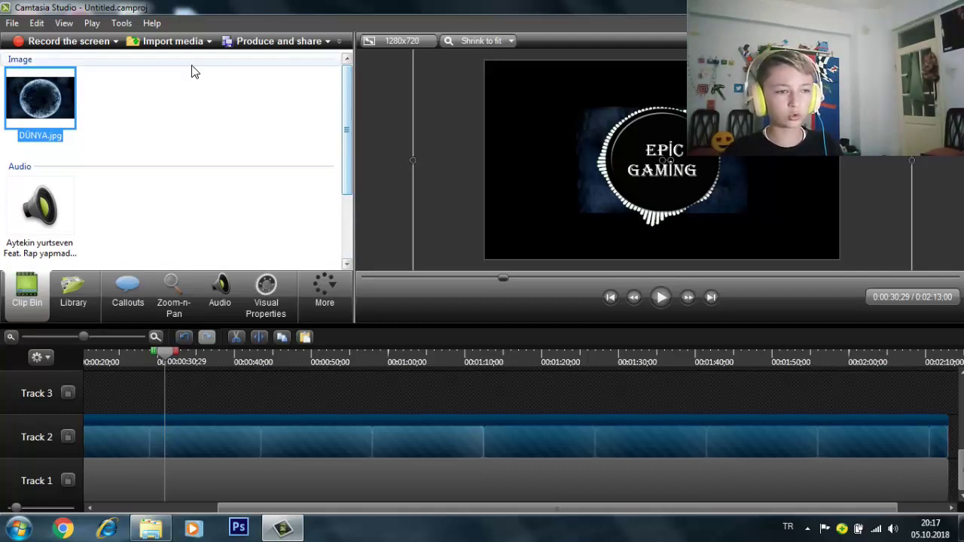
click(361, 395)
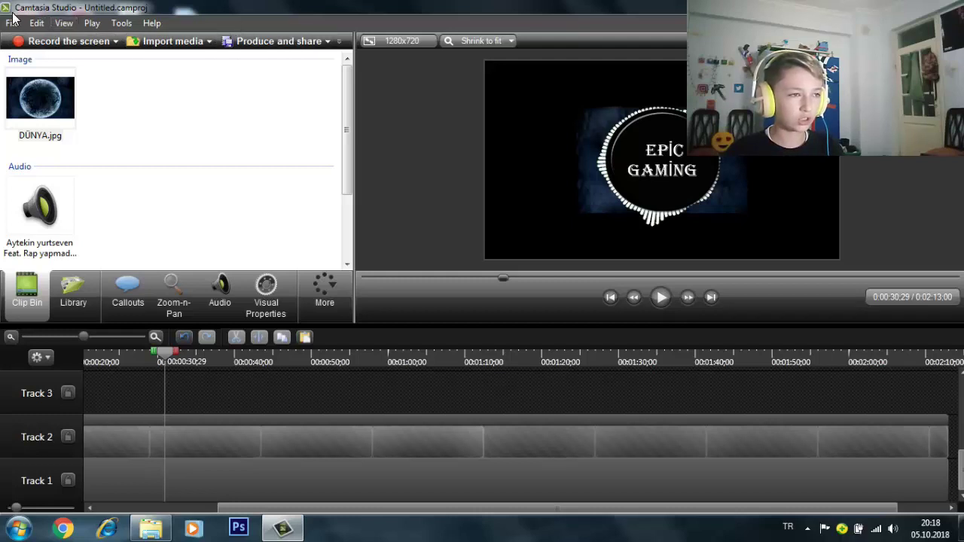
- Start producing the video with the MP4 with video player (up to 720p) preset
click(36, 23)
mouse_move(12, 22)
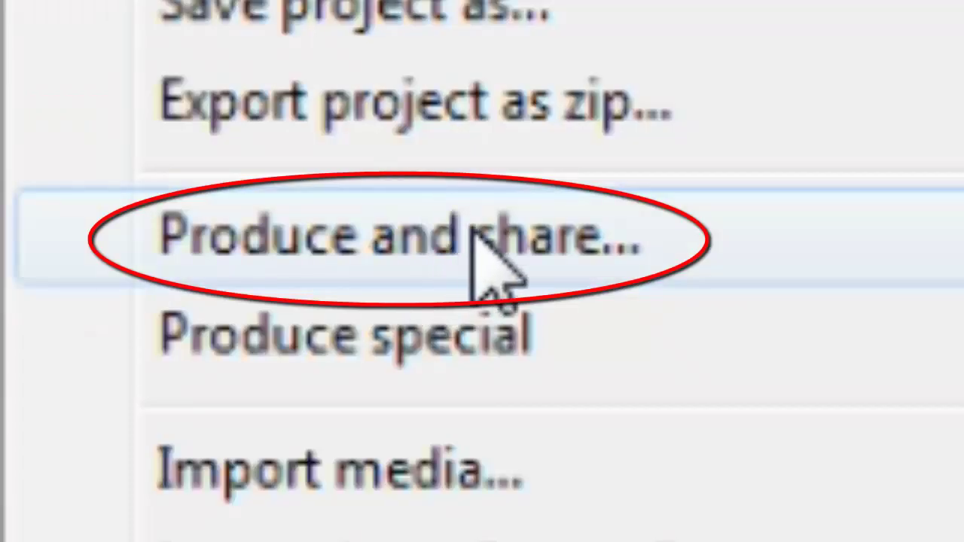
click(477, 239)
click(528, 135)
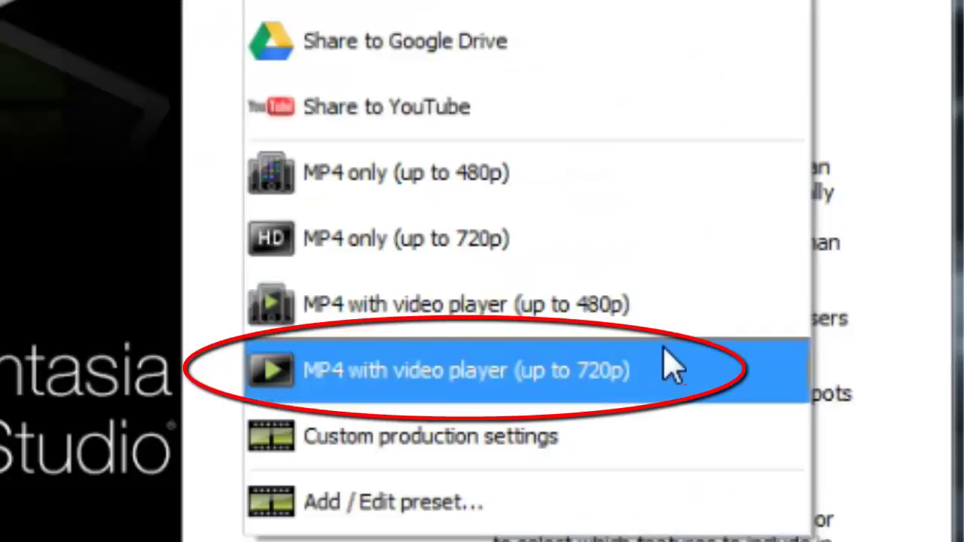
click(671, 370)
click(527, 455)
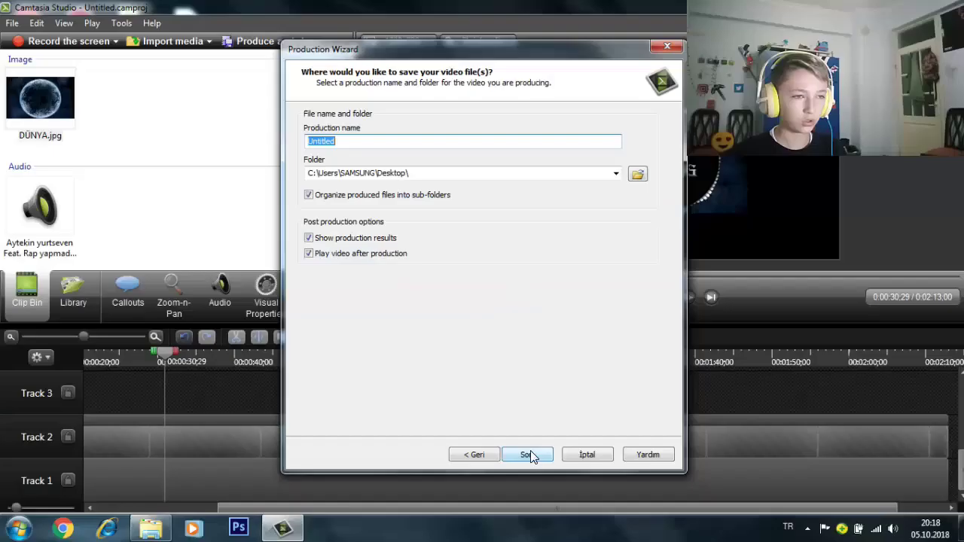
- Name the production SJSJSJSJSJS, keep the Desktop as its folder, and start rendering
key(BackSpace)
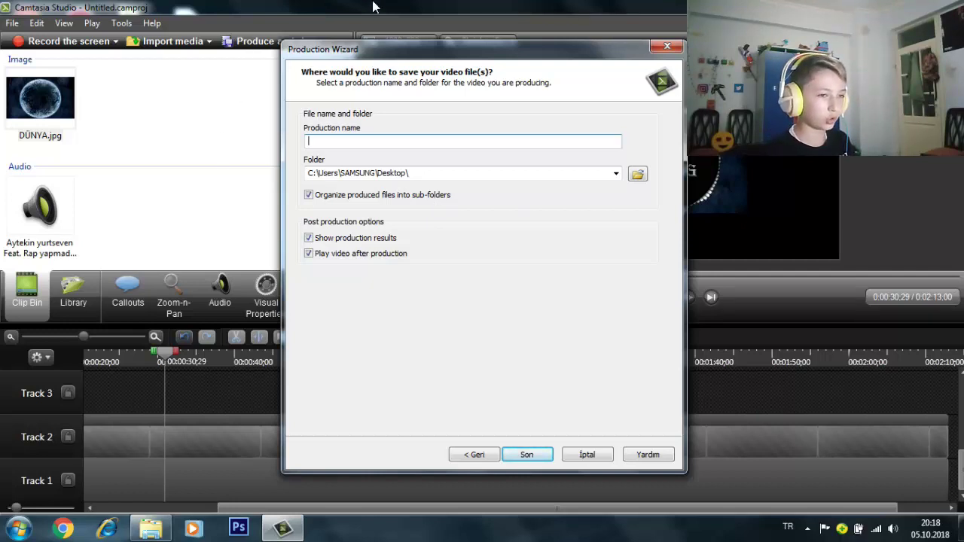
text(SJSJSJSJSJS)
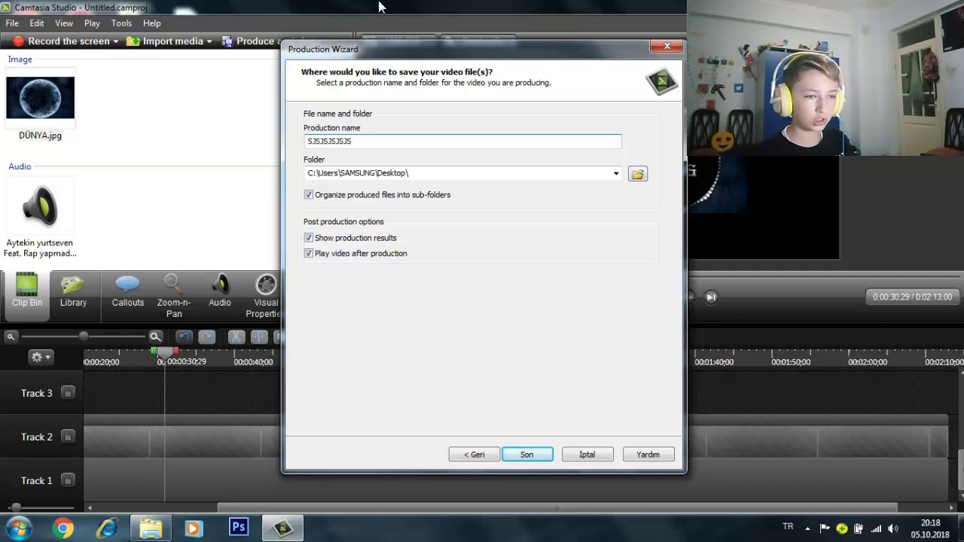
click(528, 456)
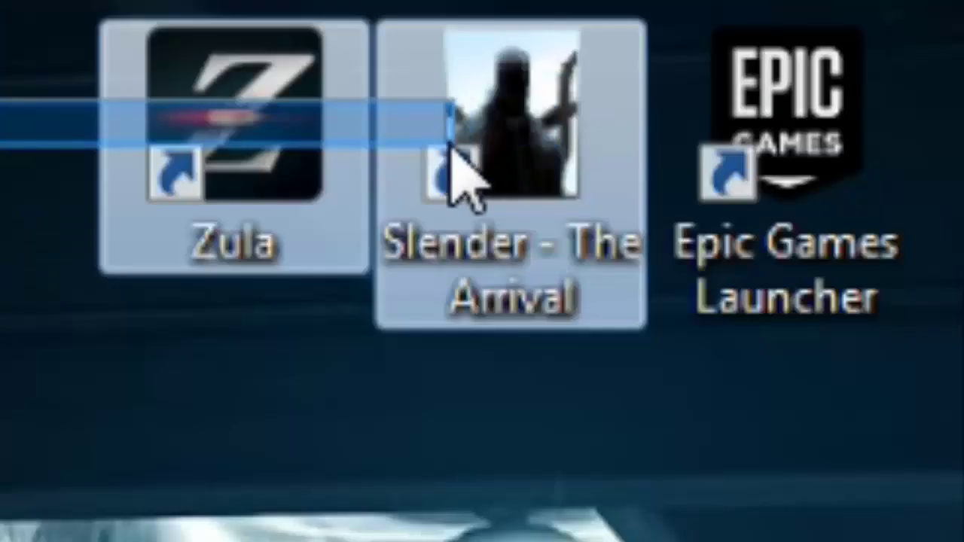
drag(458, 183, 957, 248)
click(764, 431)
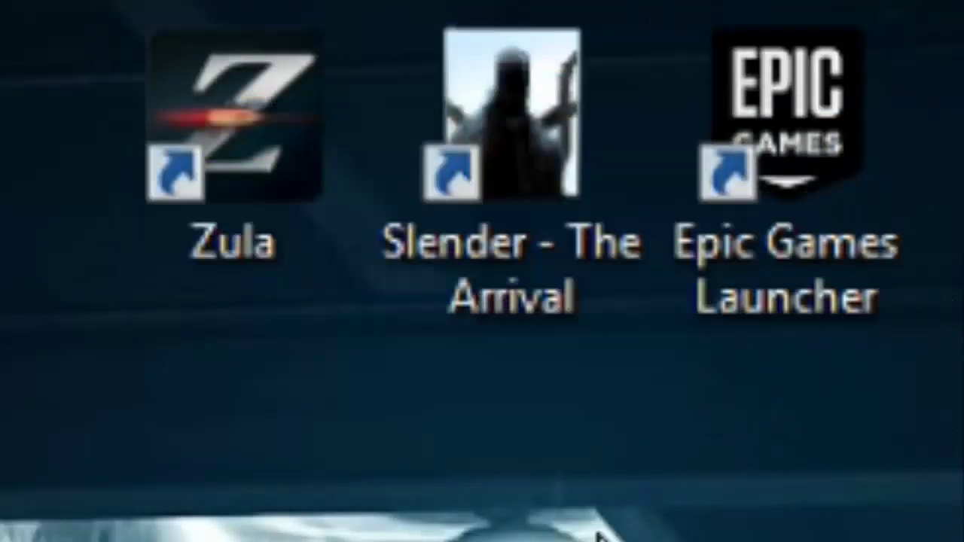